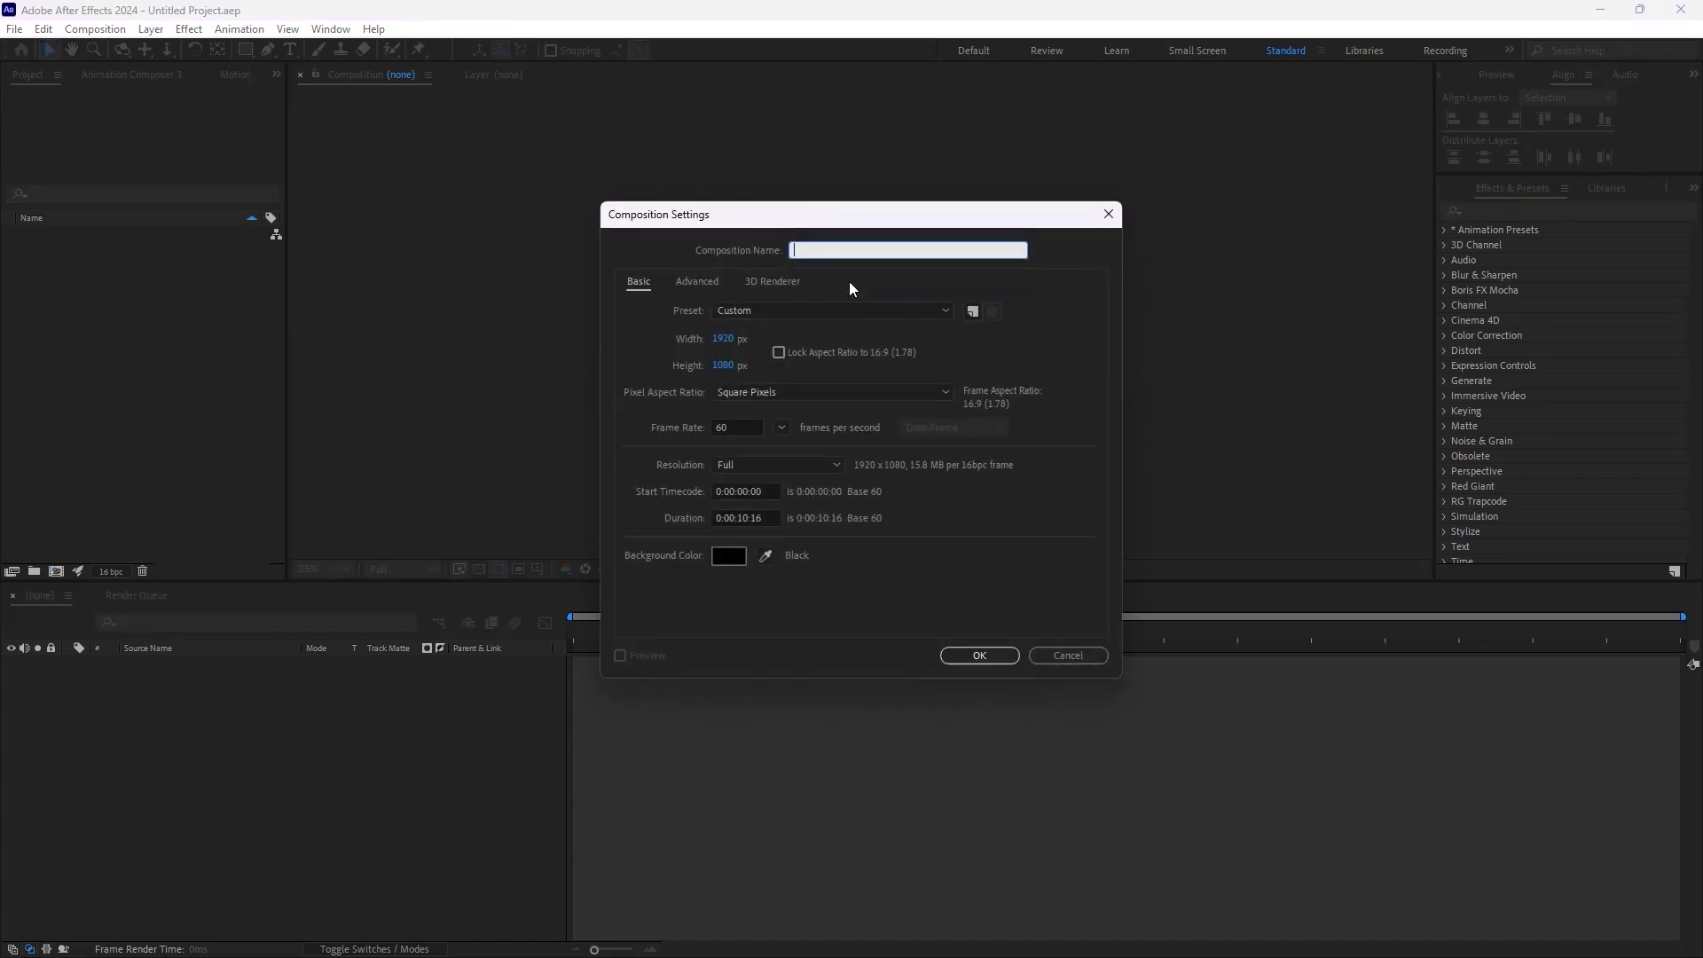
pyautogui.write('loop')
# Create the loop comp and add a full-frame rectangle filled pinkish red
pyautogui.click(978, 655)
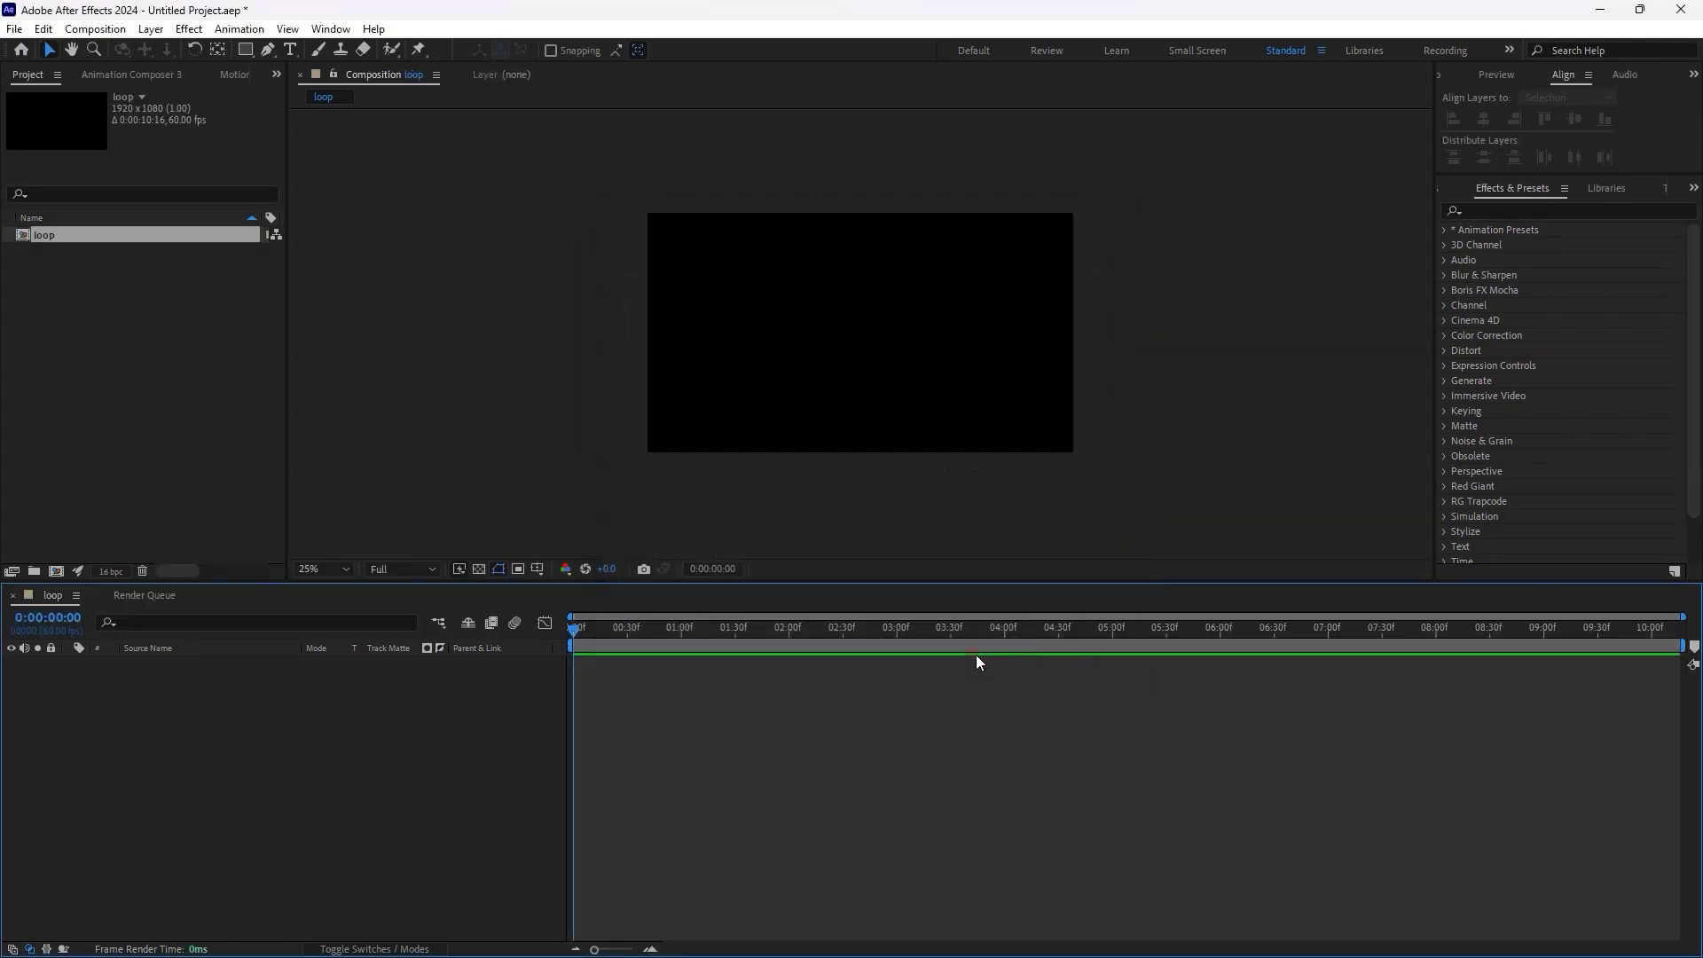
pyautogui.doubleClick(245, 49)
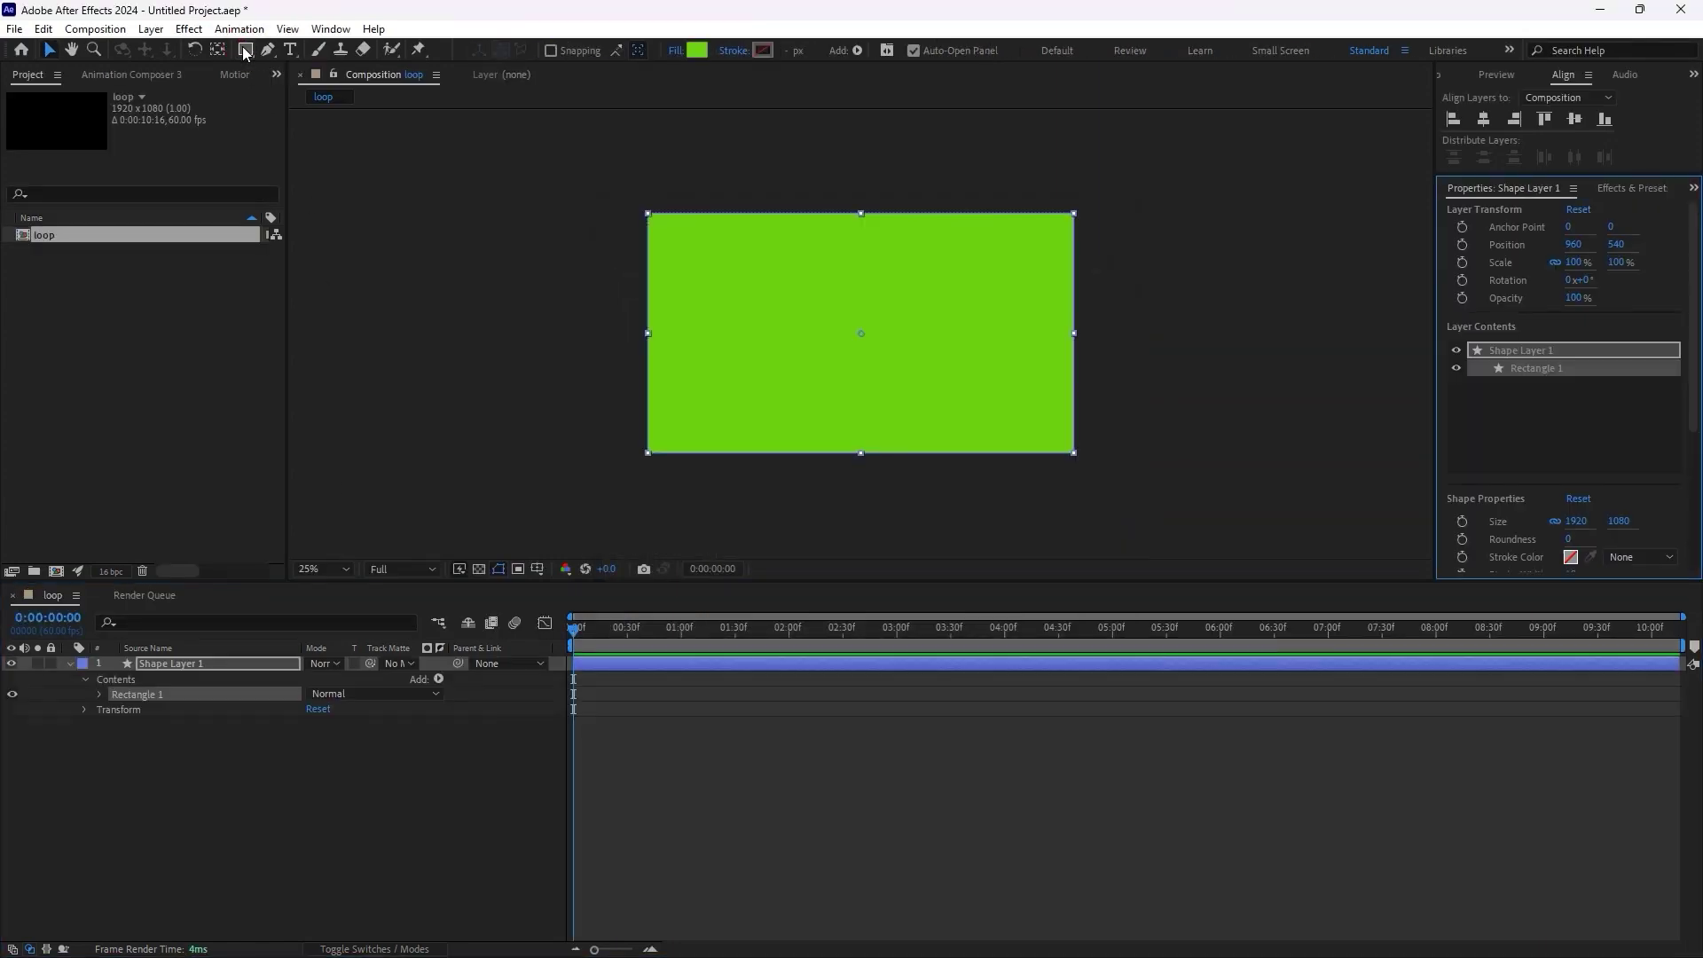
pyautogui.click(699, 51)
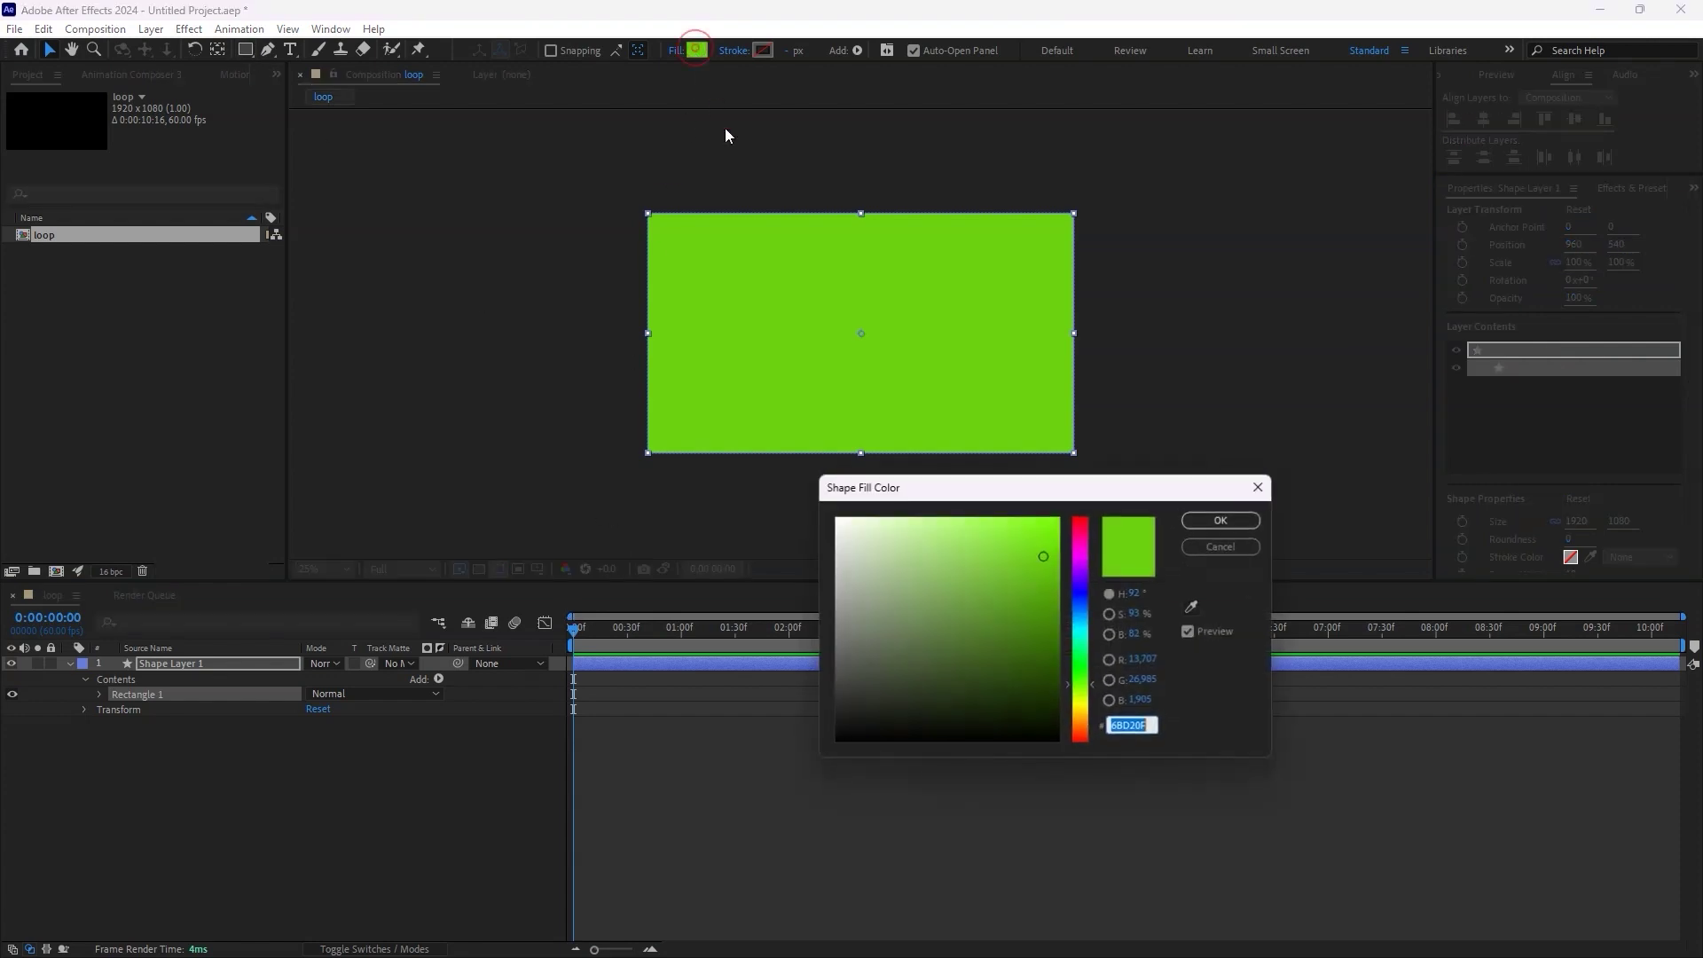
pyautogui.moveTo(1082, 549); pyautogui.dragTo(1083, 523)
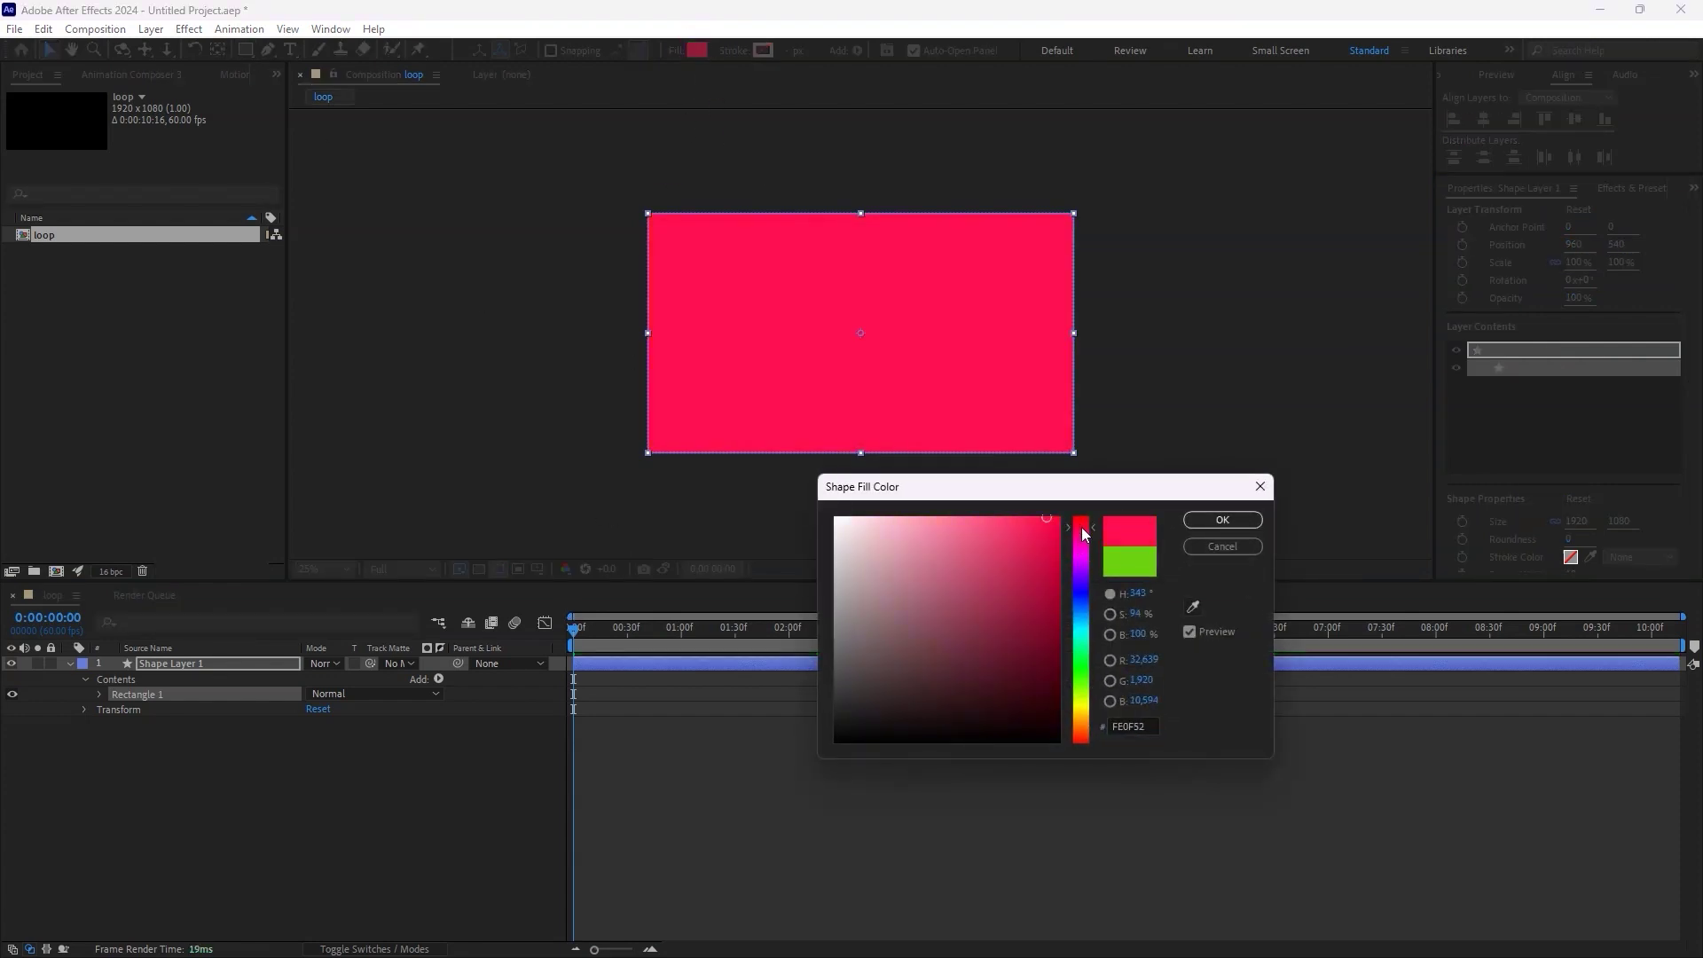
pyautogui.click(1222, 520)
pyautogui.click(816, 776)
pyautogui.click(68, 663)
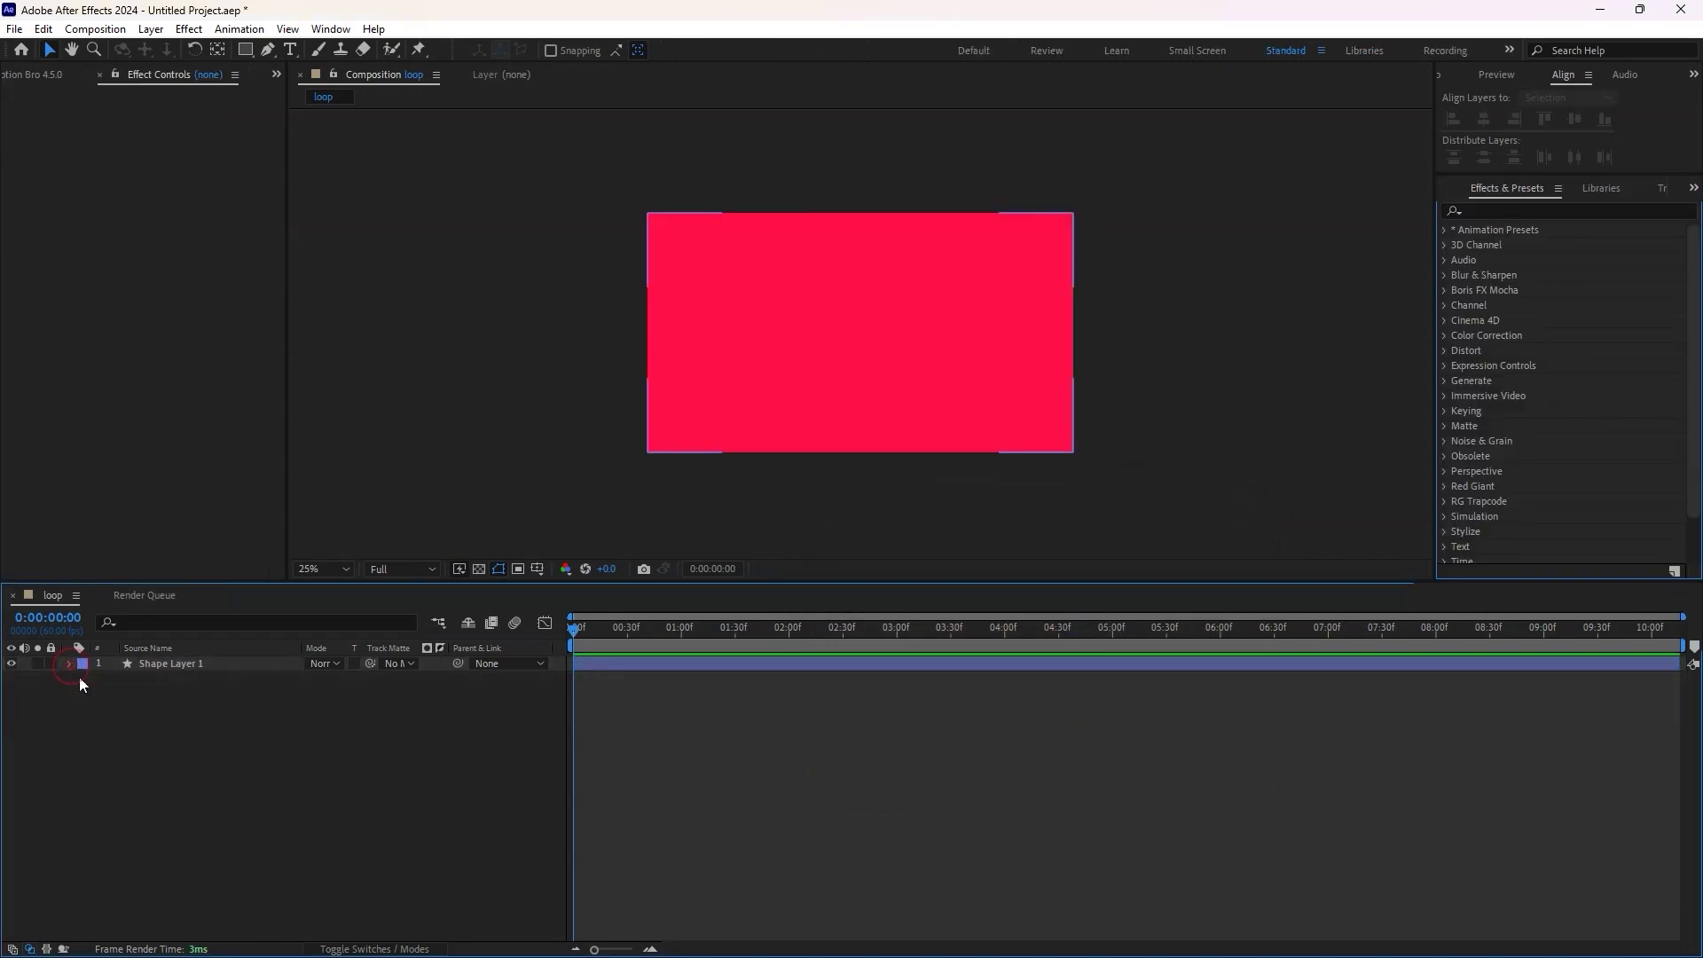
# Add a new solid layer and apply the Gradient Ramp effect to it
pyautogui.rightClick(259, 752)
pyautogui.moveTo(367, 525)
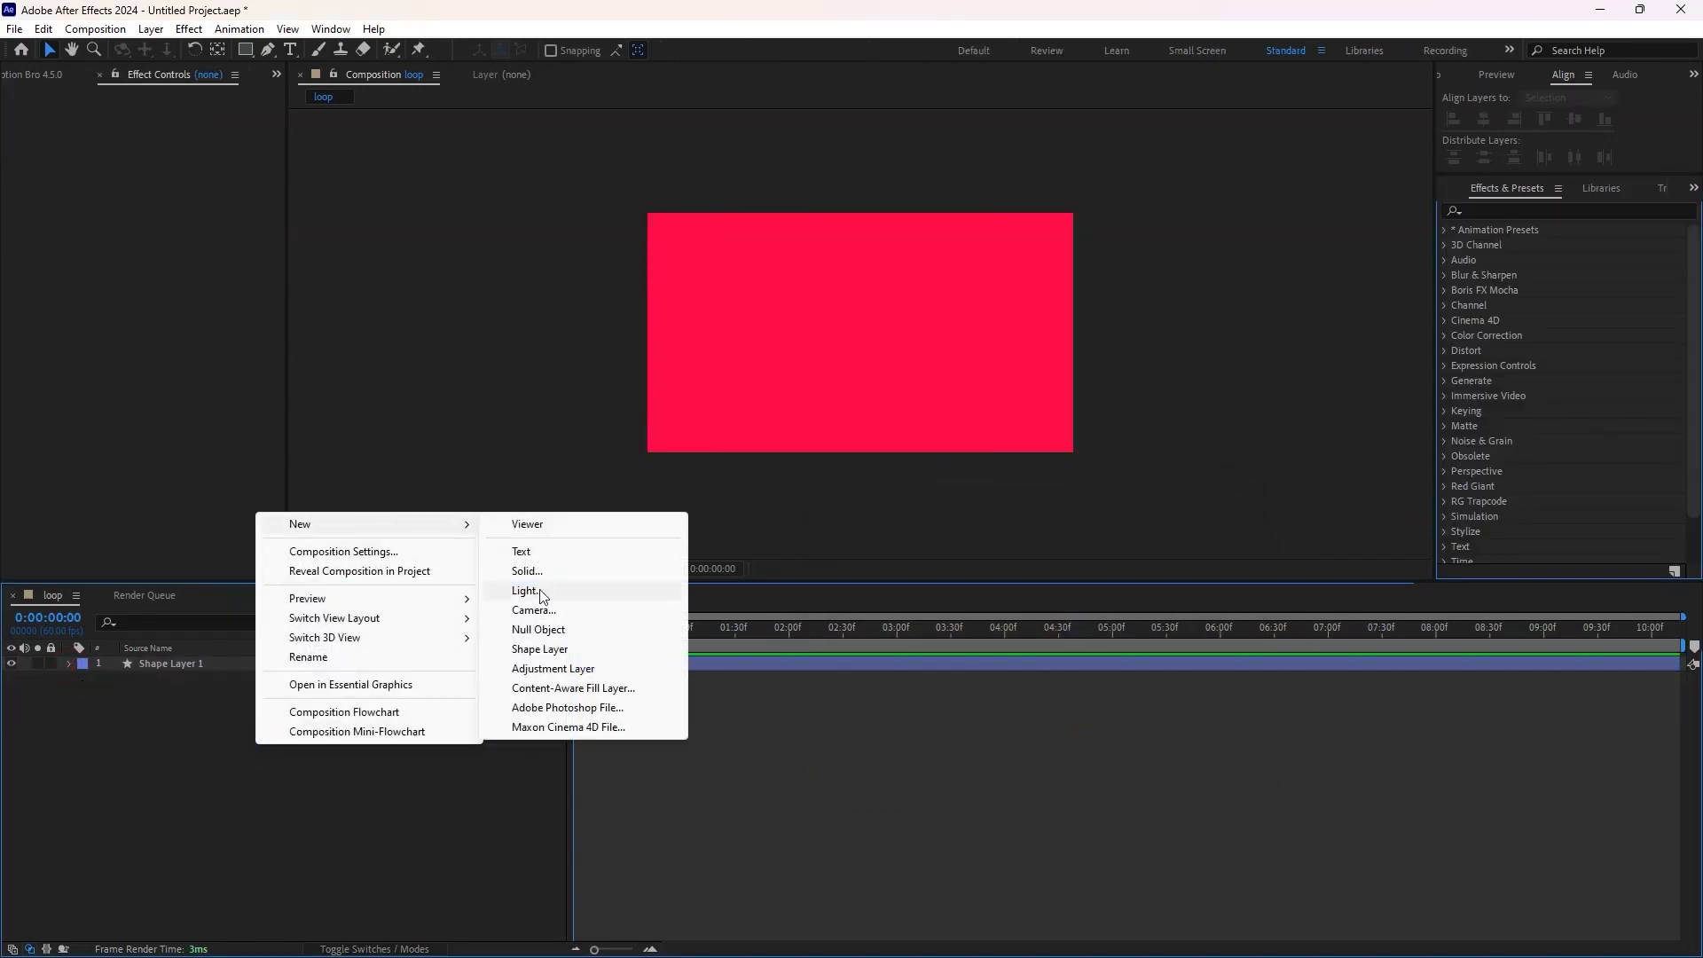
pyautogui.click(543, 577)
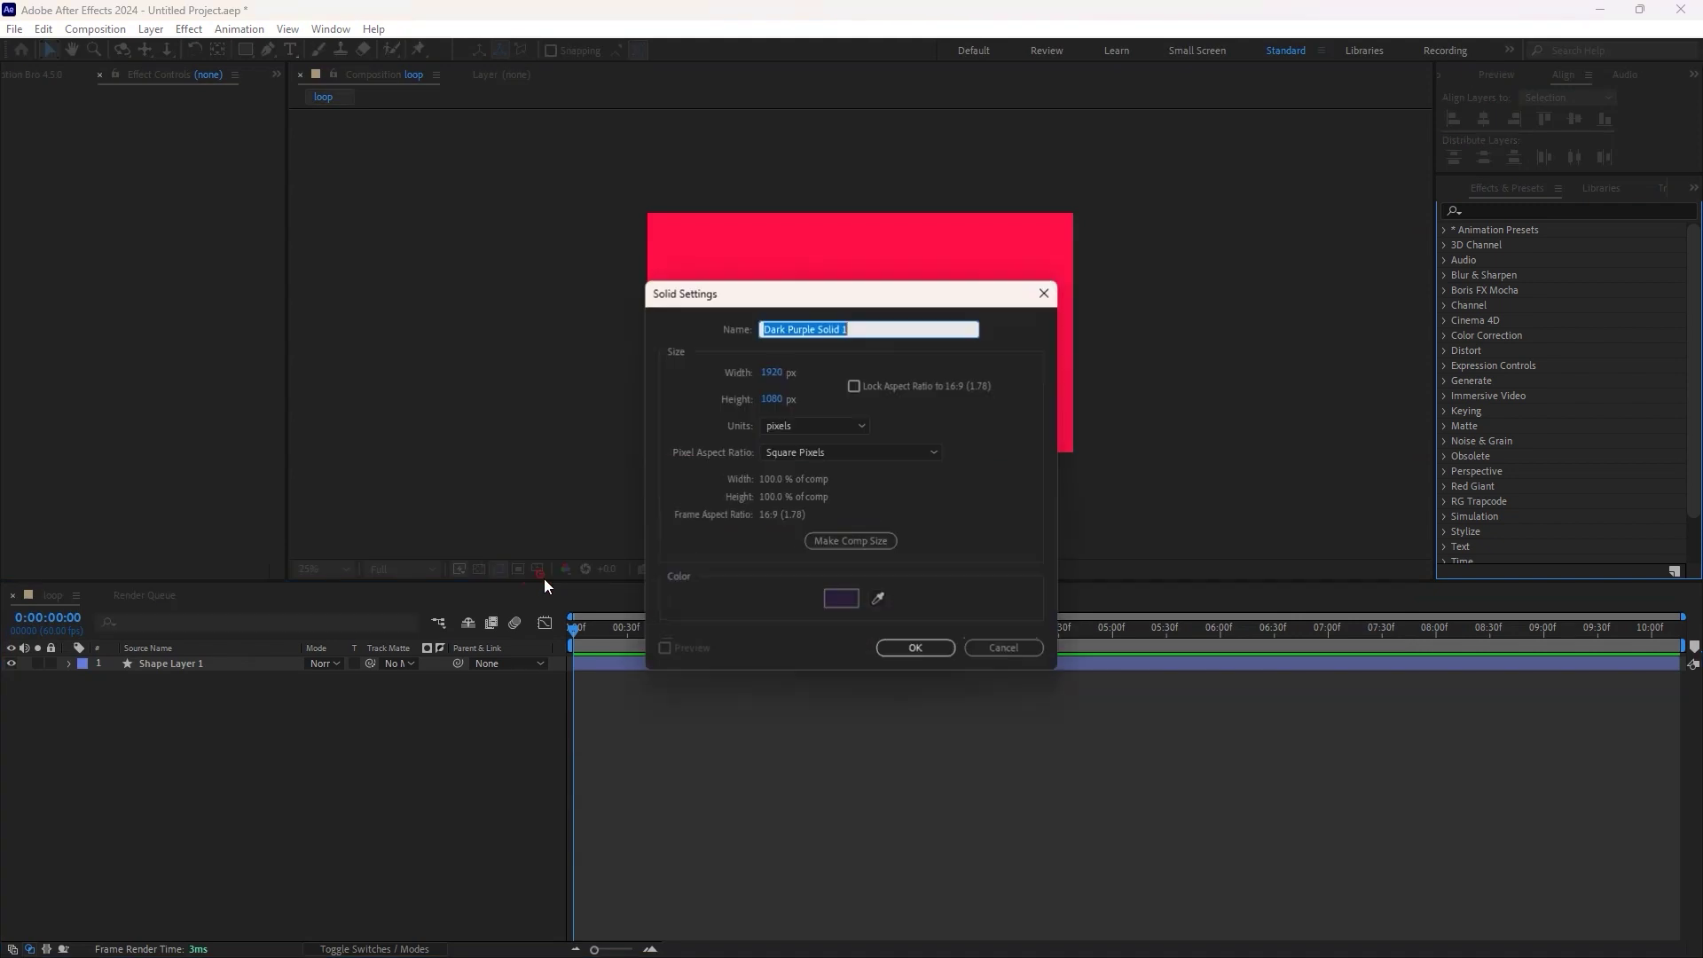
pyautogui.click(914, 651)
pyautogui.click(1571, 211)
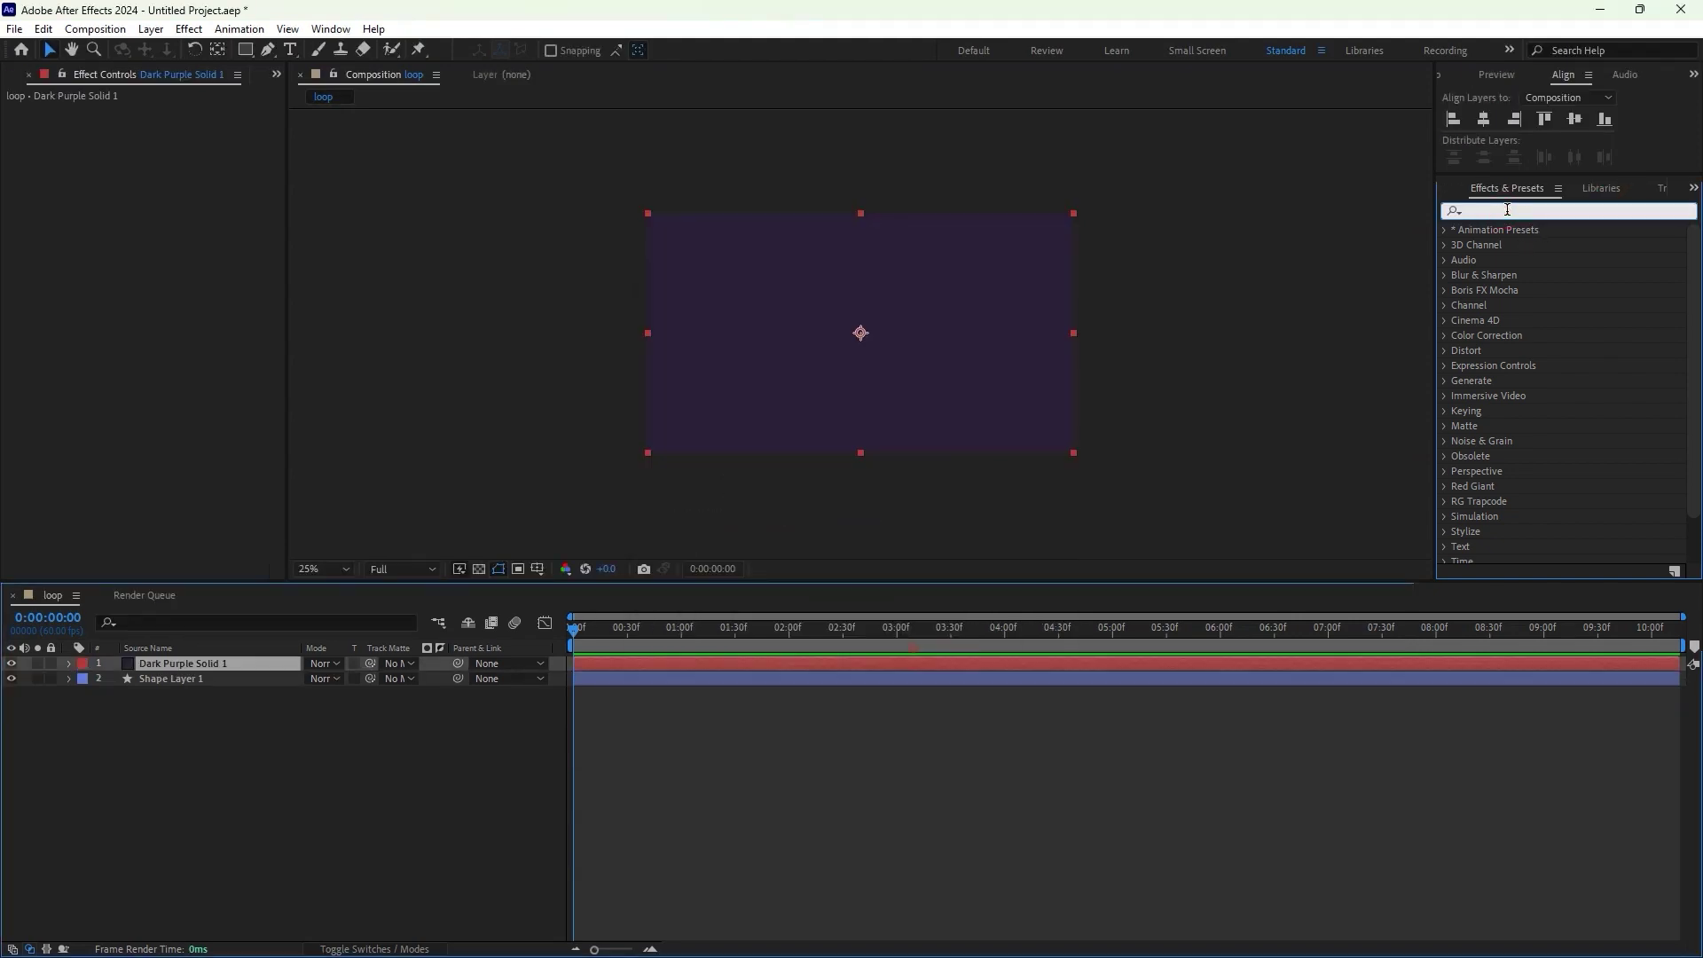
pyautogui.write('Gradient')
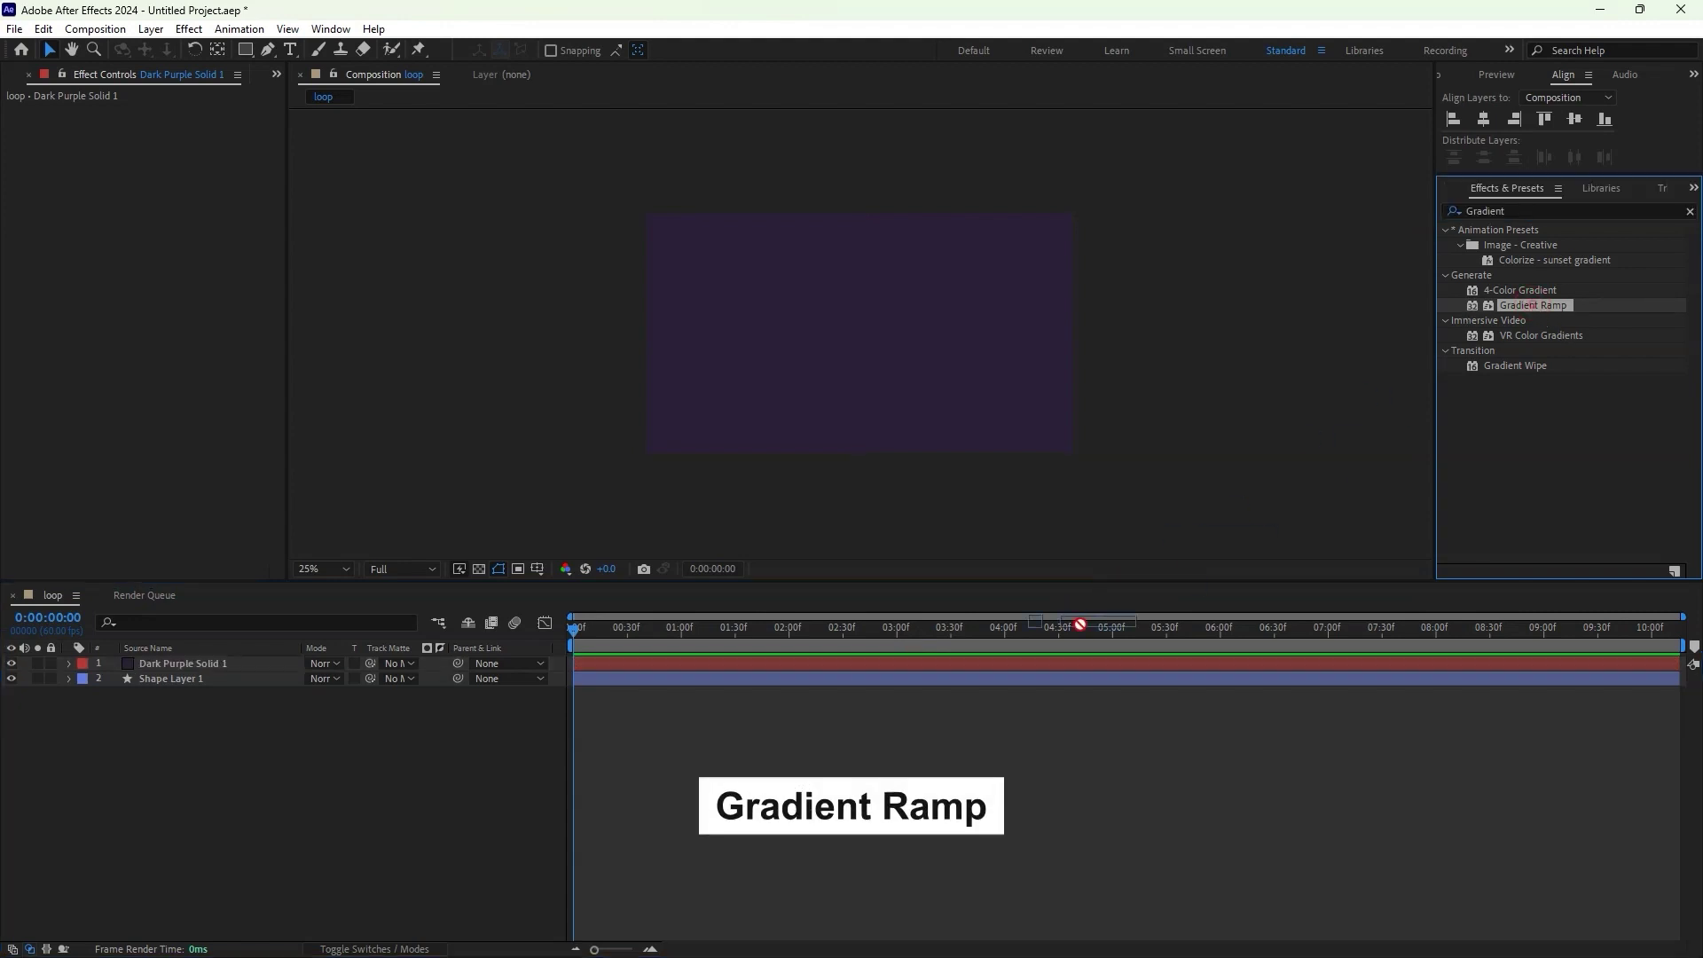
pyautogui.moveTo(1535, 305); pyautogui.dragTo(973, 664)
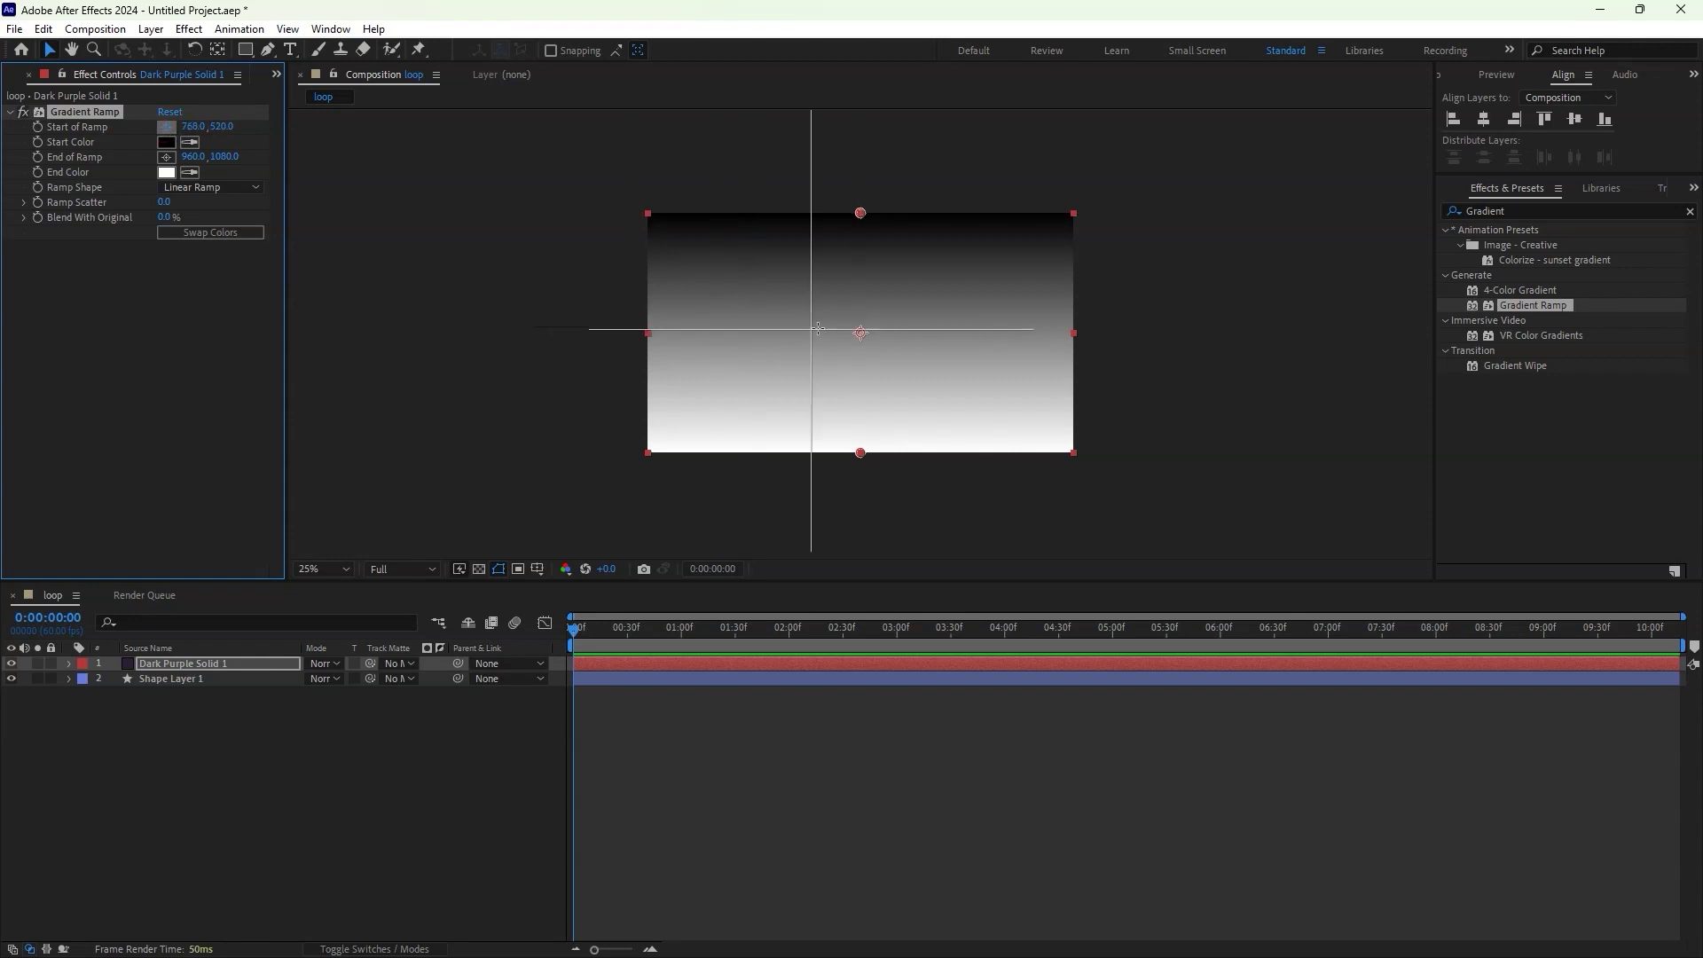
# Center the ramp's start point, set Ramp Shape to Radial, and shorten its end
pyautogui.click(860, 335)
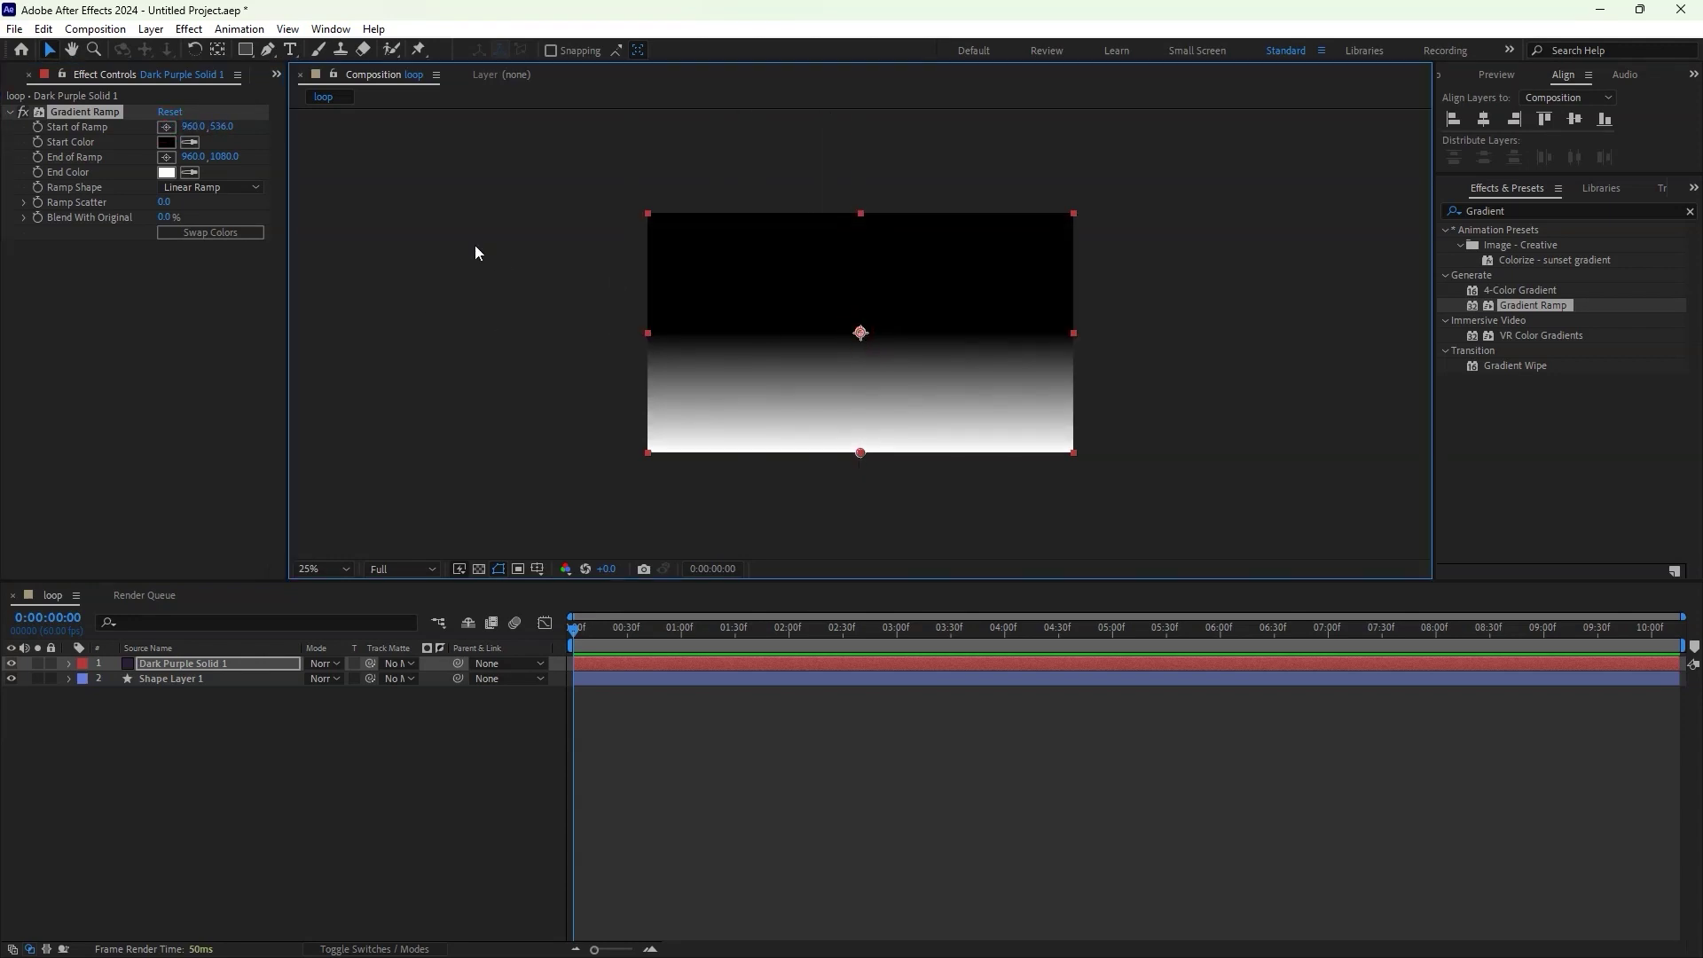
pyautogui.click(247, 187)
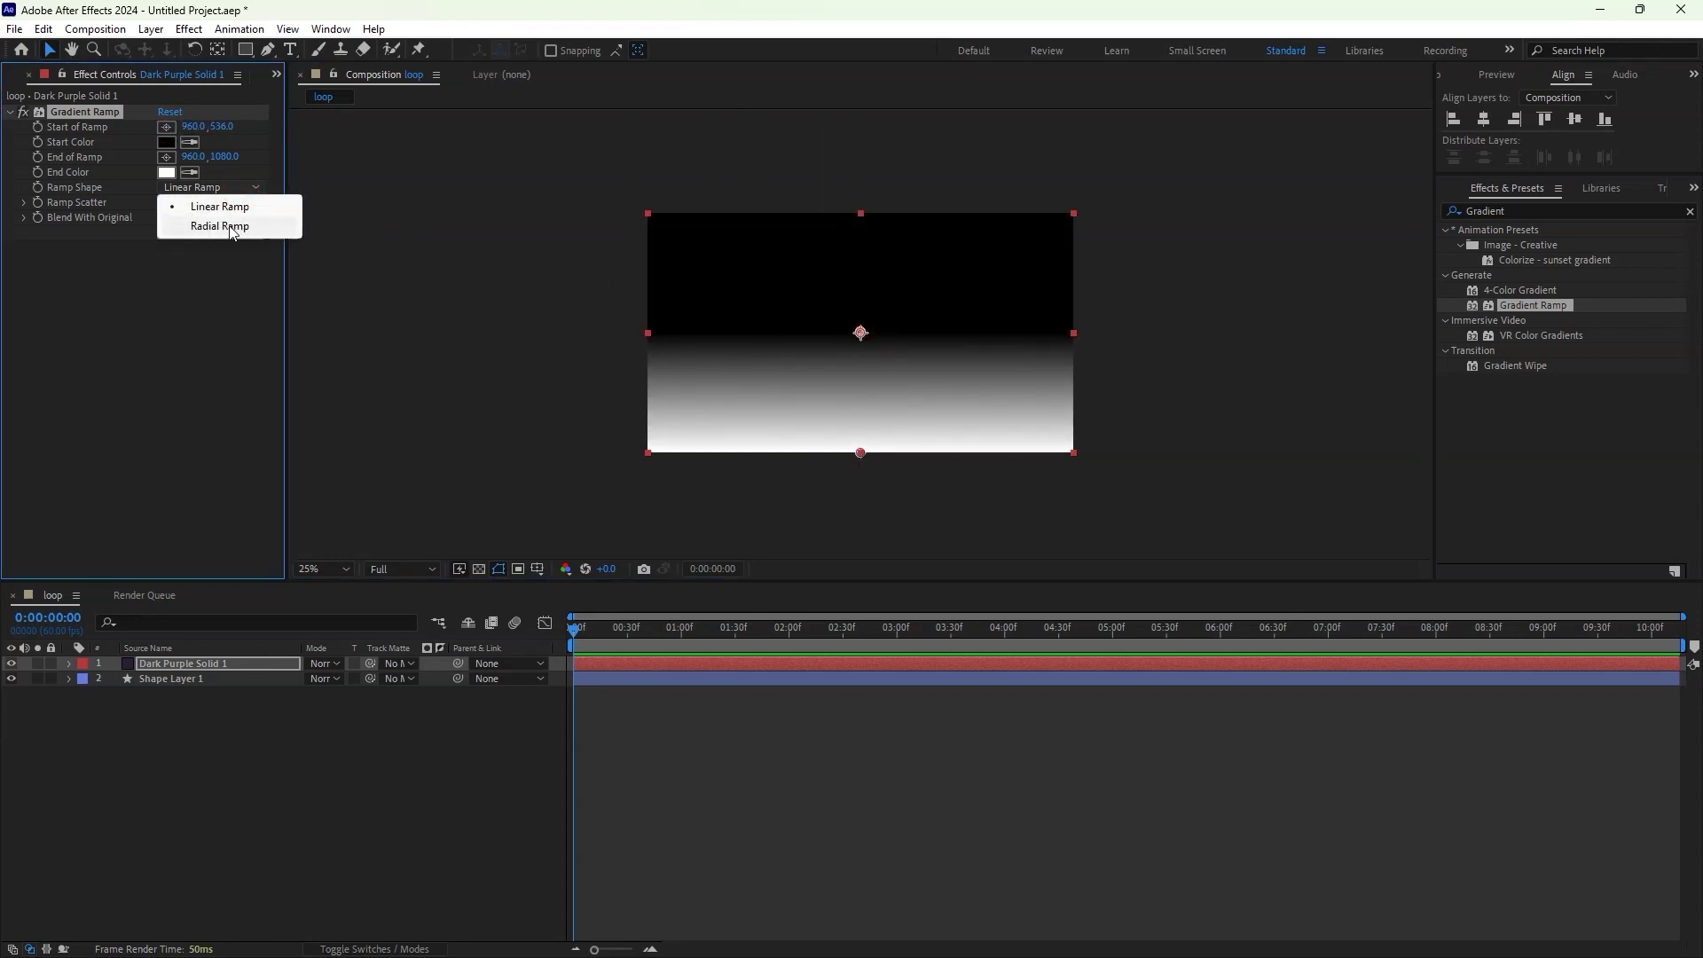
pyautogui.click(230, 226)
pyautogui.moveTo(224, 155); pyautogui.dragTo(186, 167)
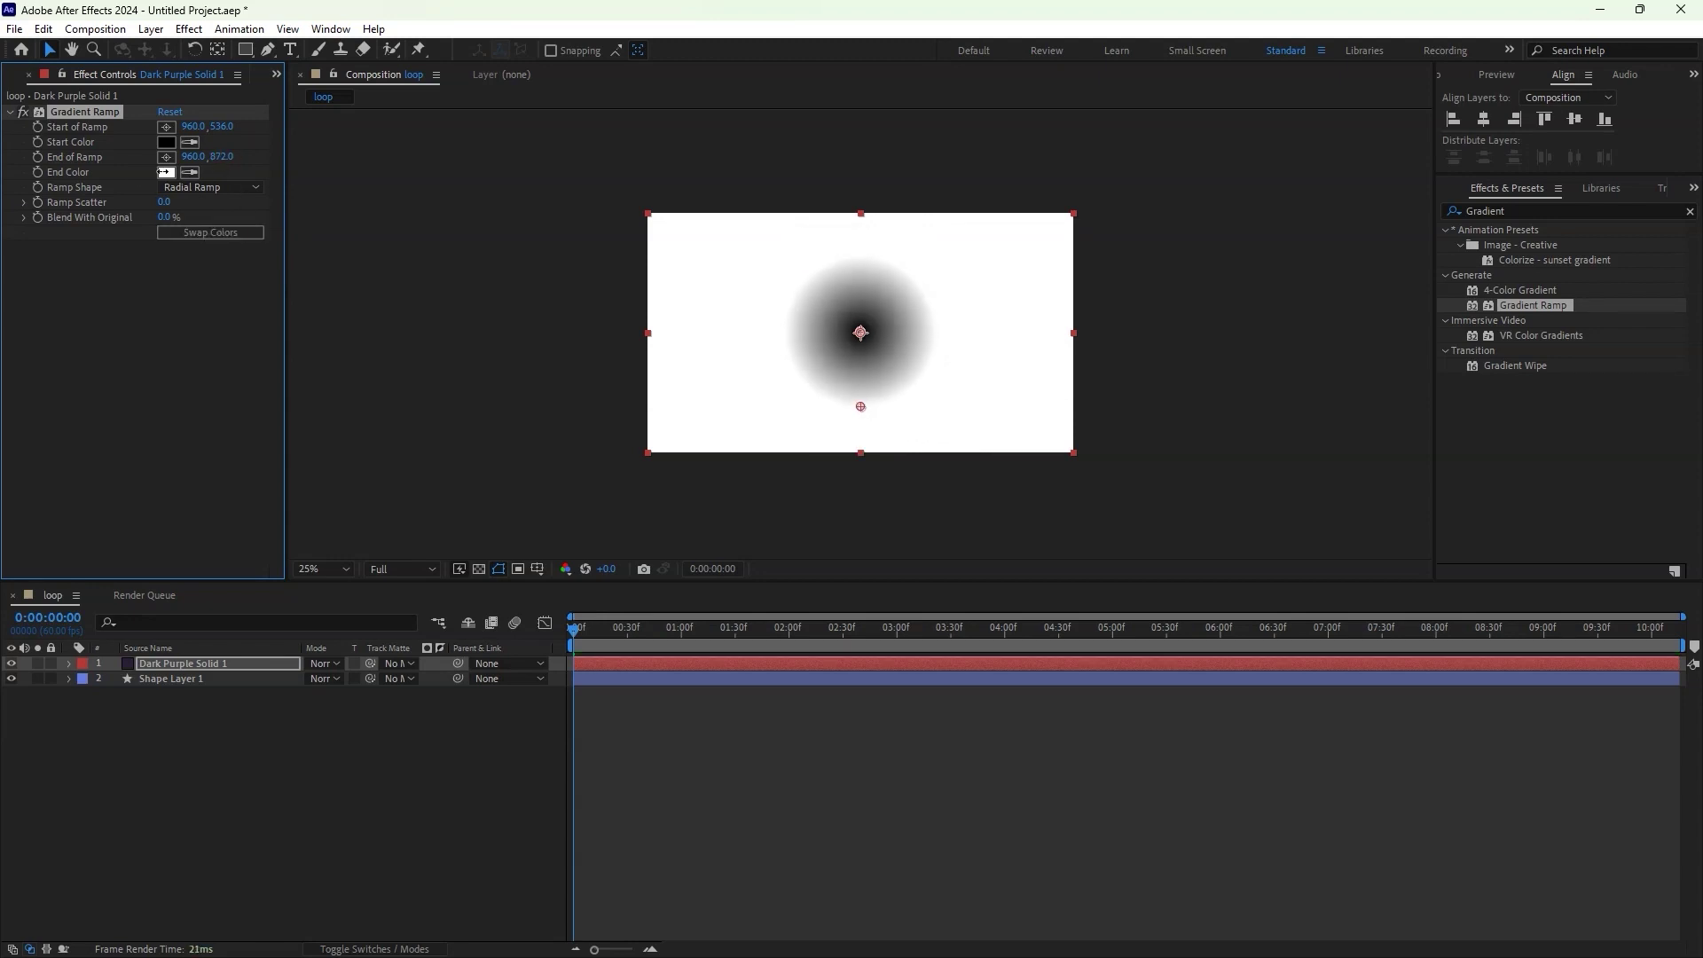
pyautogui.click(200, 679)
# Set the solid to Multiply mode and flatten it into a thin horizontal strip
pyautogui.click(323, 678)
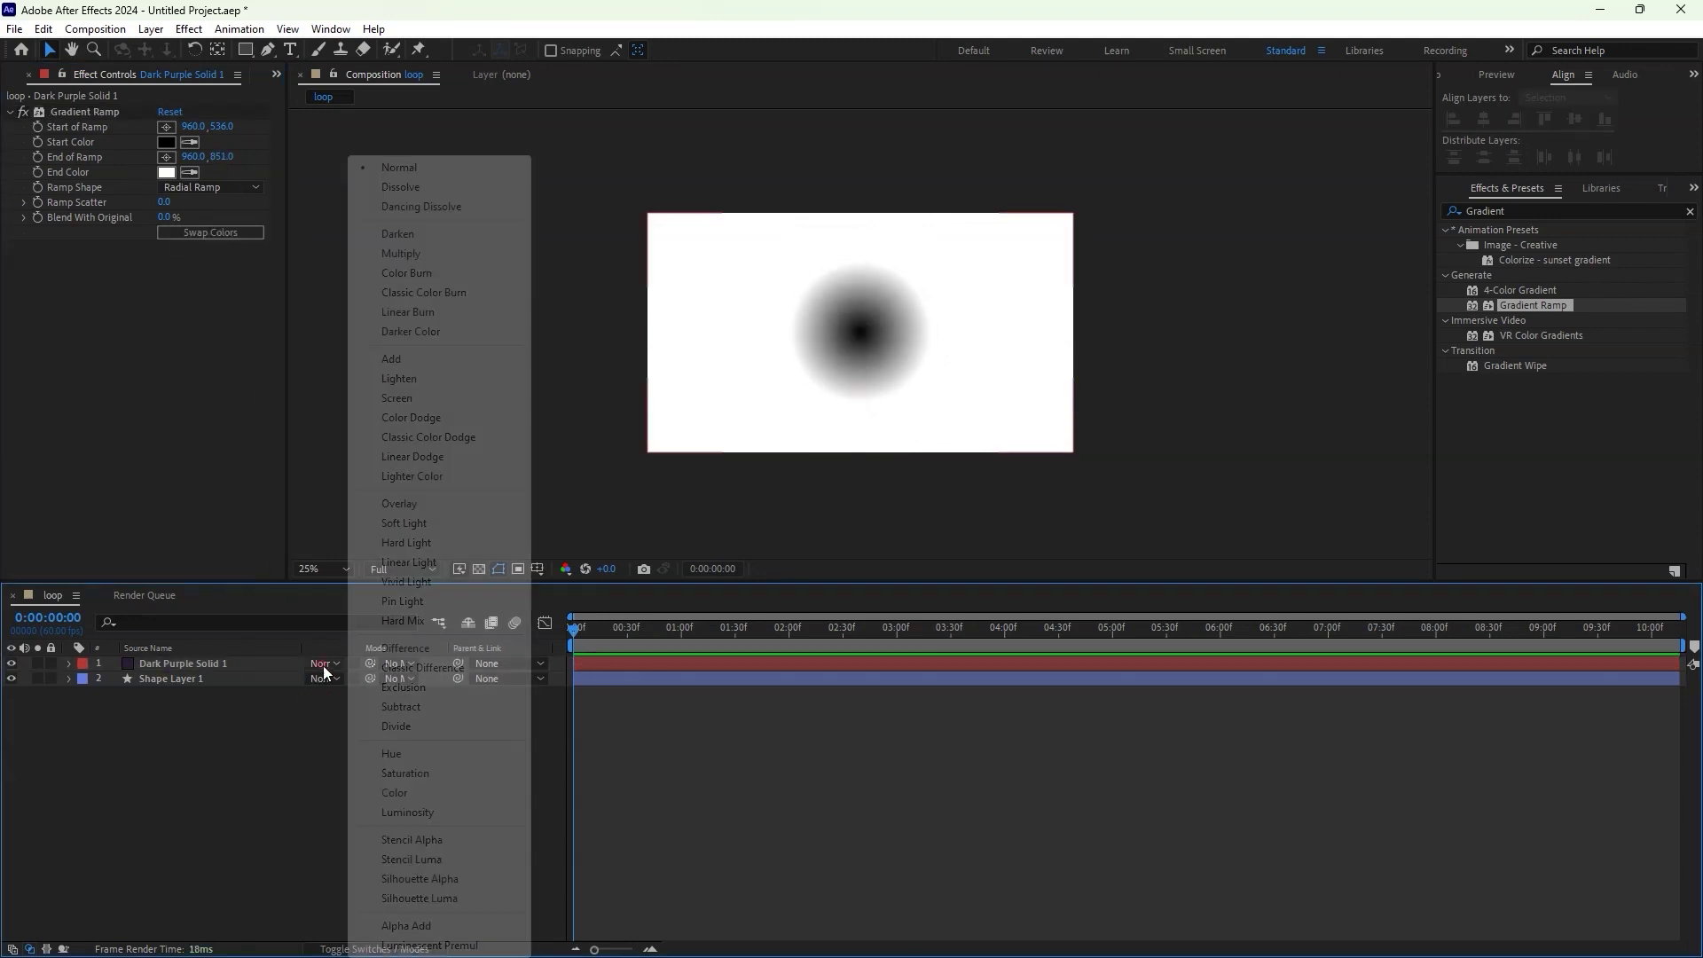
pyautogui.click(401, 253)
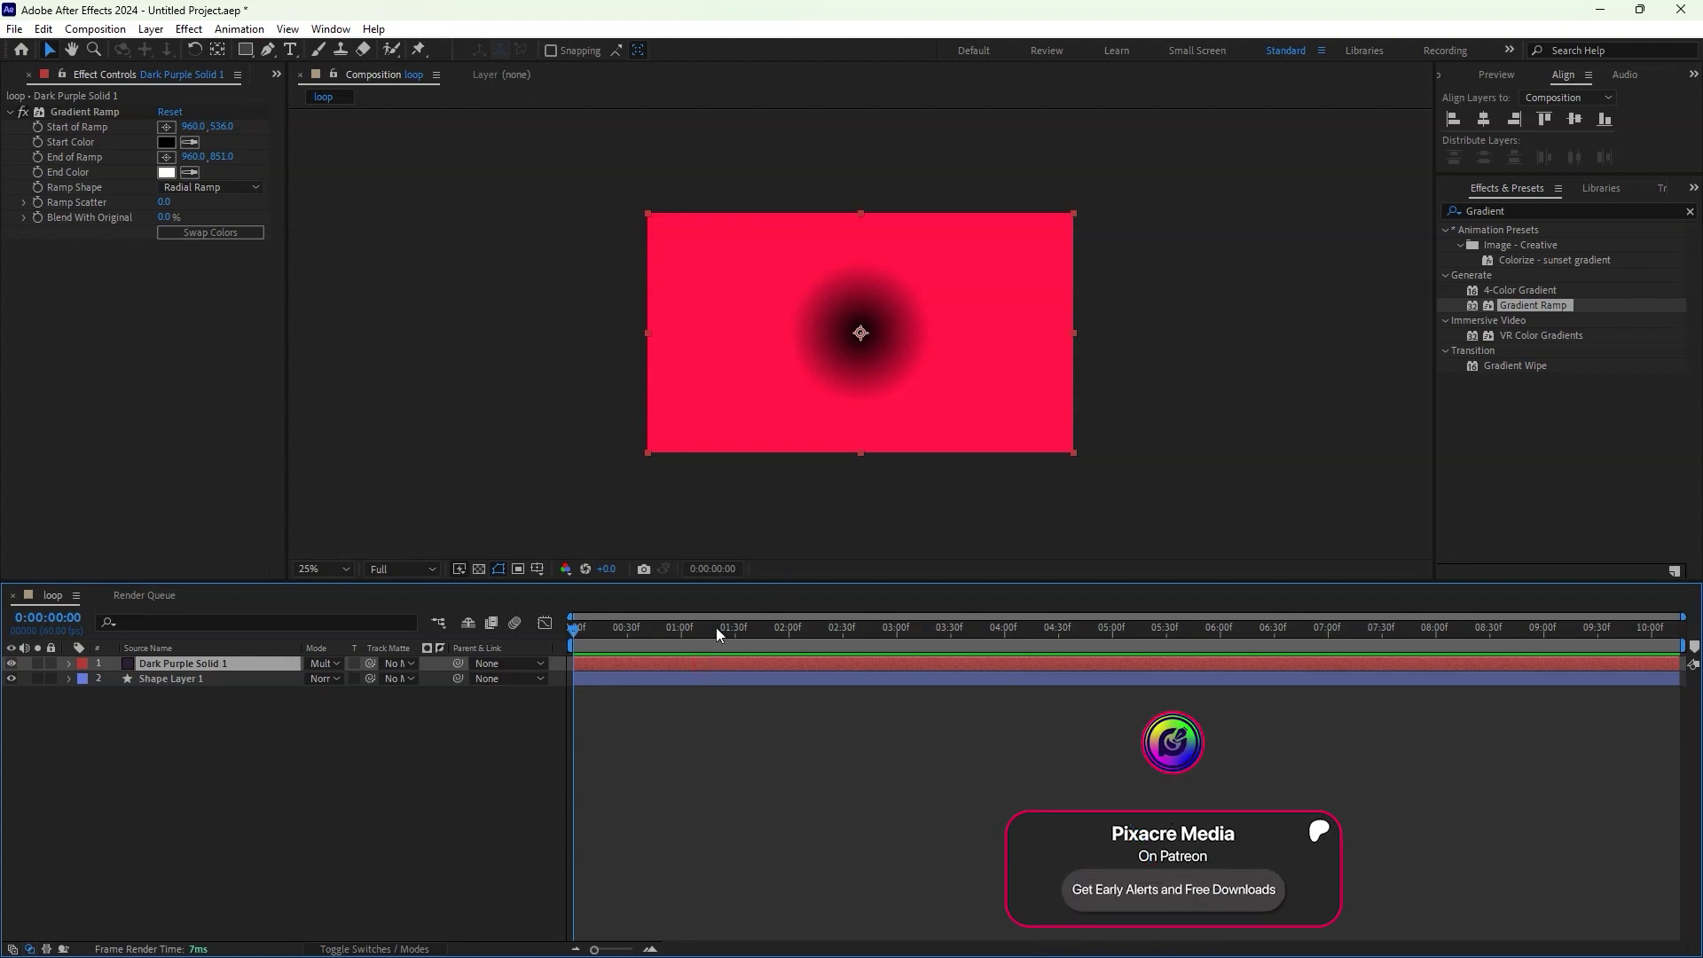
pyautogui.moveTo(867, 214); pyautogui.dragTo(854, 329)
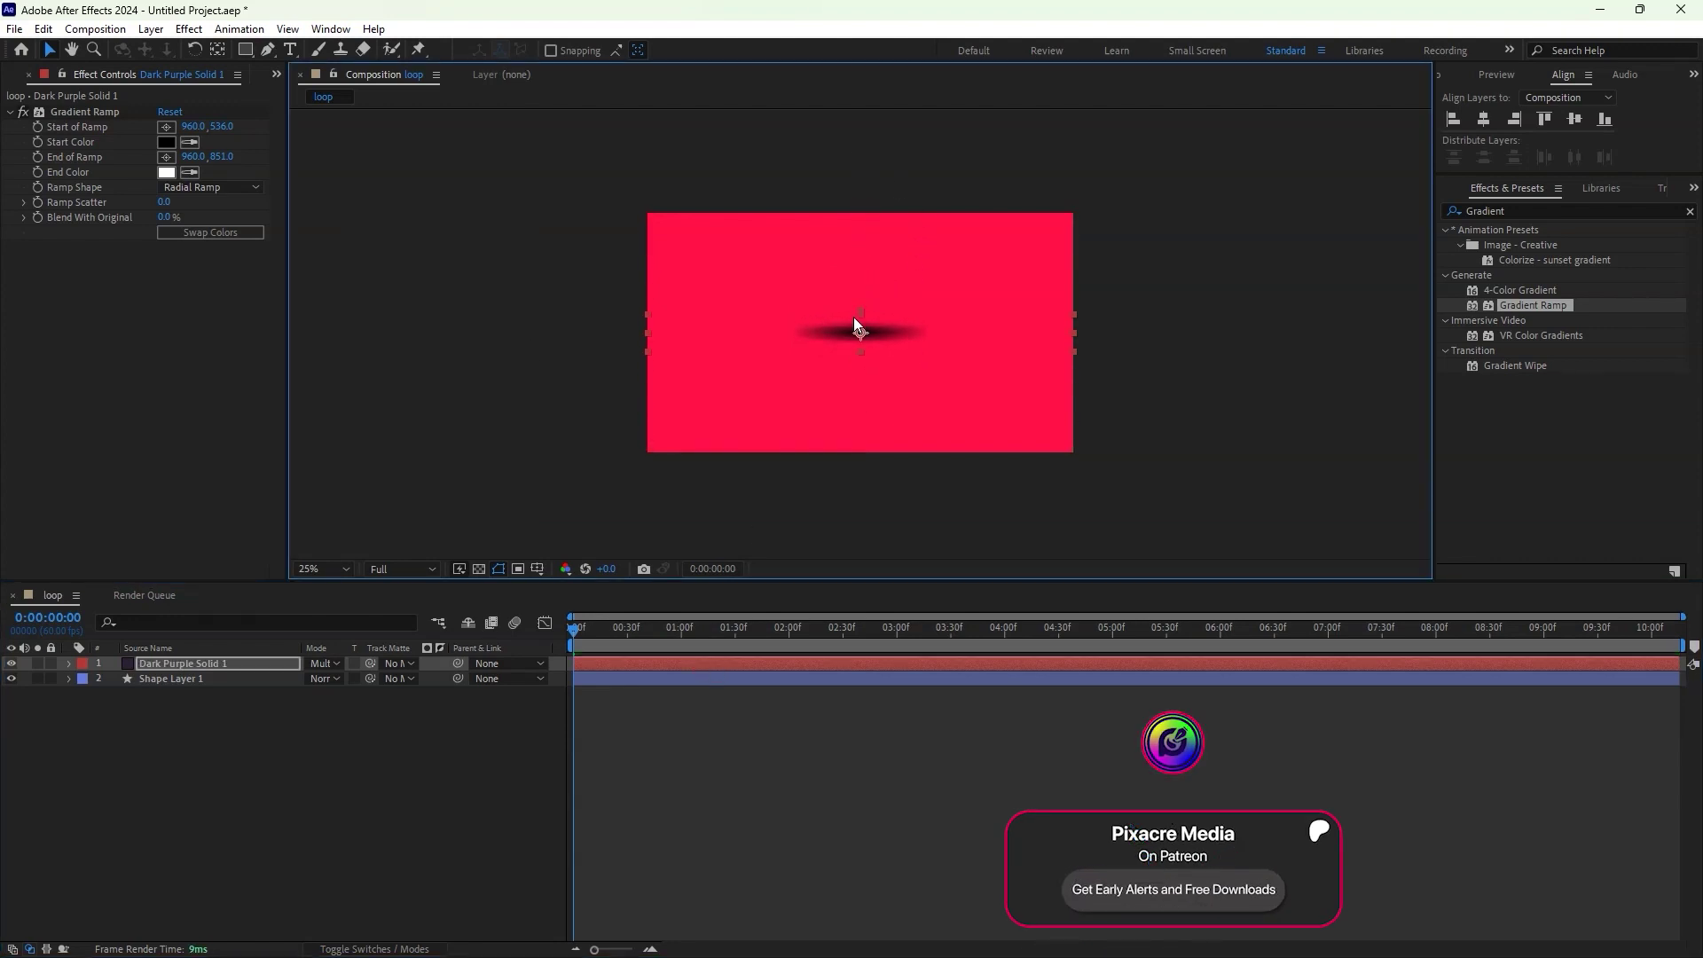
# Change the Gradient Ramp Start Color to grey
pyautogui.click(165, 141)
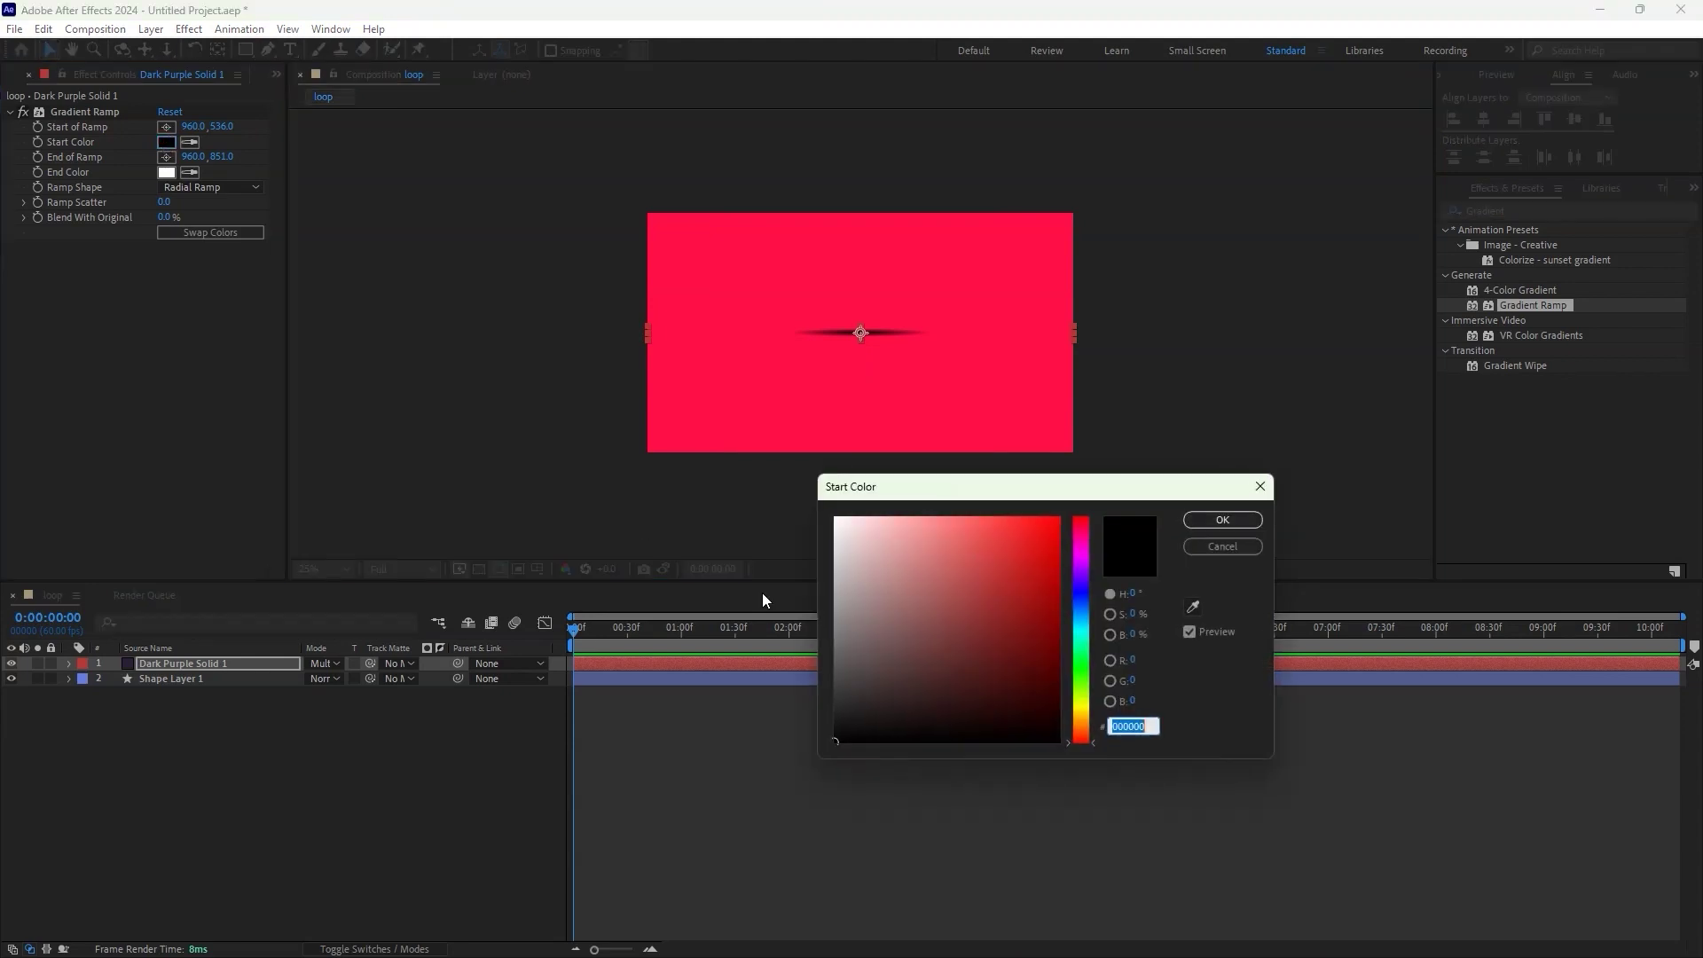
pyautogui.click(843, 611)
pyautogui.click(1222, 521)
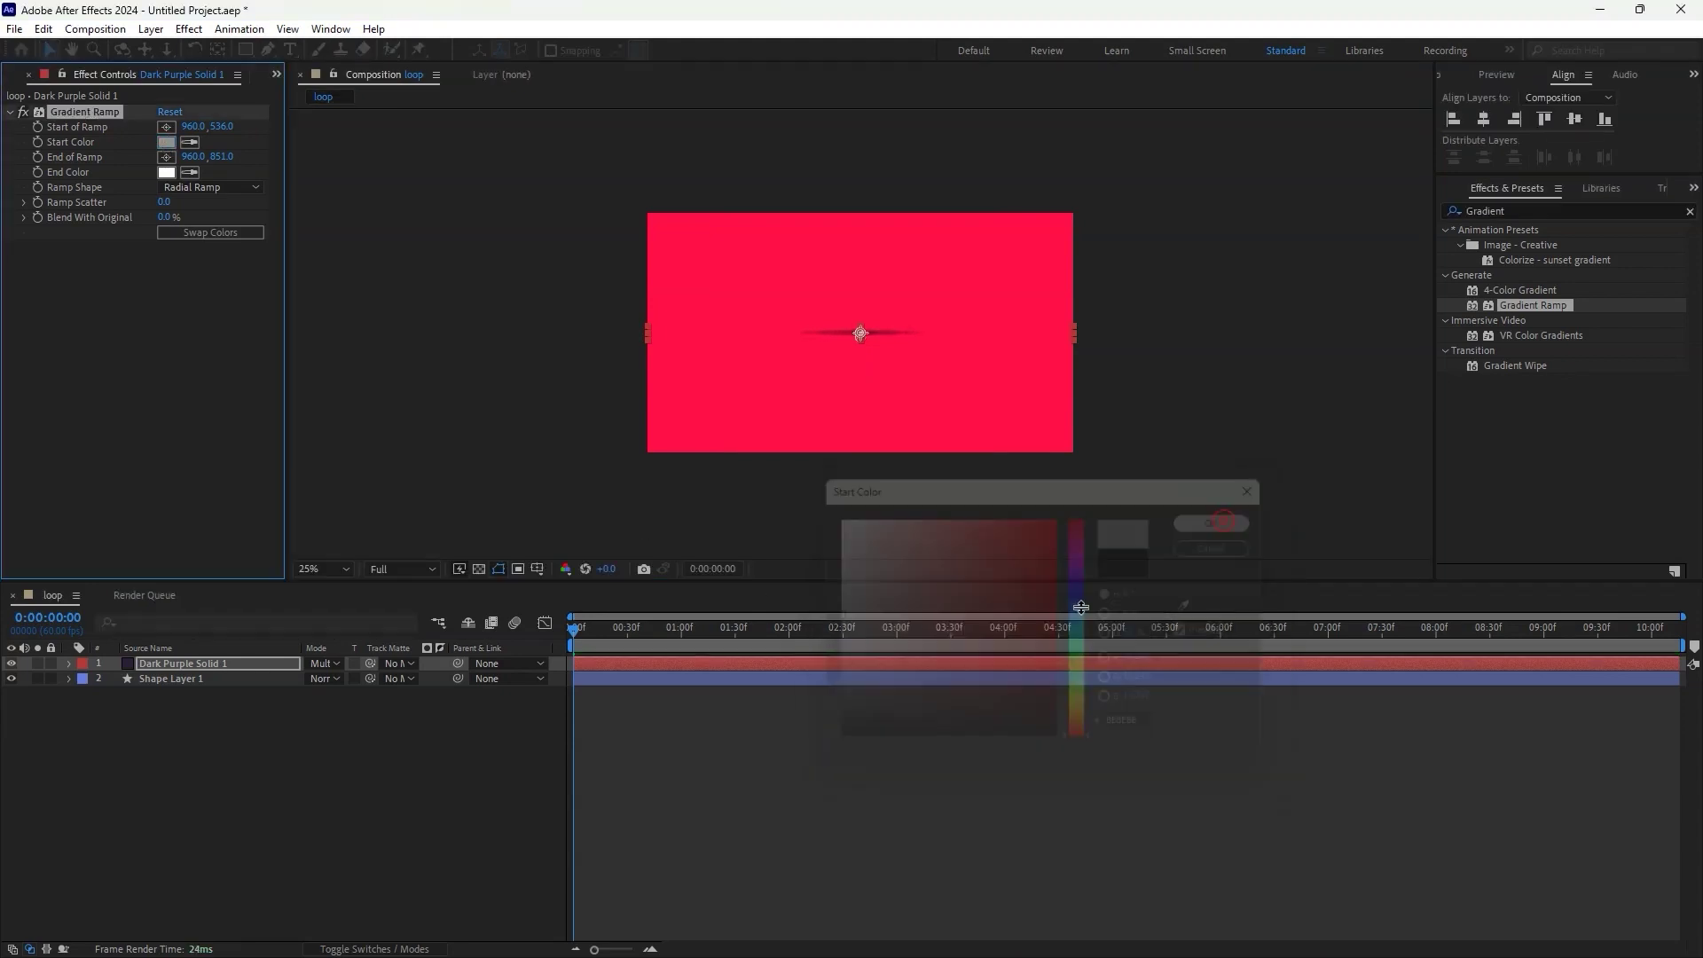
pyautogui.click(730, 653)
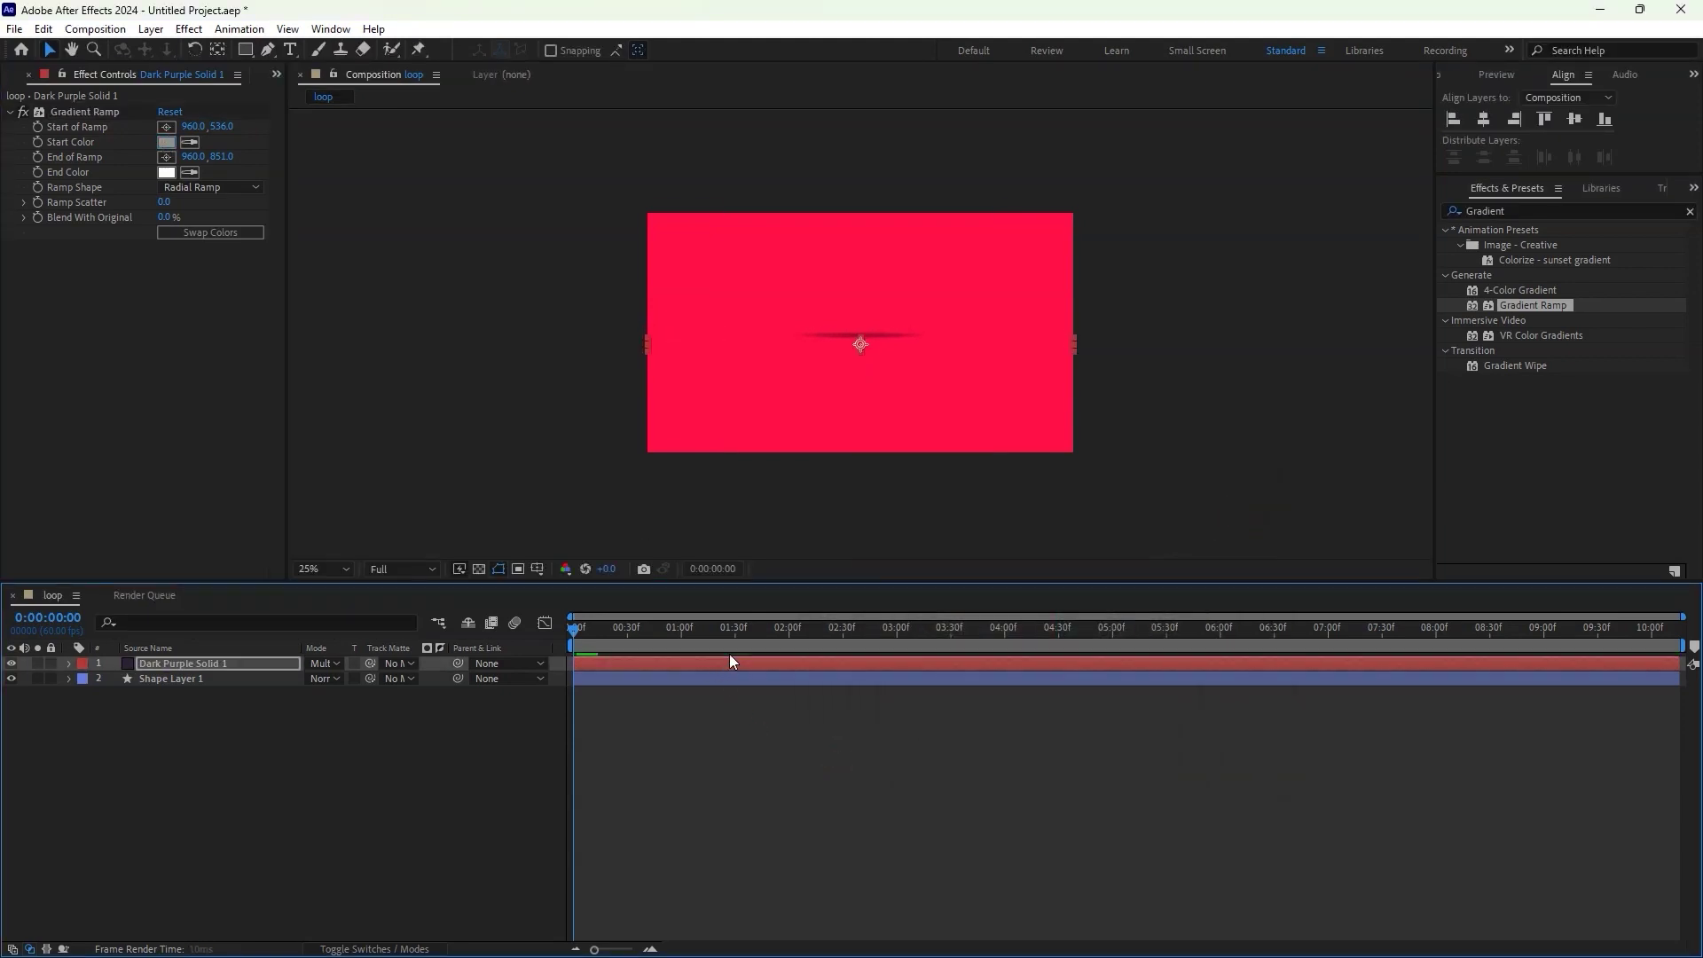
pyautogui.click(804, 744)
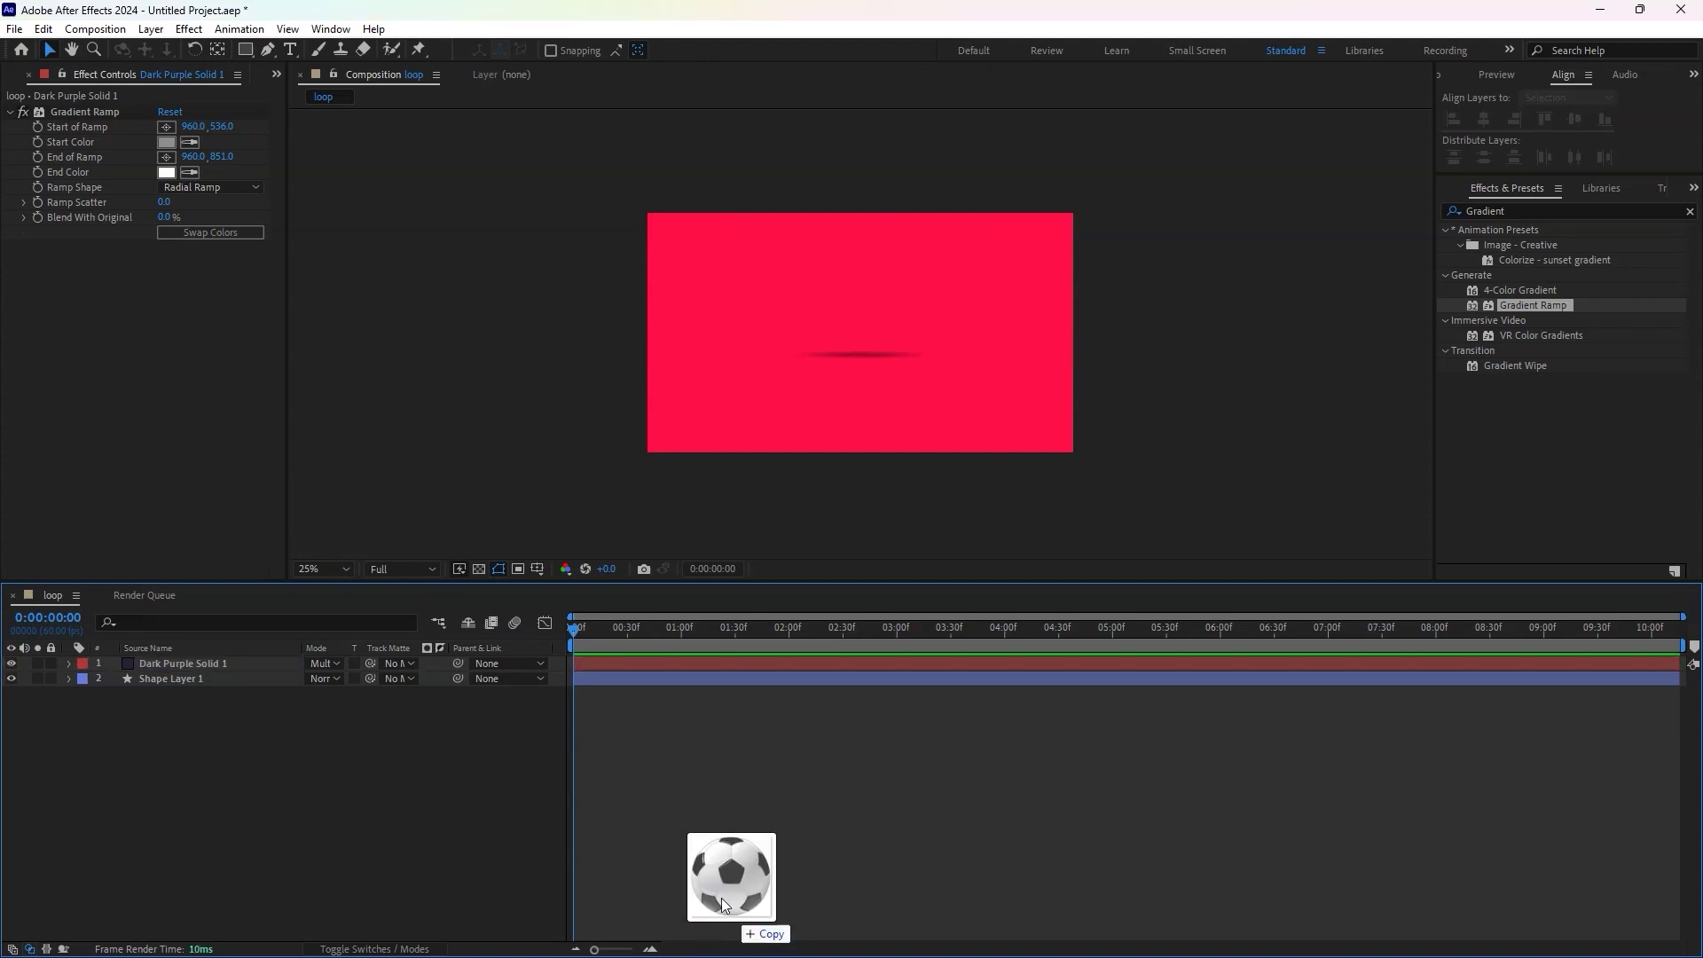
# Squeeze the Dark Purple Solid 1 shadow narrower and bring up the soccer ball's Scale
pyautogui.click(680, 753)
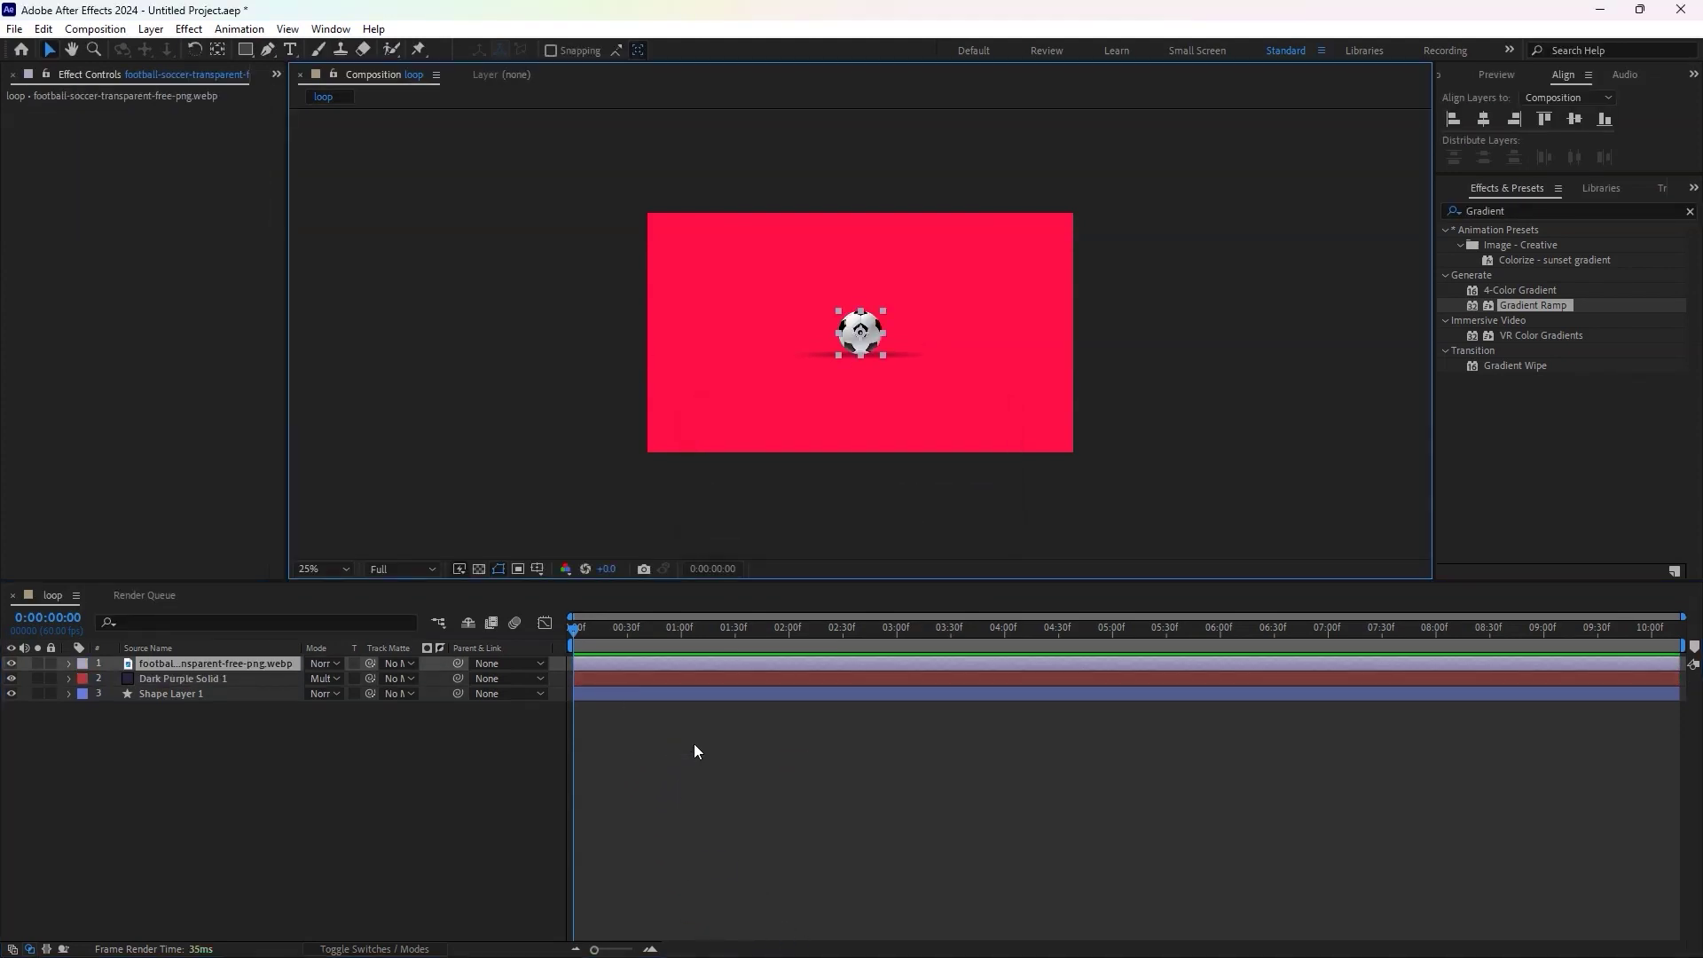
pyautogui.click(649, 684)
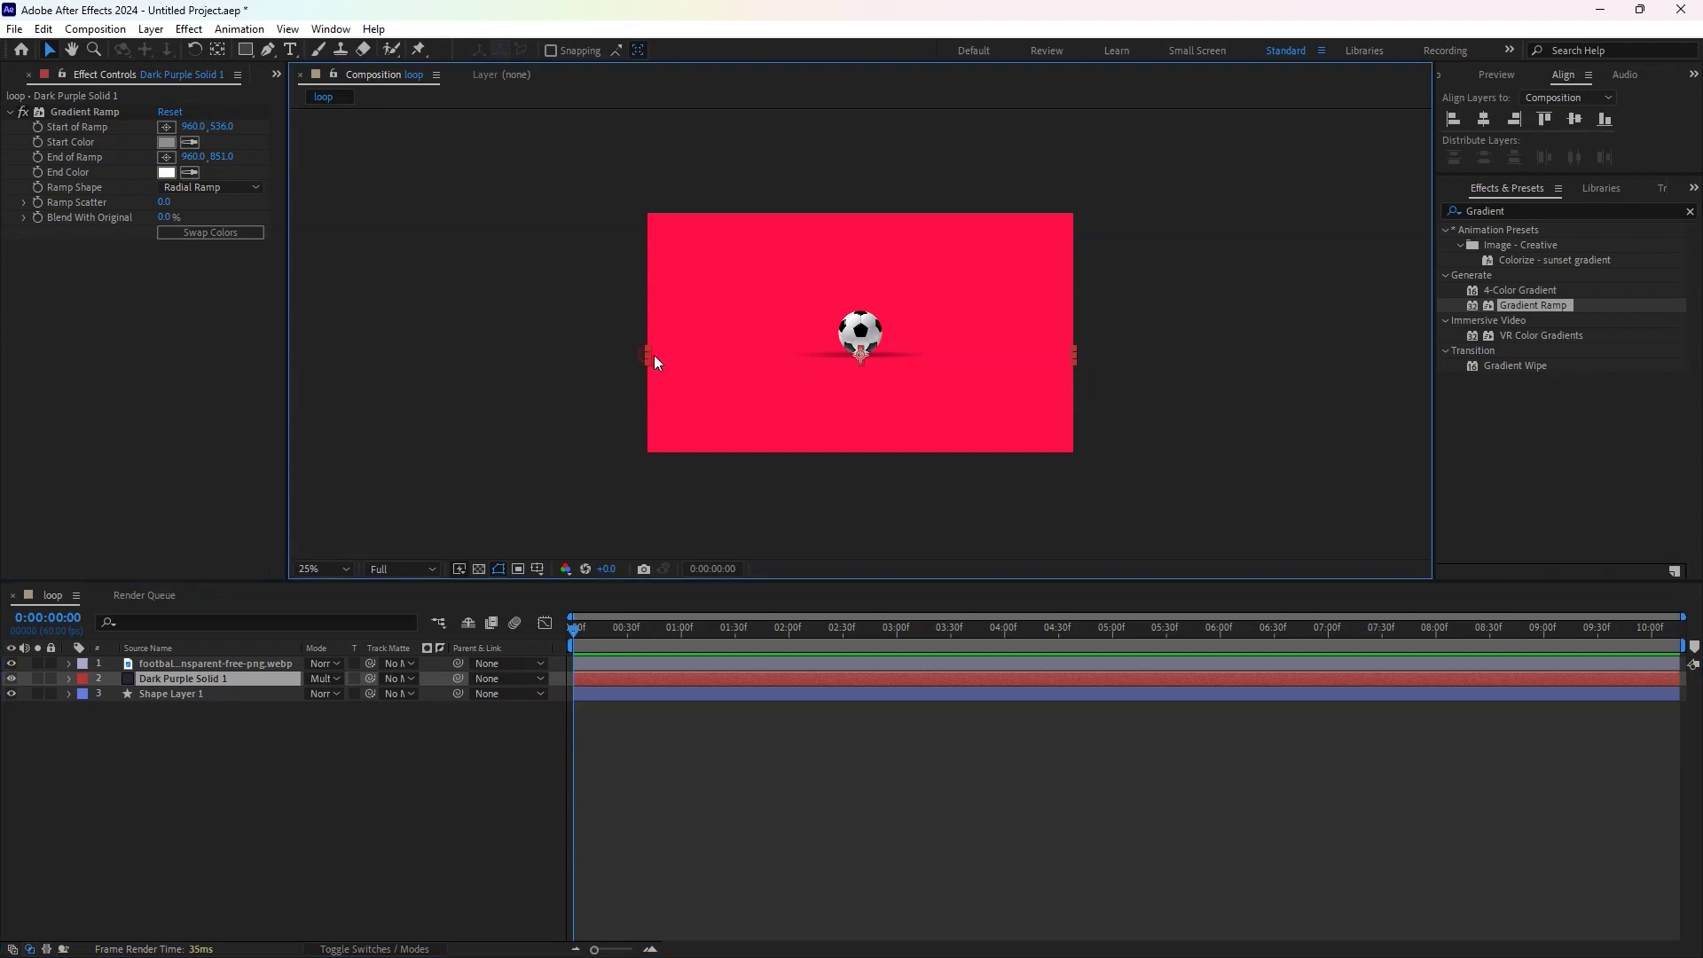
pyautogui.moveTo(648, 357); pyautogui.dragTo(743, 363)
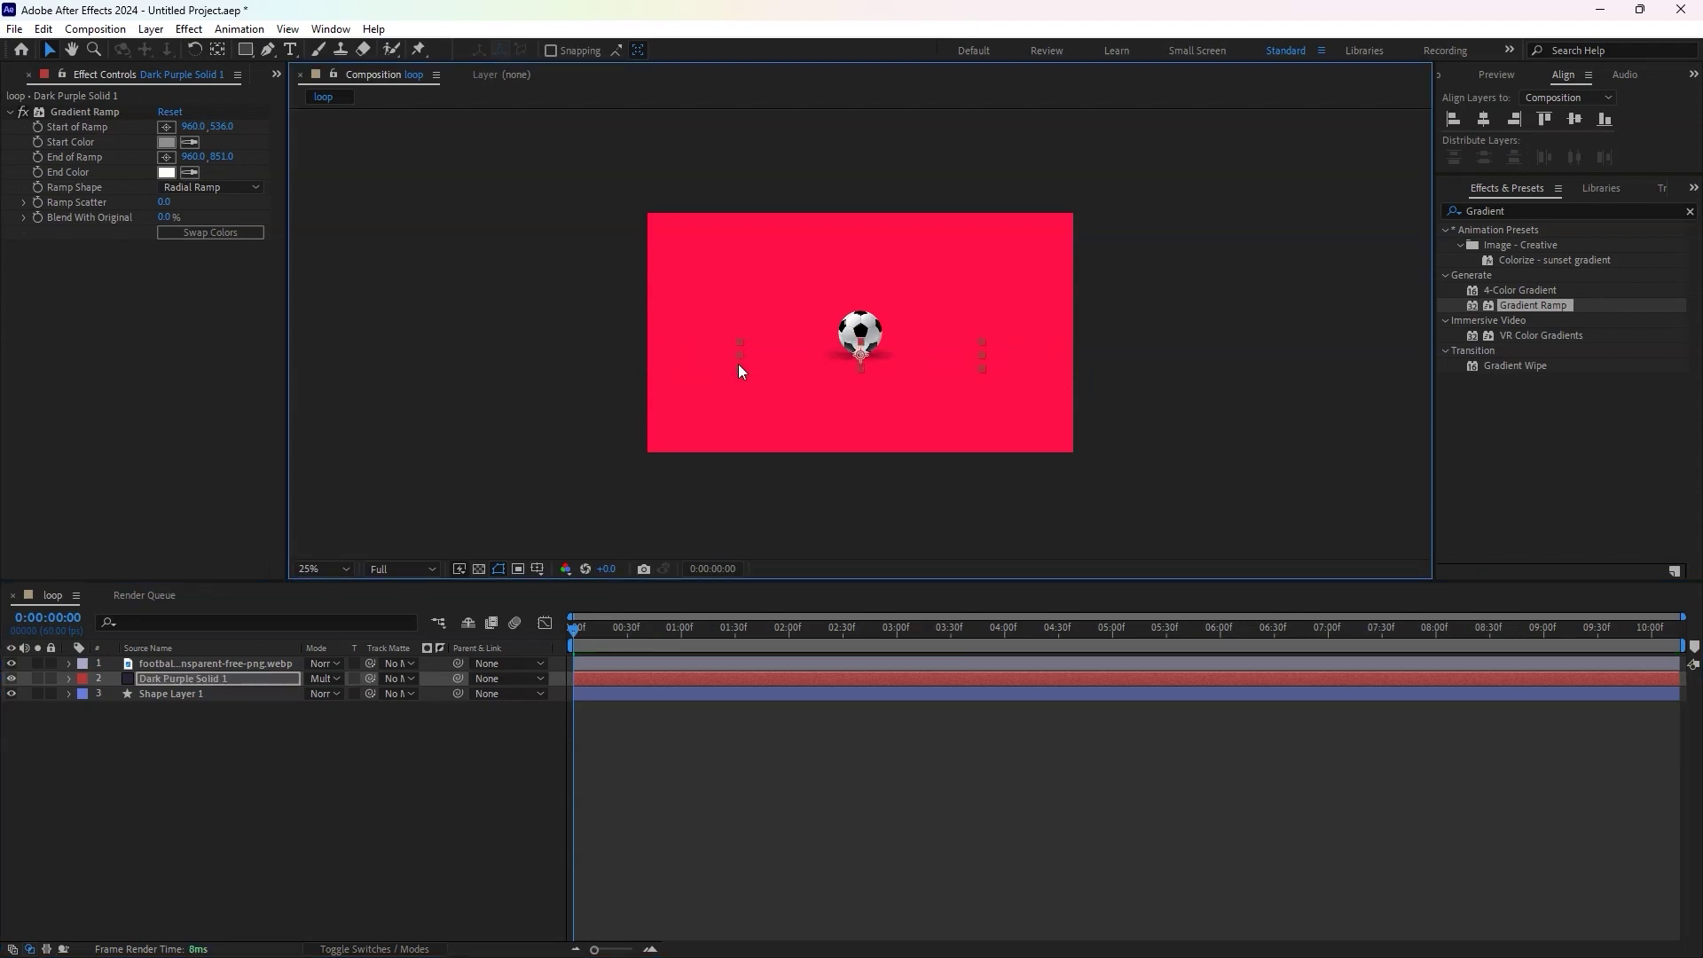
pyautogui.click(718, 740)
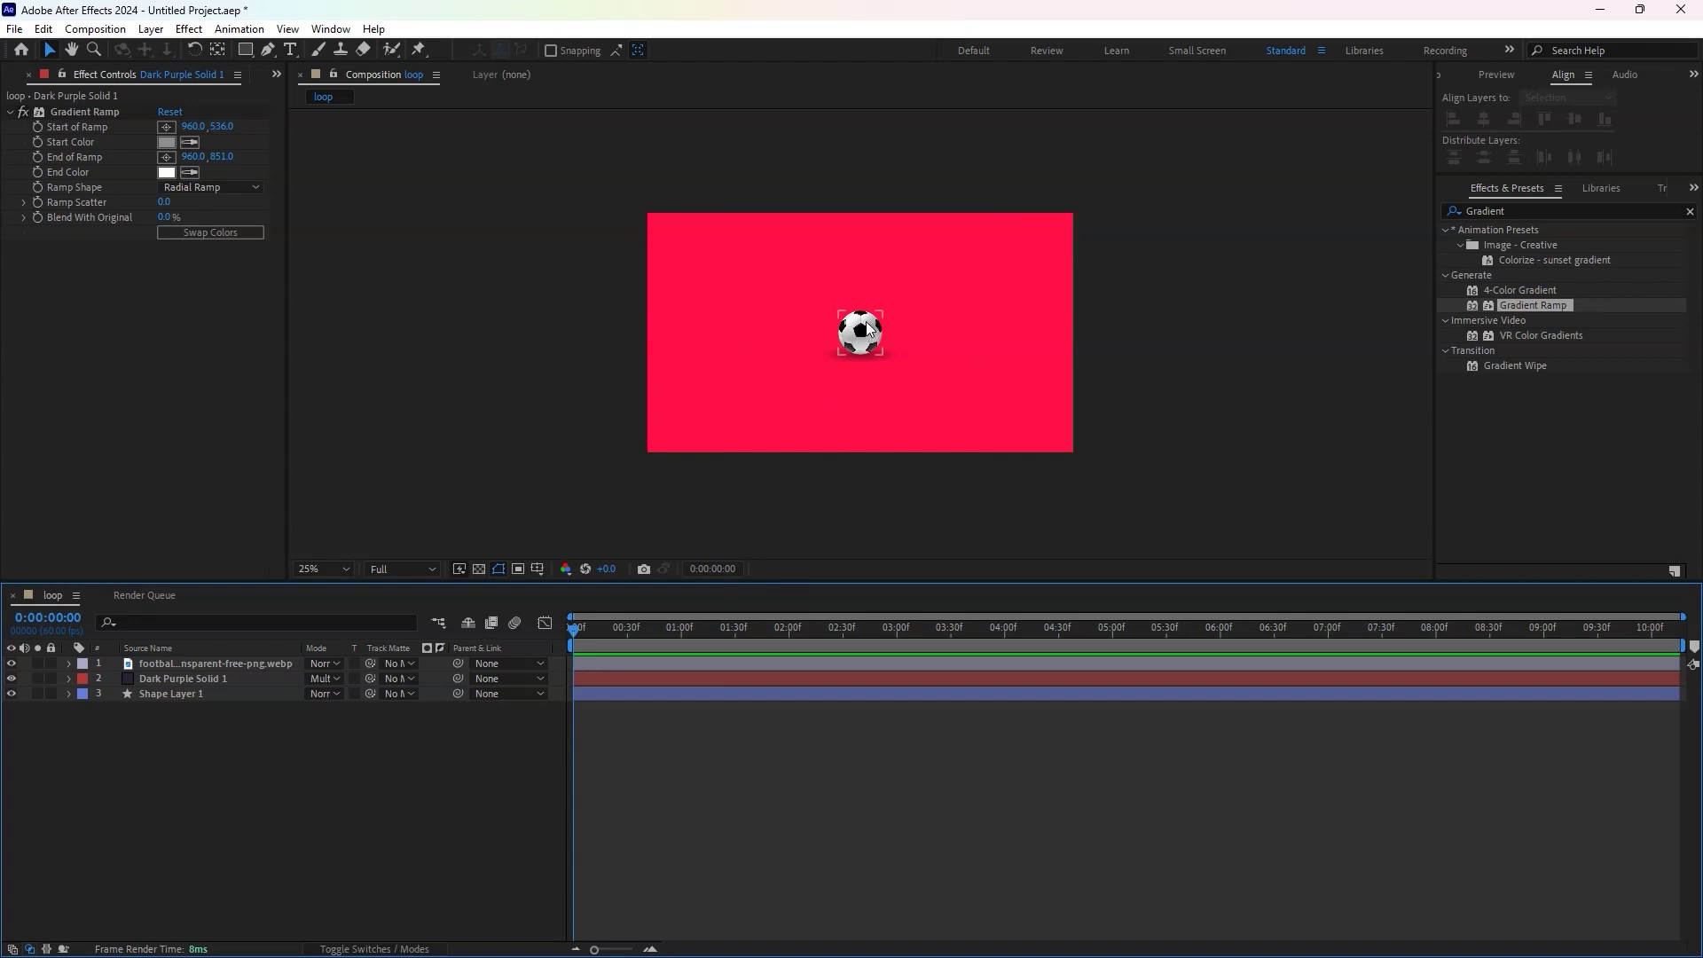
pyautogui.click(709, 663)
pyautogui.press('s')
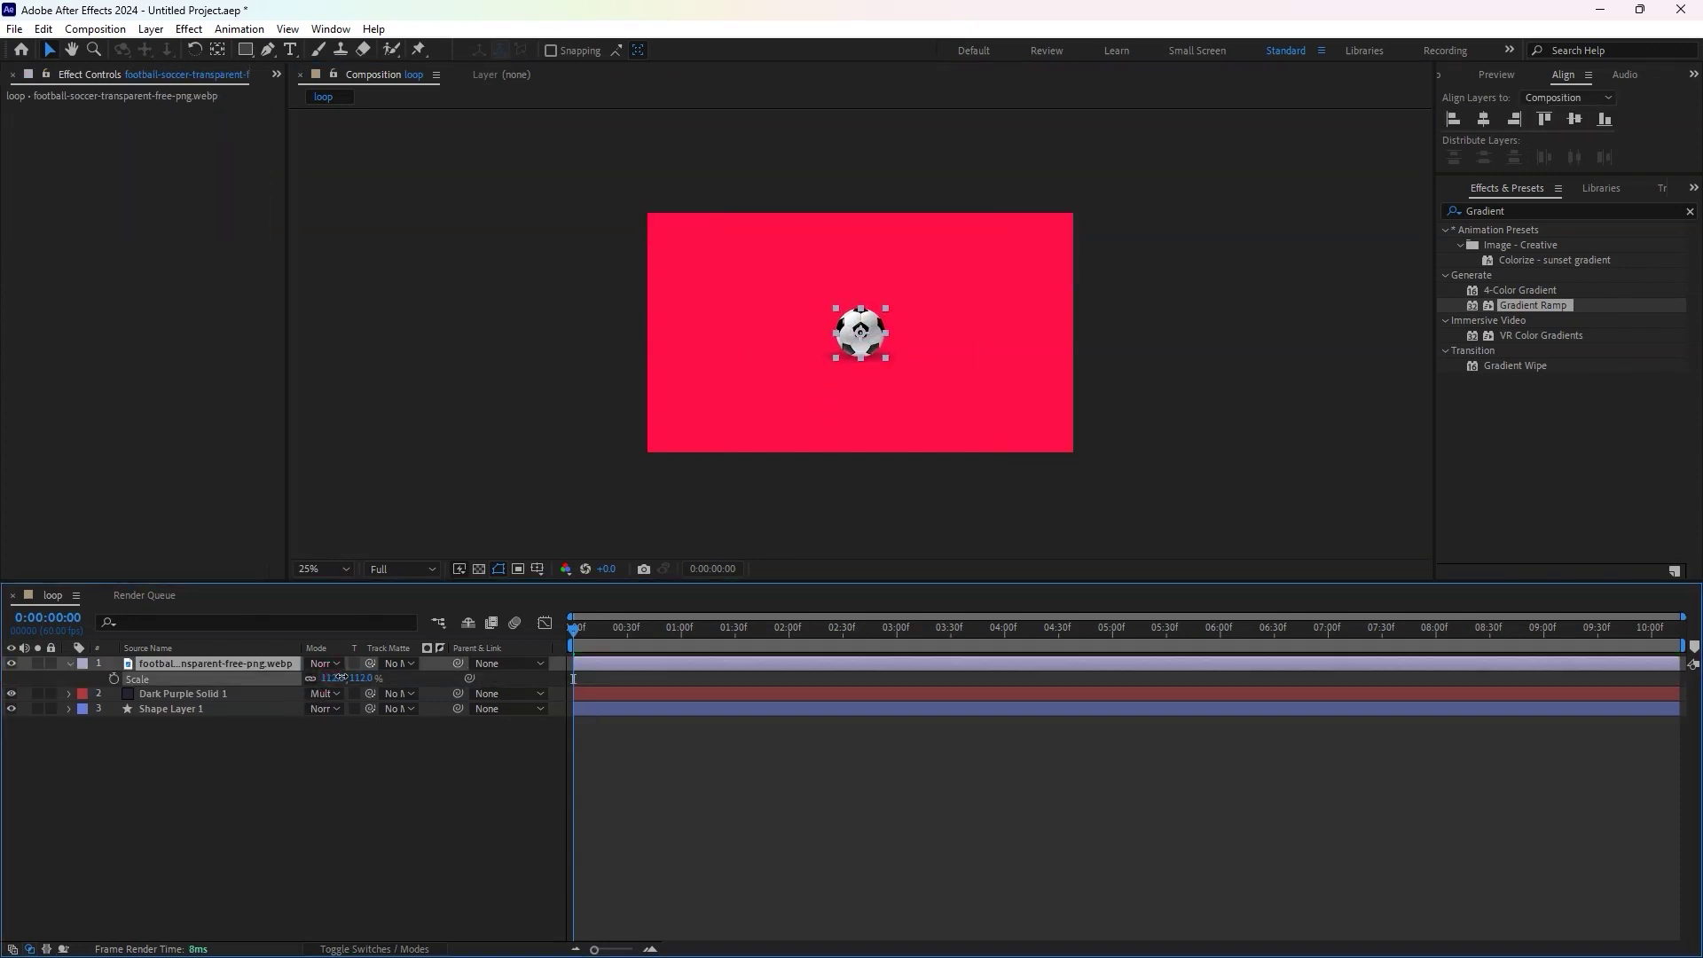
# Keyframe the ball's starting Position and raise it at frame 28
pyautogui.press('p')
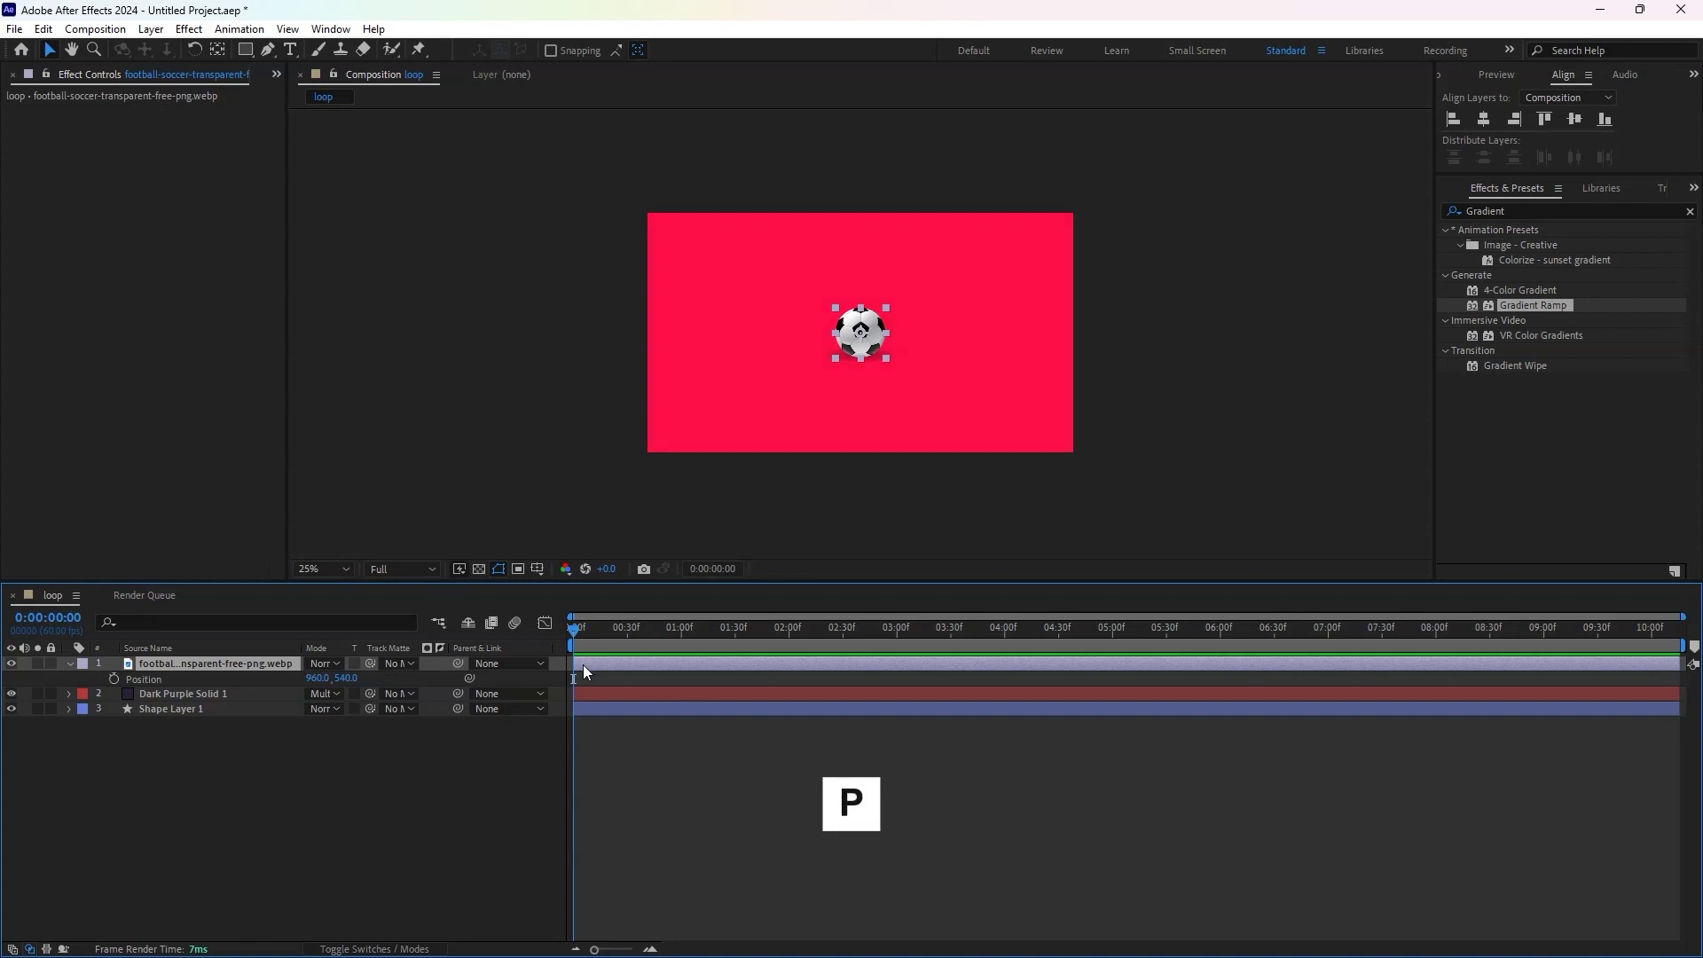
pyautogui.click(114, 679)
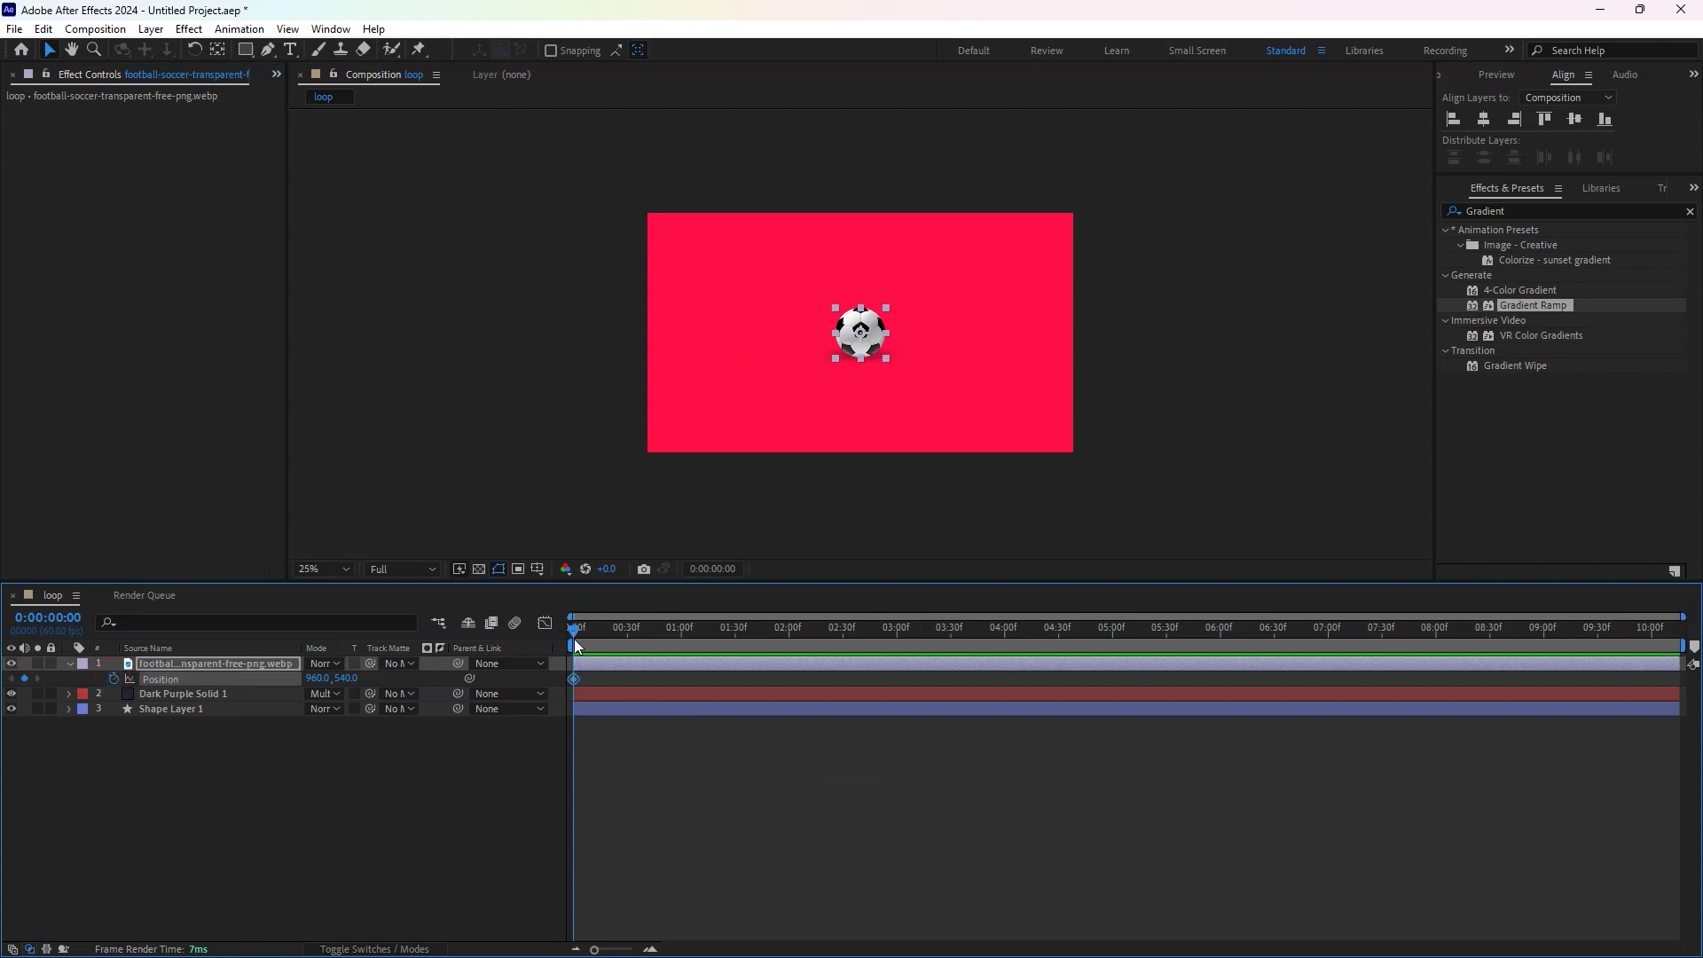
pyautogui.moveTo(577, 628); pyautogui.dragTo(627, 629)
pyautogui.moveTo(332, 681); pyautogui.dragTo(244, 685)
# Copy the starting Position keyframe to frame 53 and preview the bounce
pyautogui.moveTo(626, 628); pyautogui.dragTo(670, 628)
pyautogui.click(574, 678)
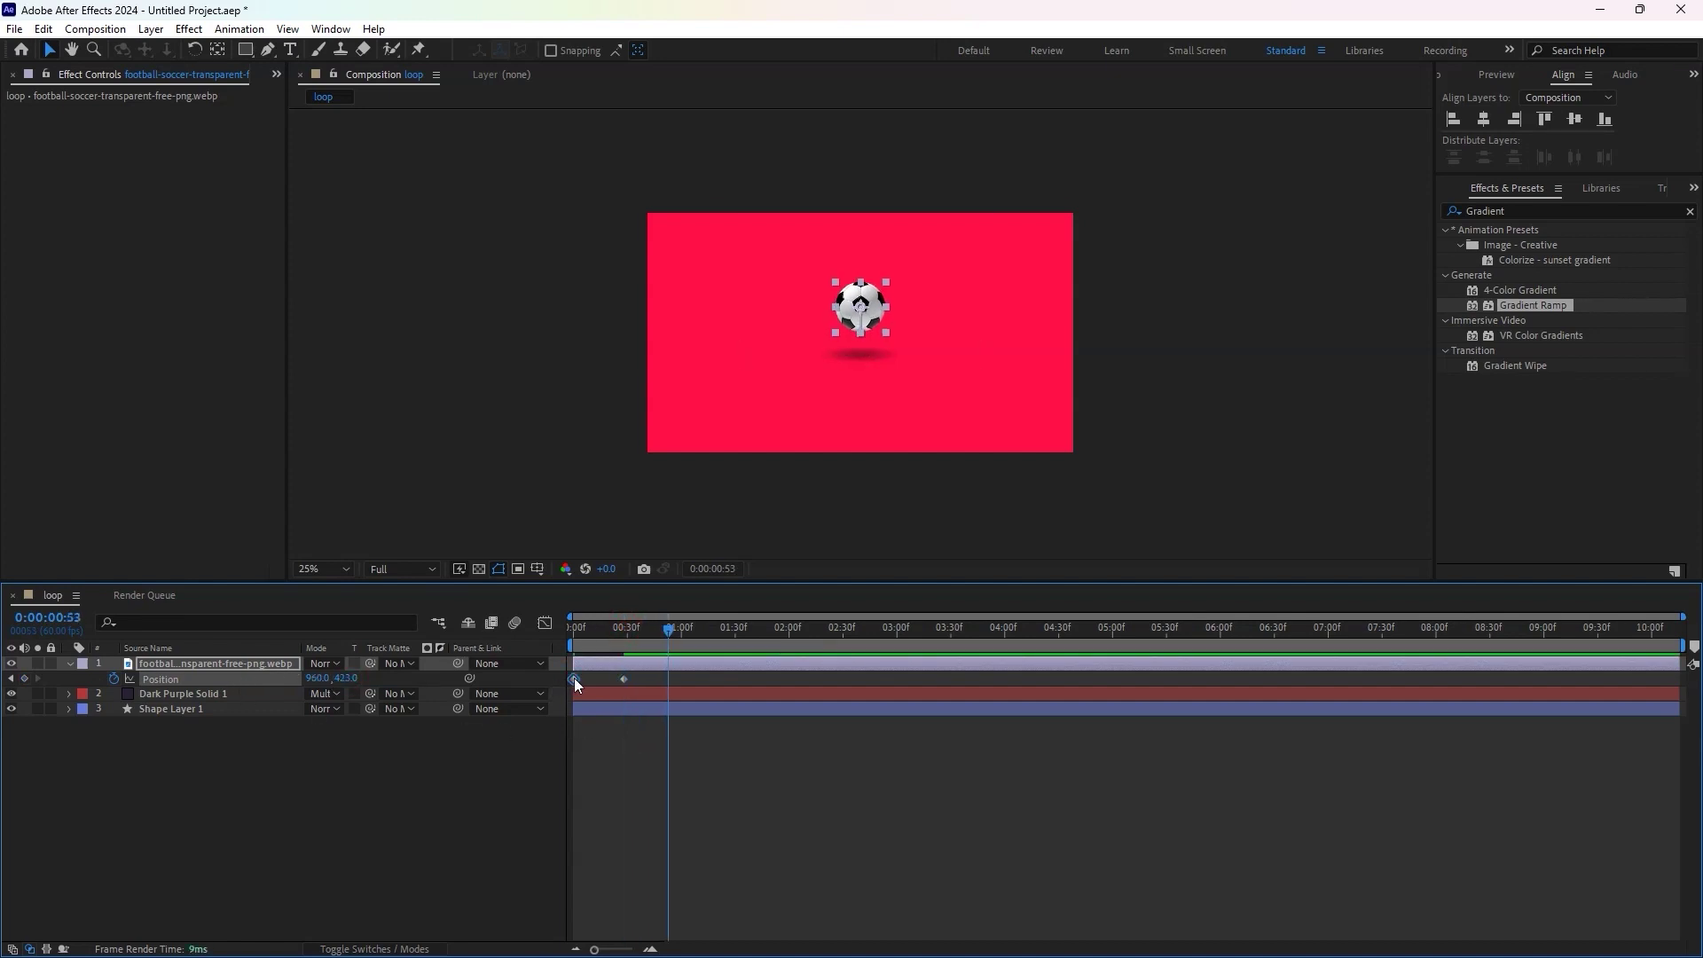
pyautogui.hotkey('ctrl', 'c')
pyautogui.hotkey('ctrl', 'v')
pyautogui.press('Home')
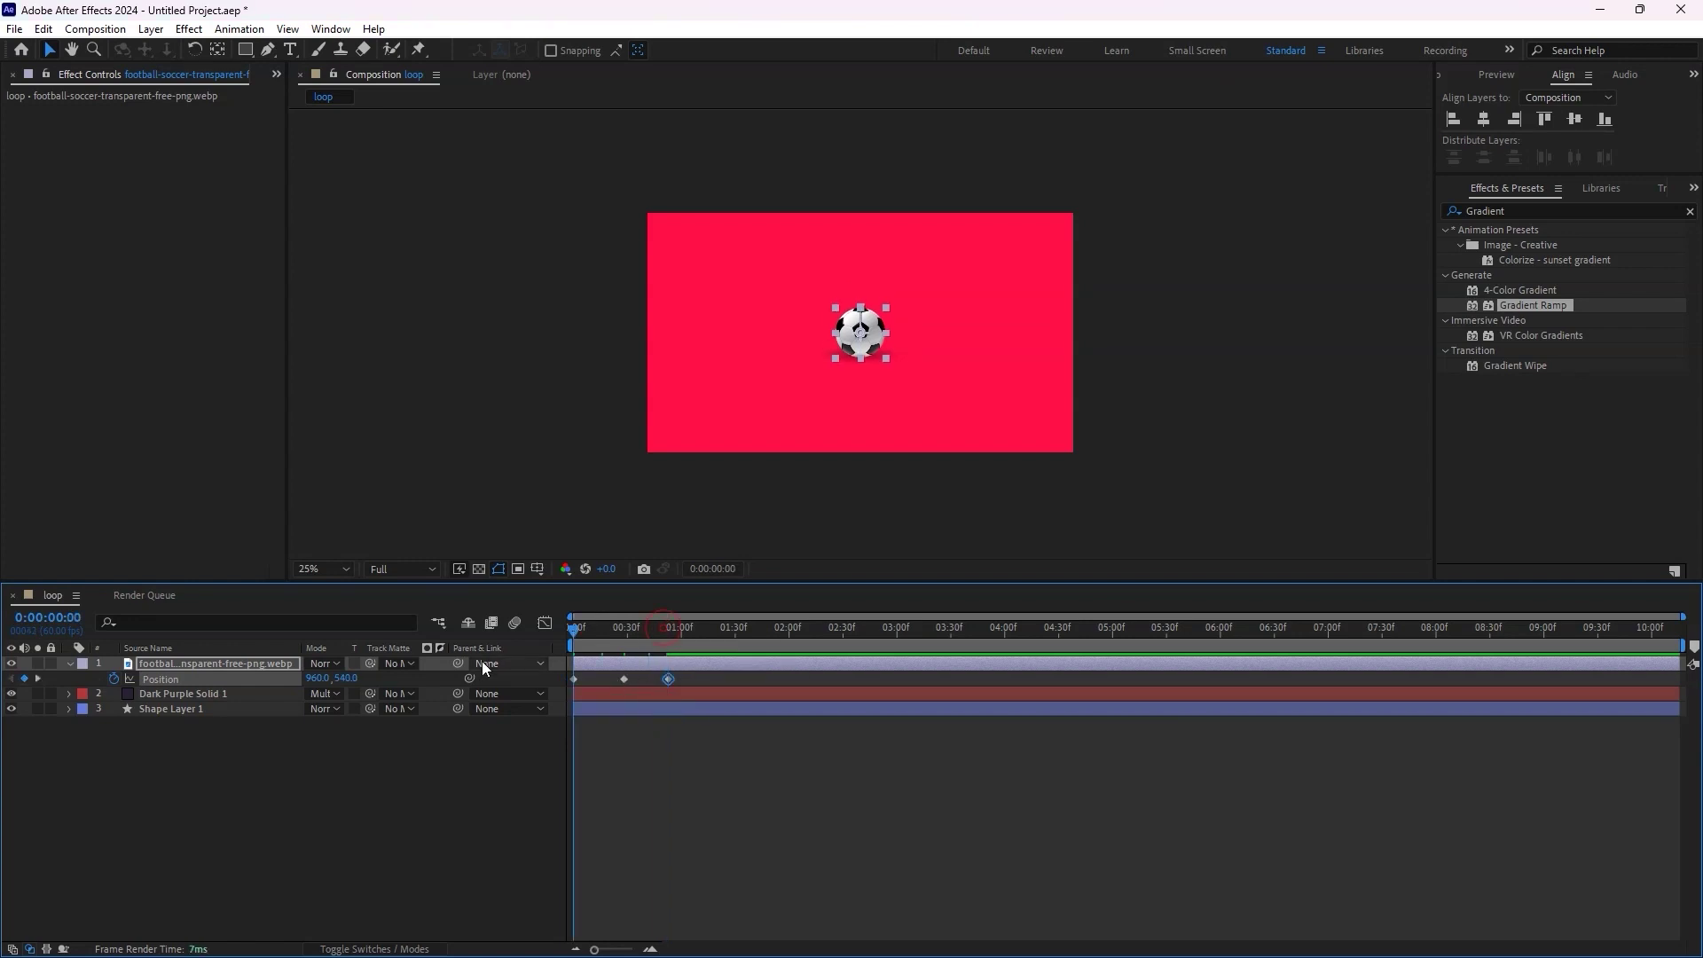
pyautogui.press('space')
pyautogui.press('space')
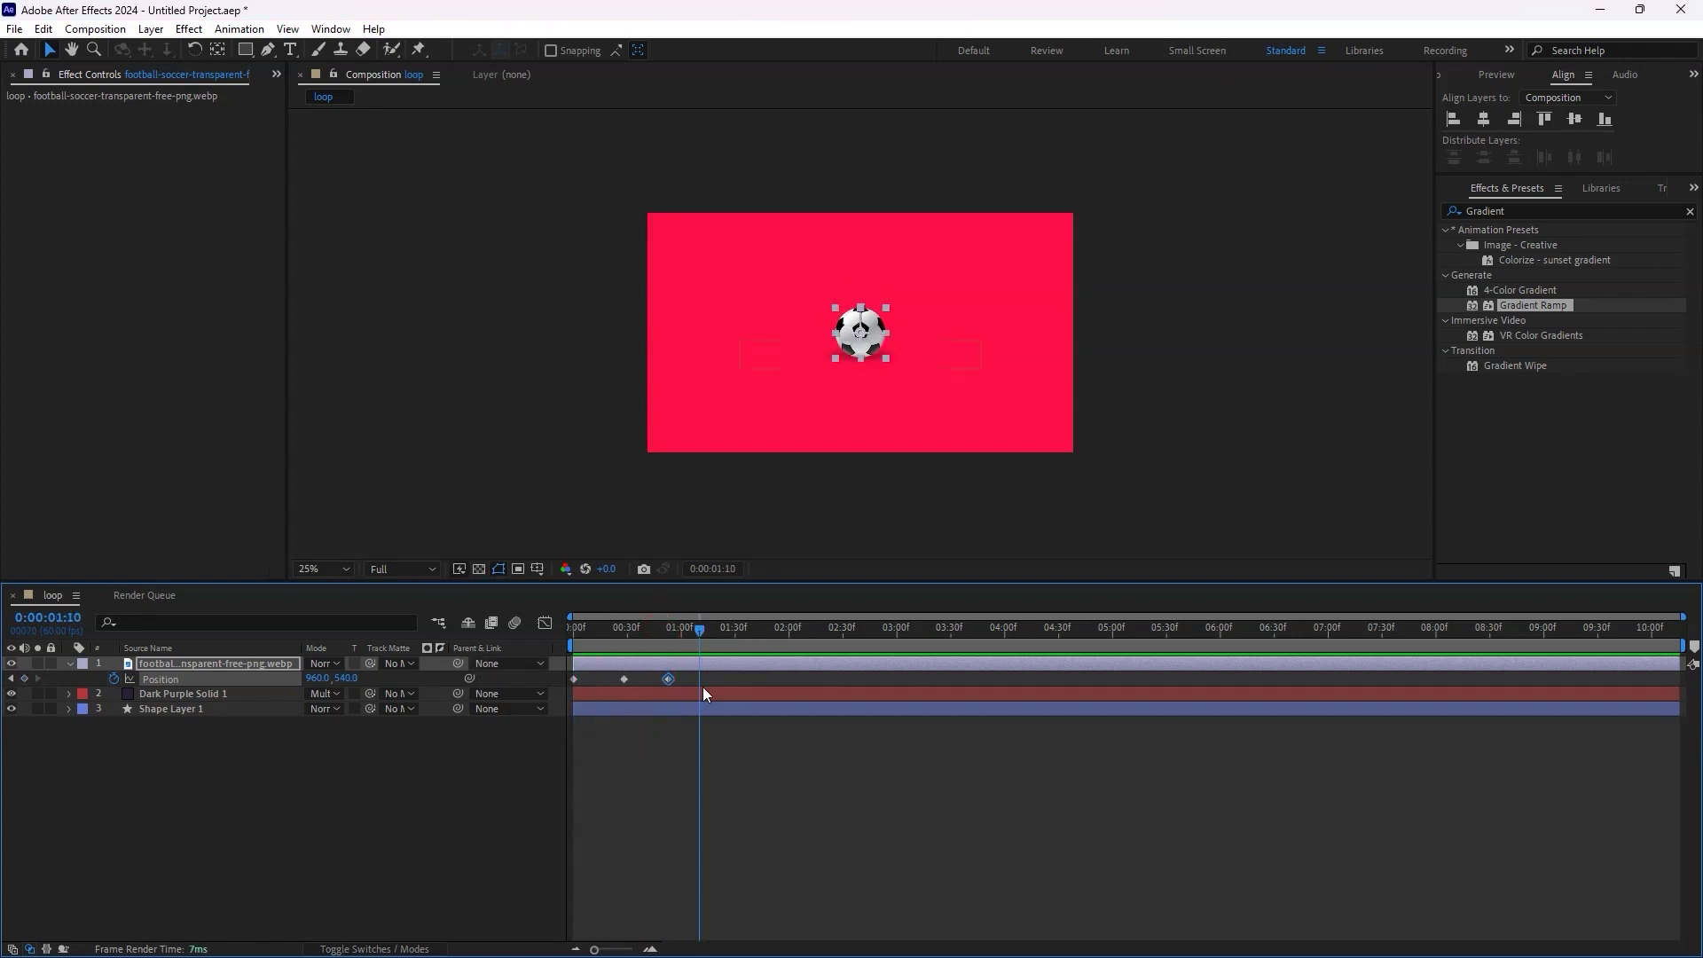
# Apply Easy Ease to the ball's three Position keyframes and preview the smoother bounce
pyautogui.moveTo(702, 687); pyautogui.dragTo(566, 672)
pyautogui.rightClick(670, 677)
pyautogui.moveTo(748, 667)
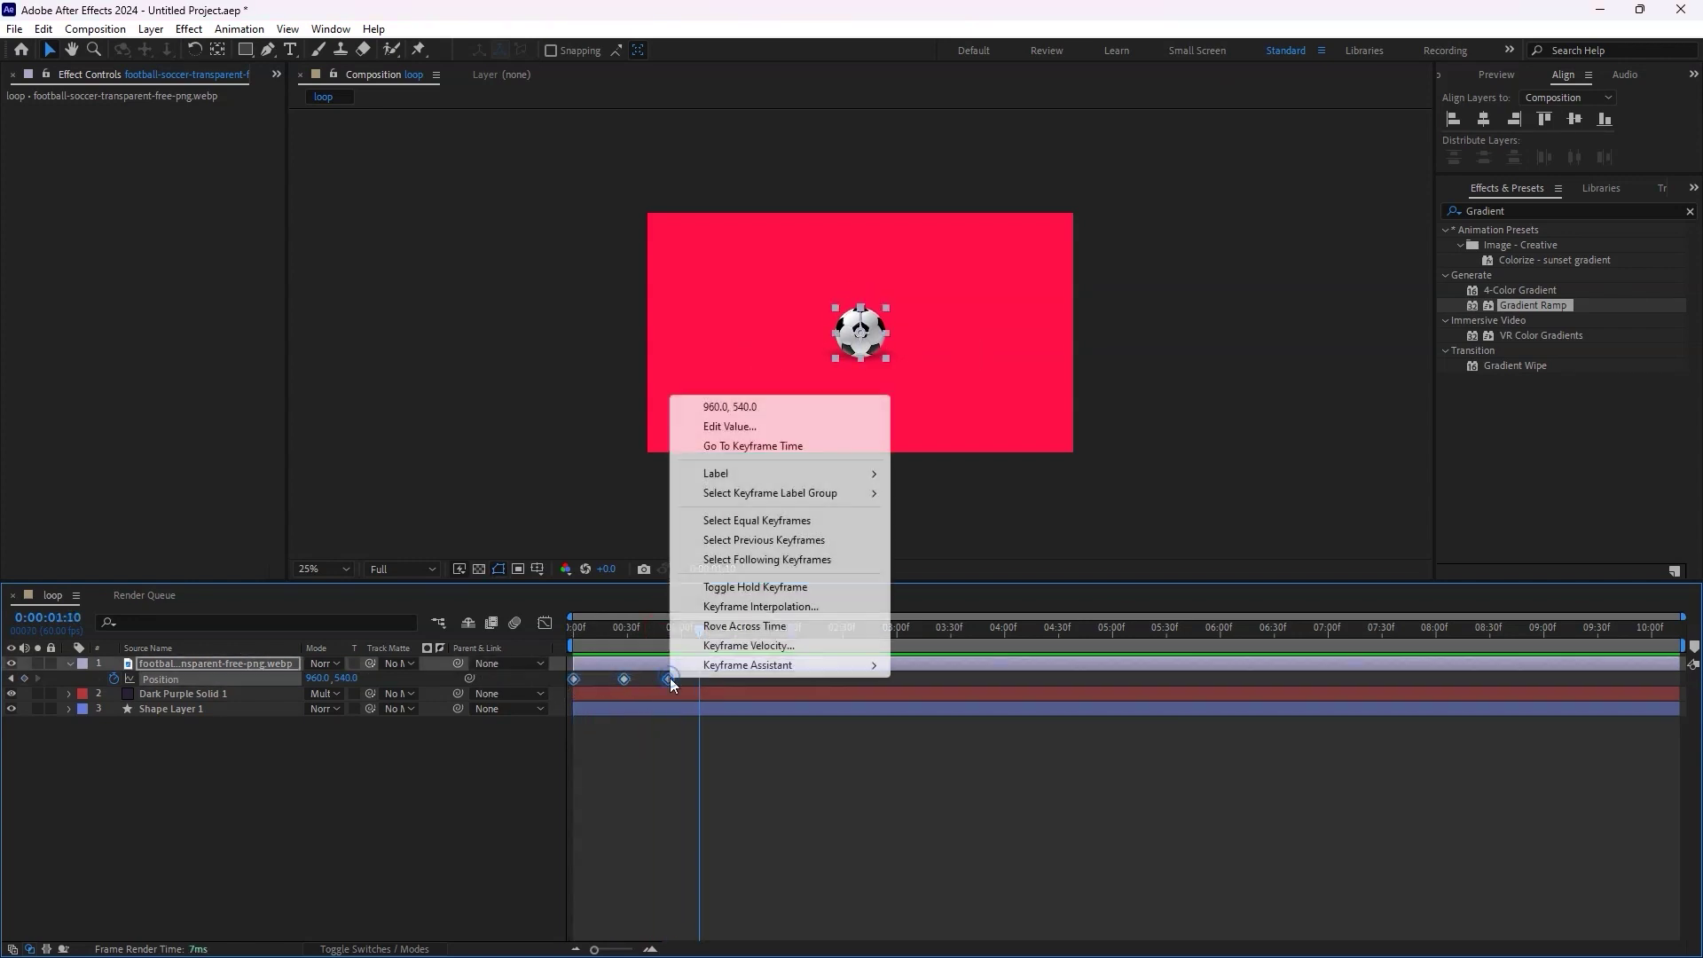
pyautogui.click(951, 726)
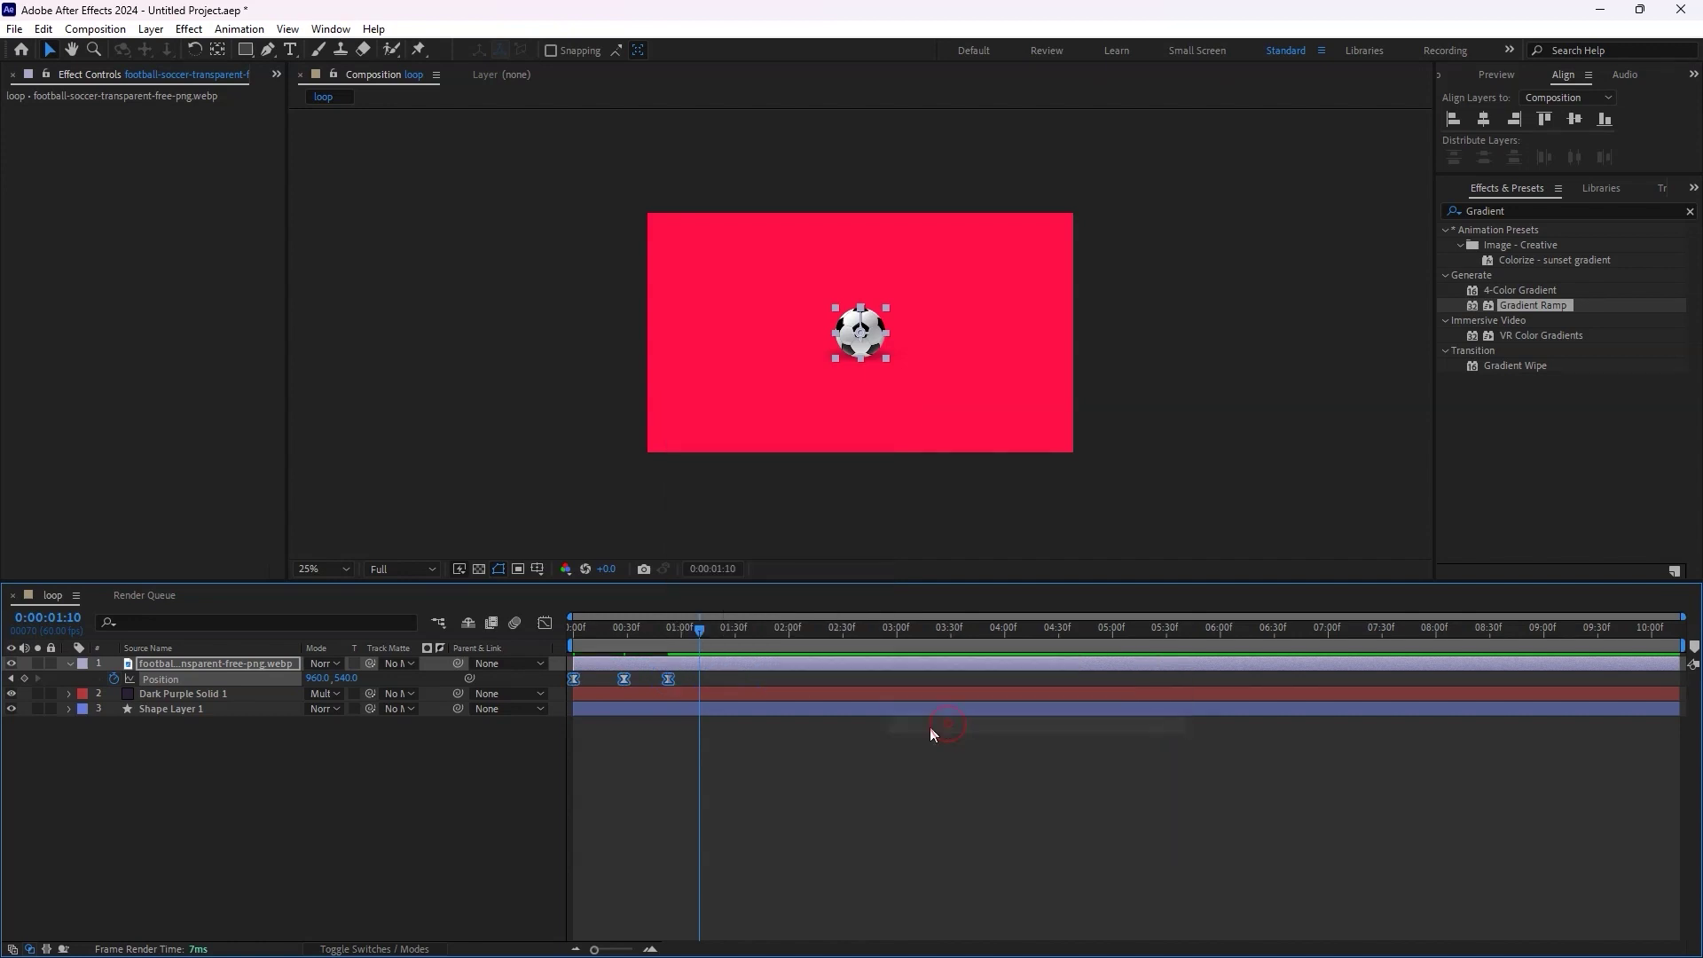
pyautogui.press('space')
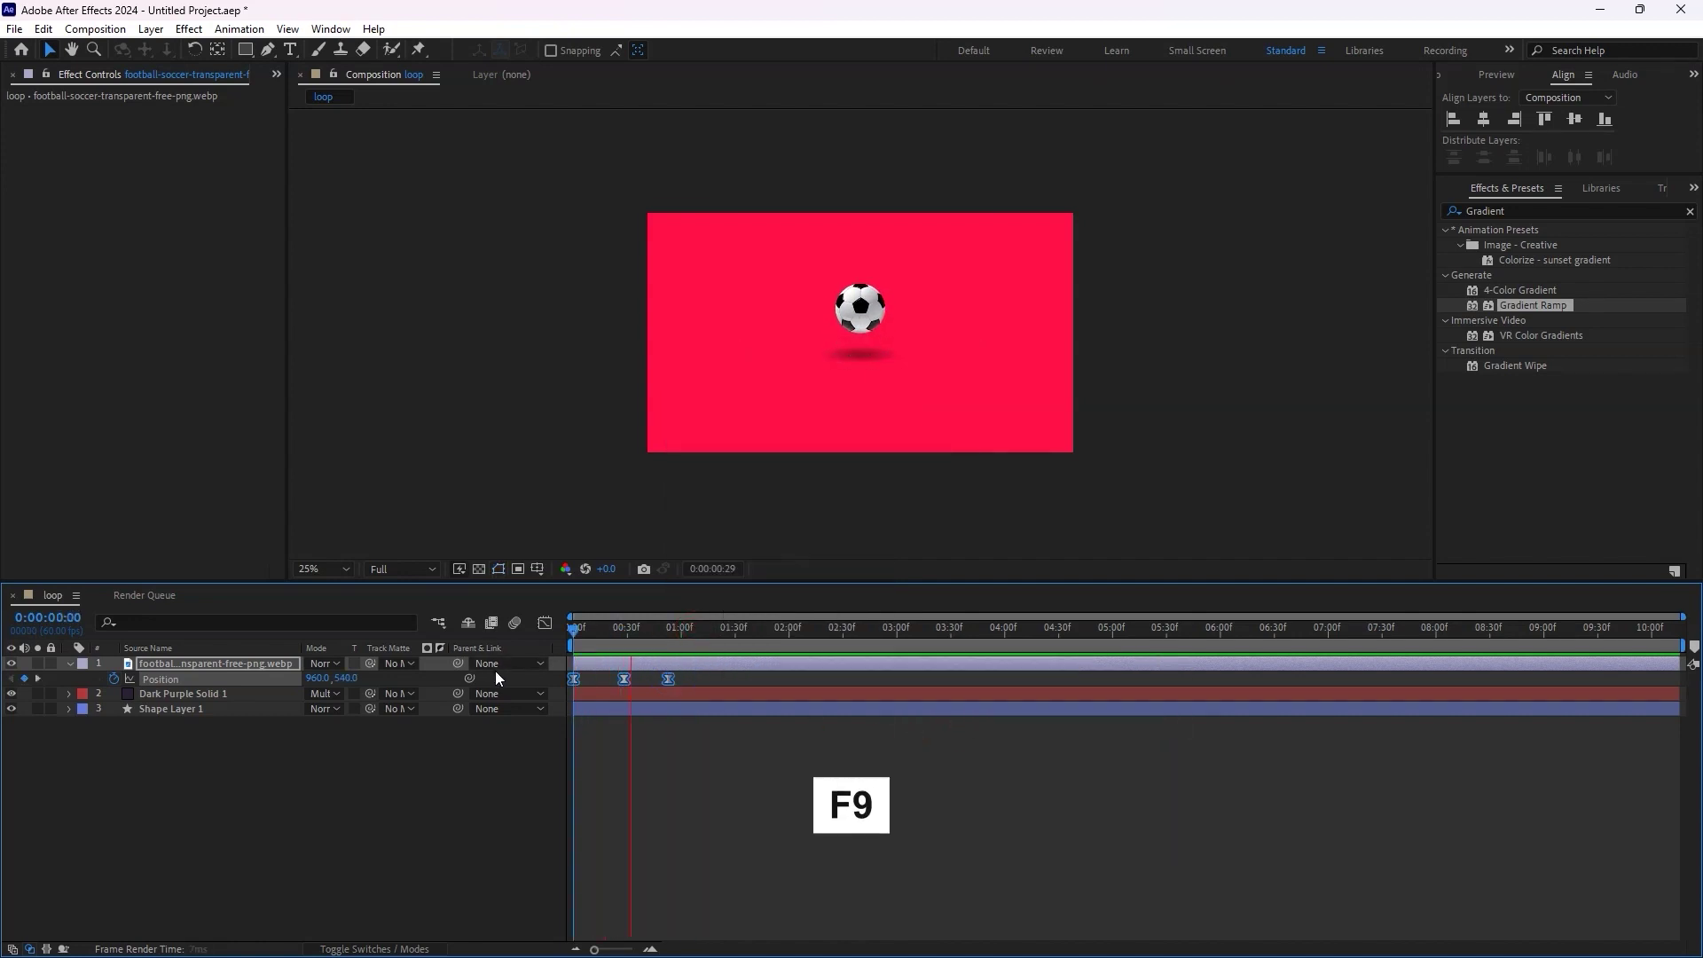
pyautogui.press('space')
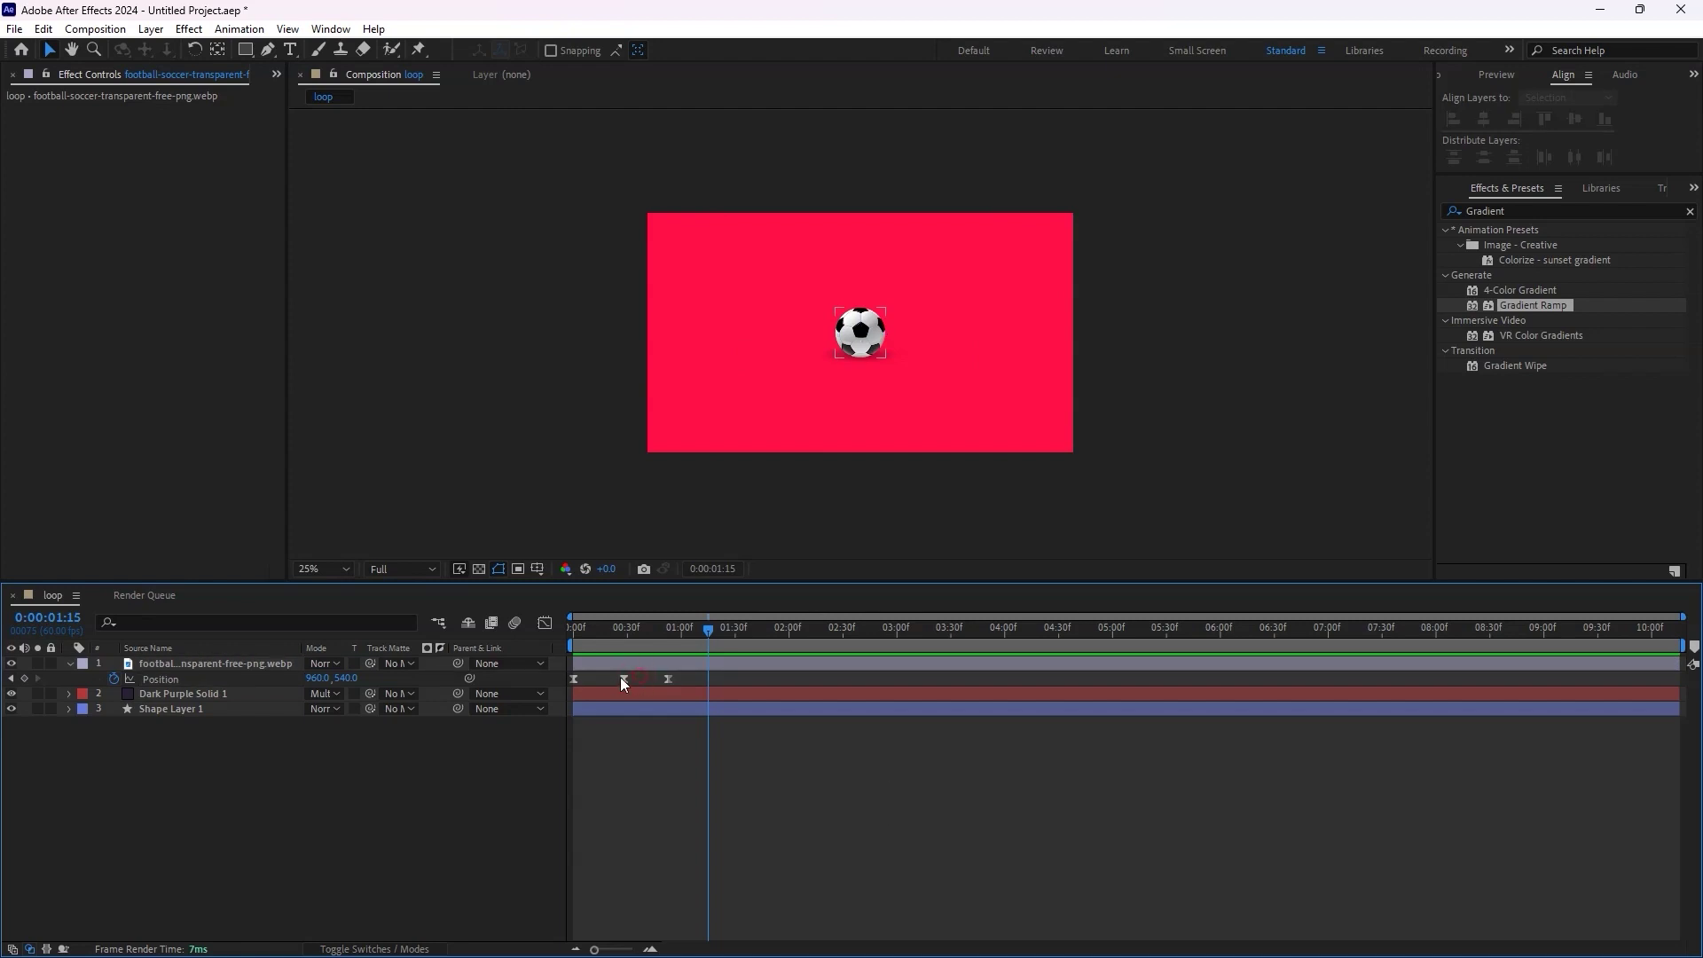
pyautogui.moveTo(646, 673); pyautogui.dragTo(553, 686)
# Sharpen the Position speed curve in the Graph Editor with 100% influence, then preview
pyautogui.click(544, 624)
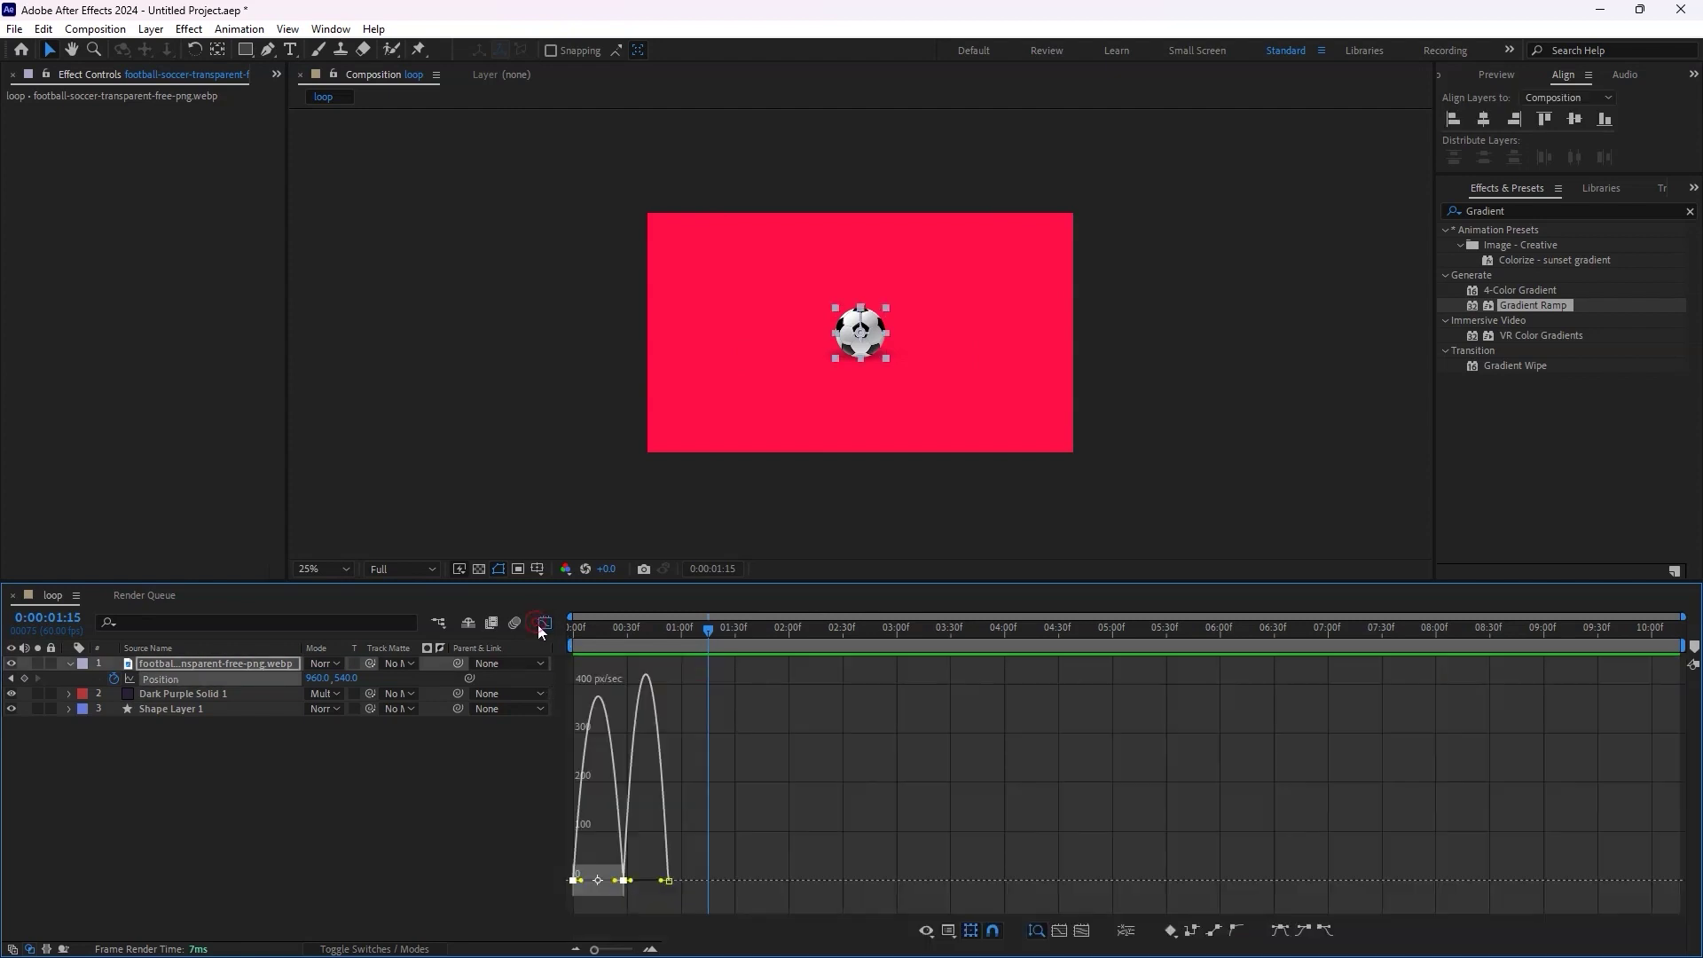
pyautogui.click(617, 884)
pyautogui.moveTo(587, 887)
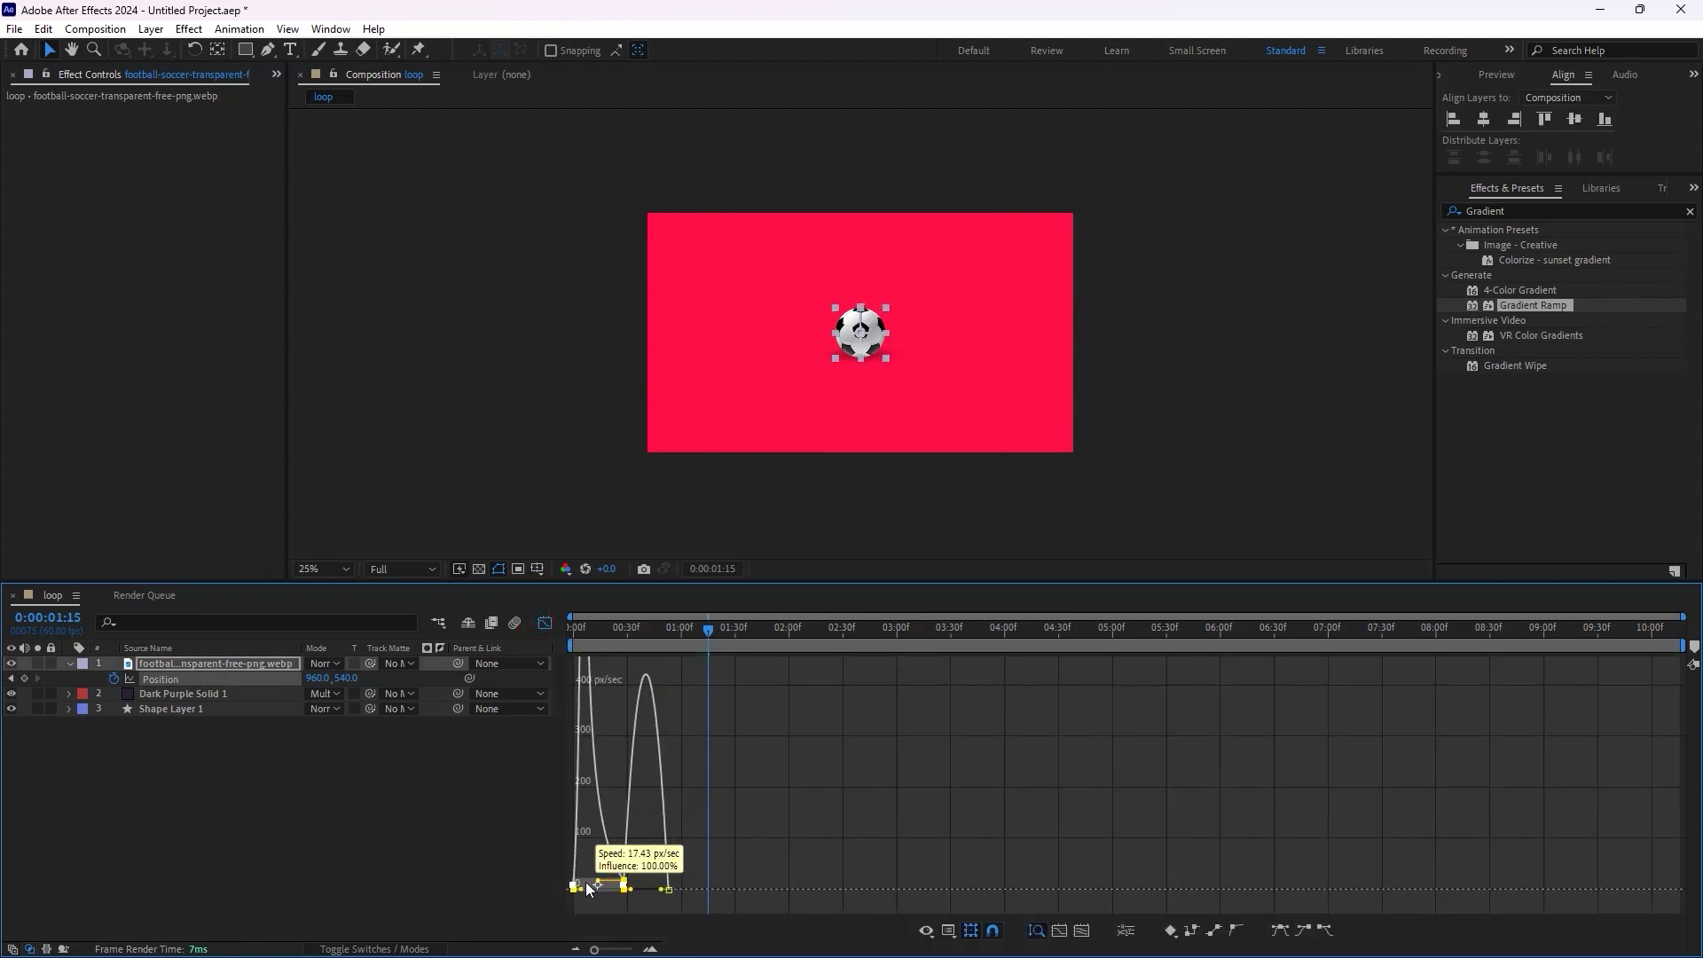
pyautogui.press('F9')
pyautogui.press('Home')
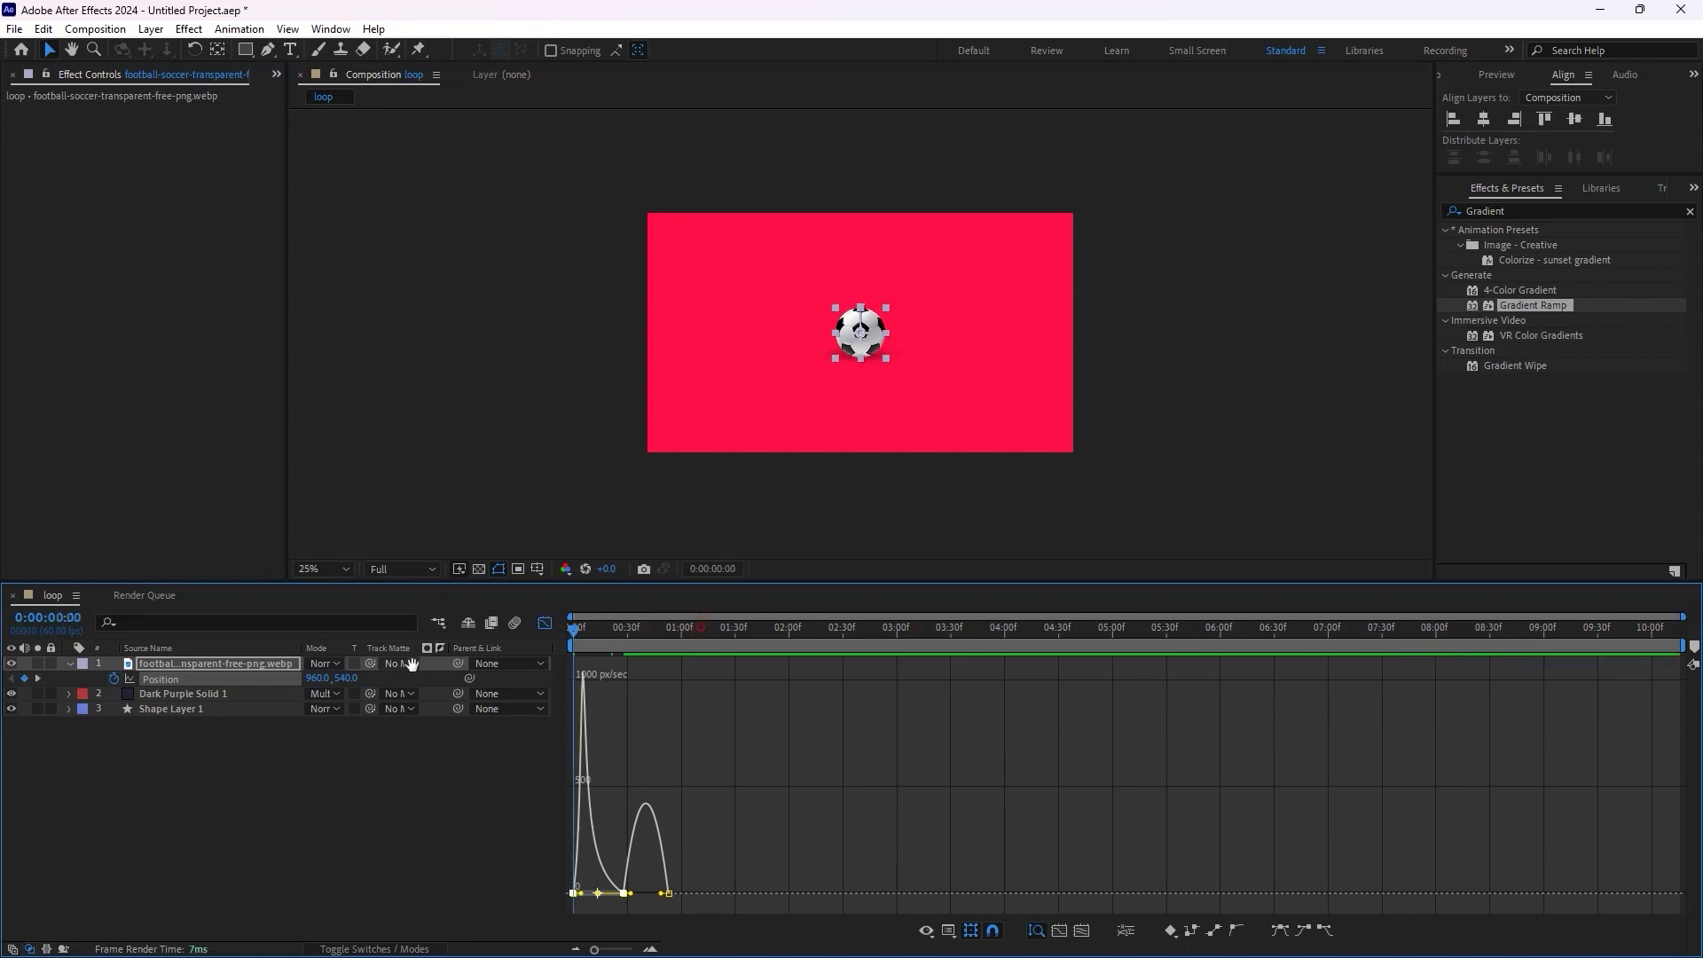
pyautogui.press('space')
pyautogui.press('space')
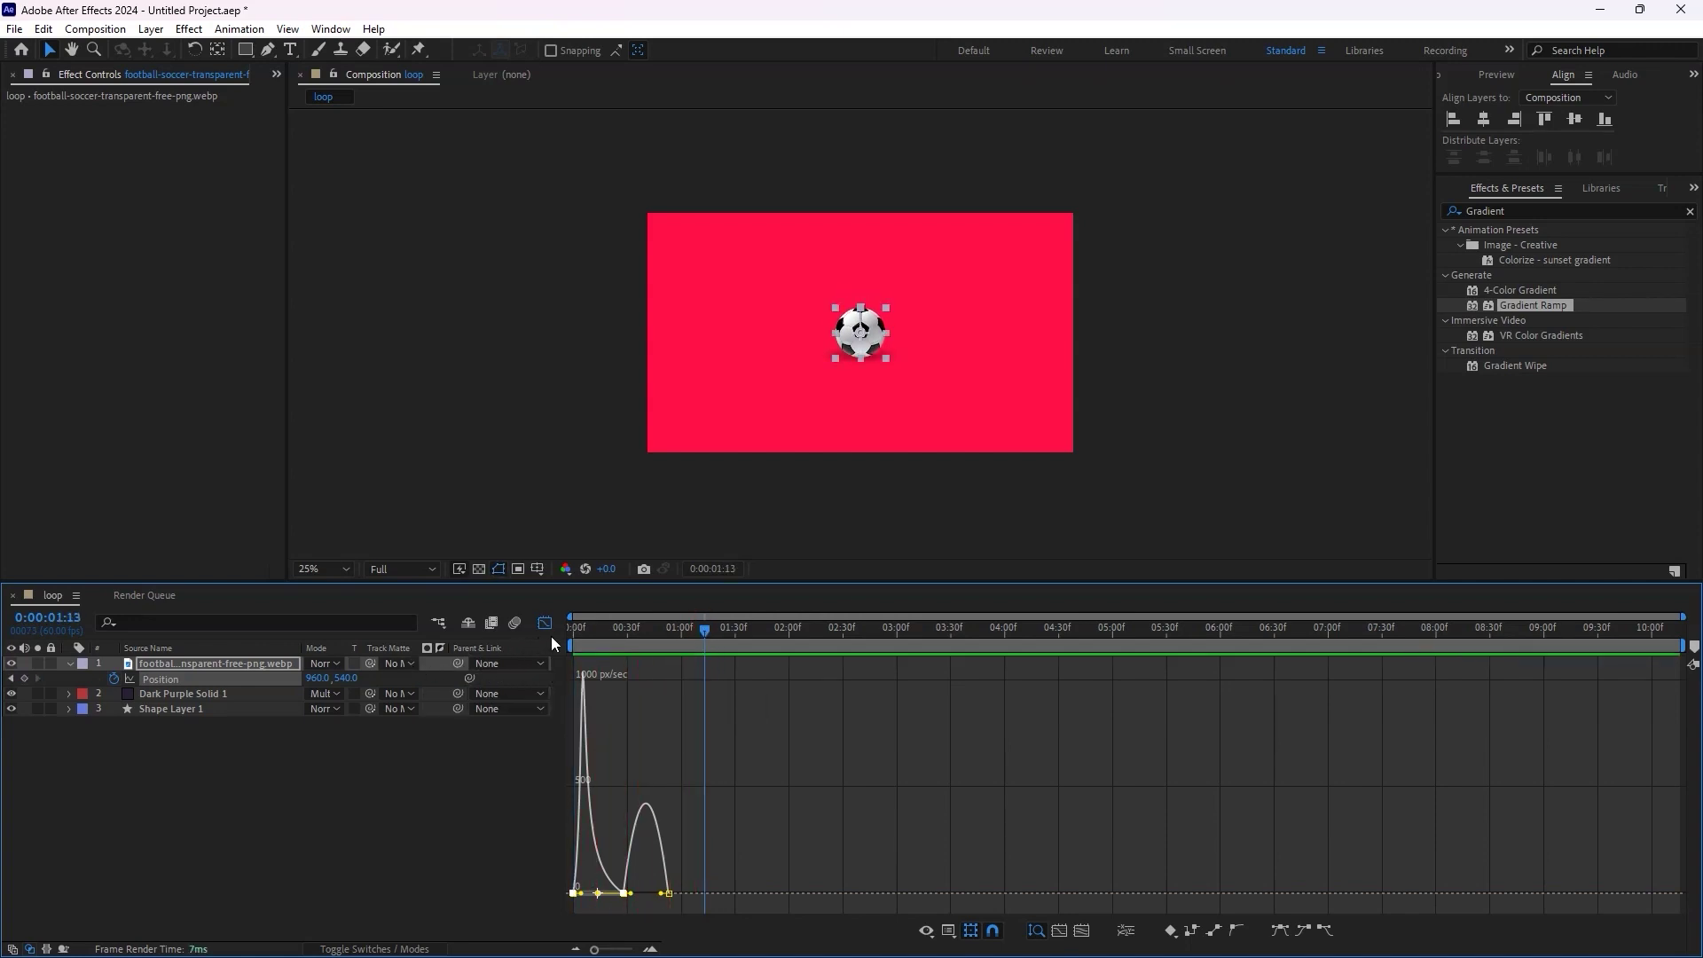
pyautogui.click(547, 625)
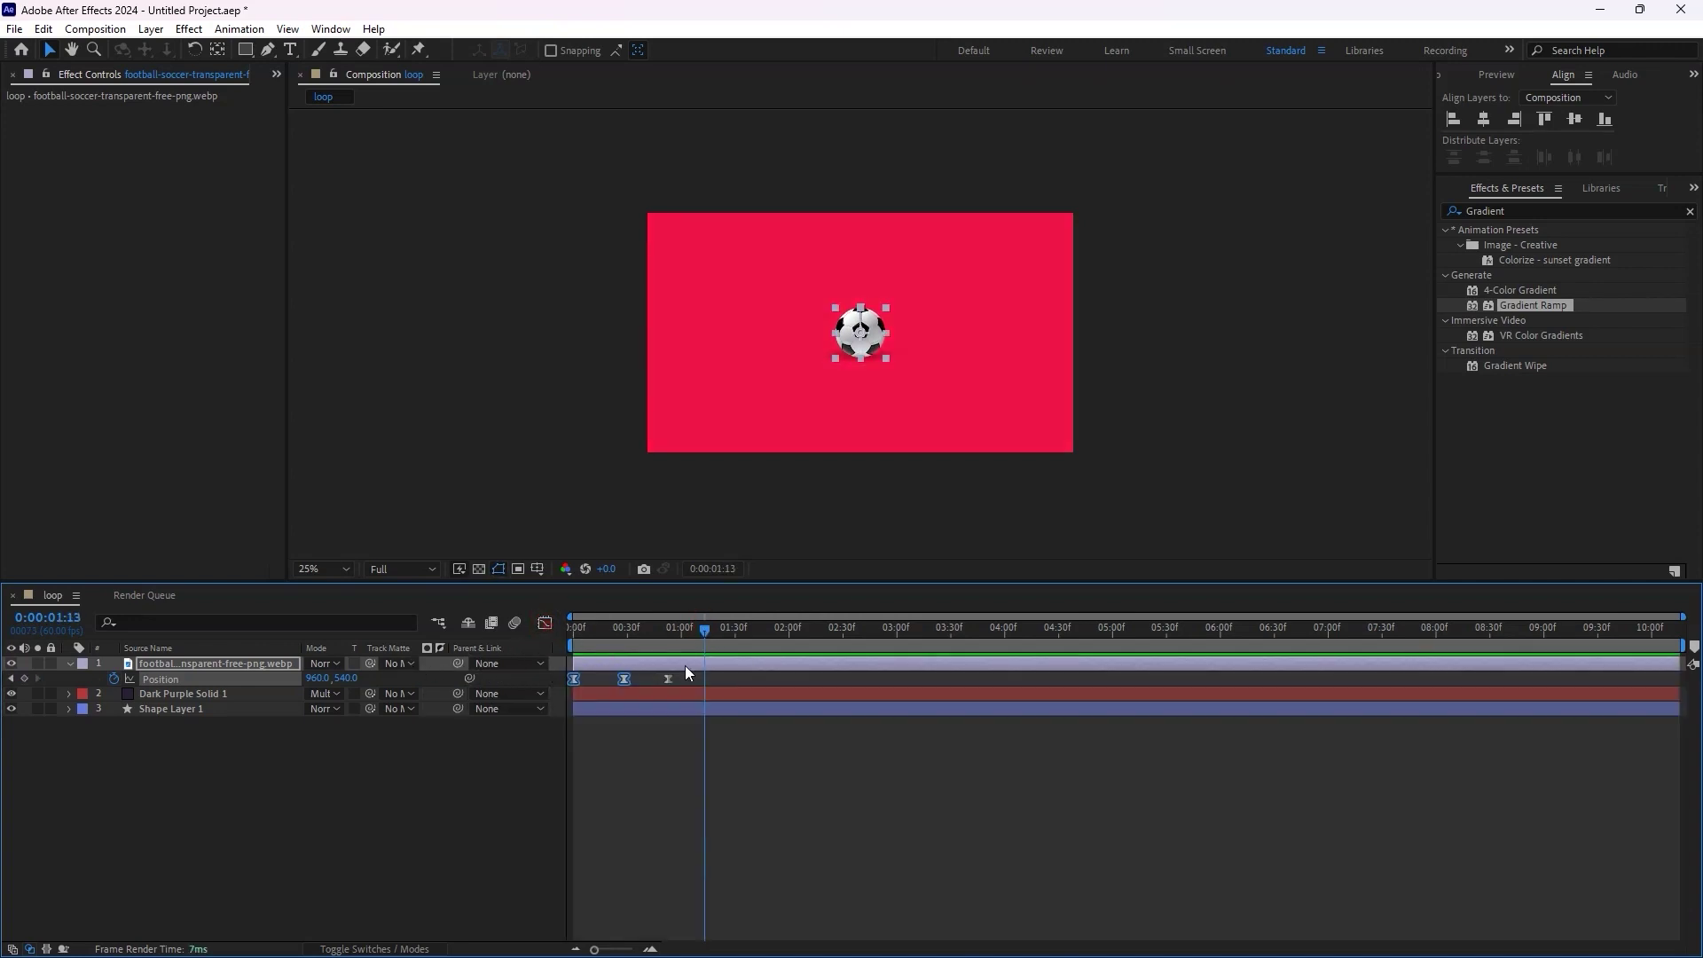
# Reveal the shadow's Opacity and set a 100% keyframe at 0:00
pyautogui.click(684, 693)
pyautogui.click(674, 627)
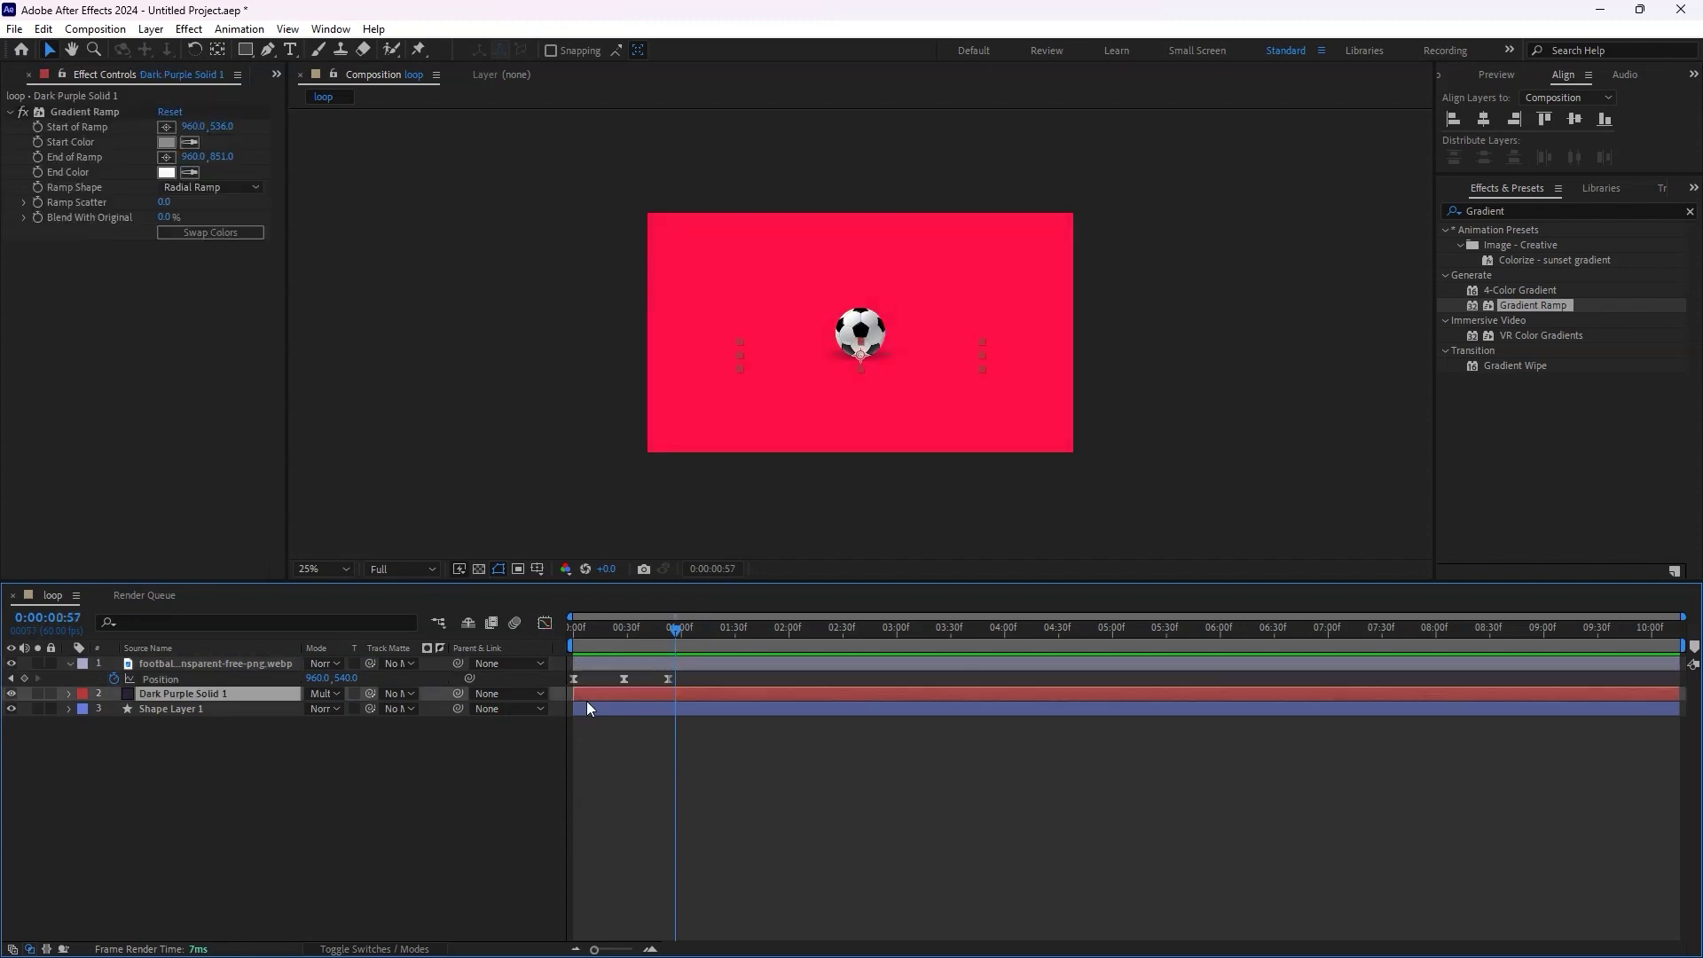
pyautogui.press('t')
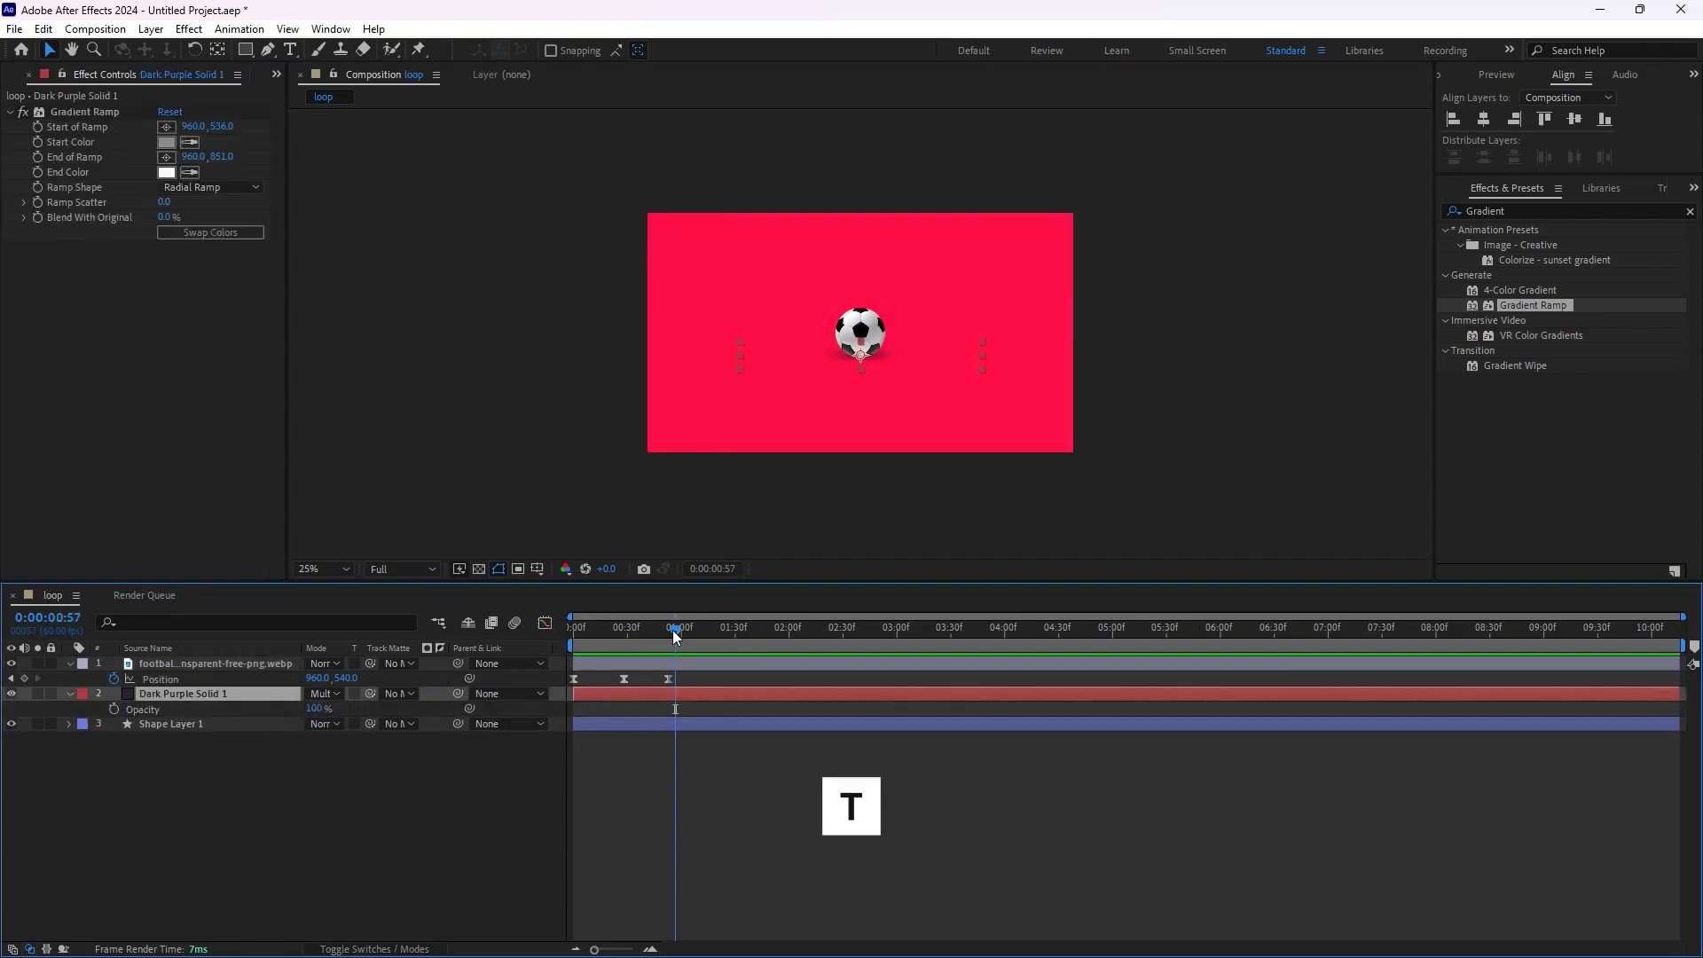
pyautogui.moveTo(675, 627); pyautogui.dragTo(573, 627)
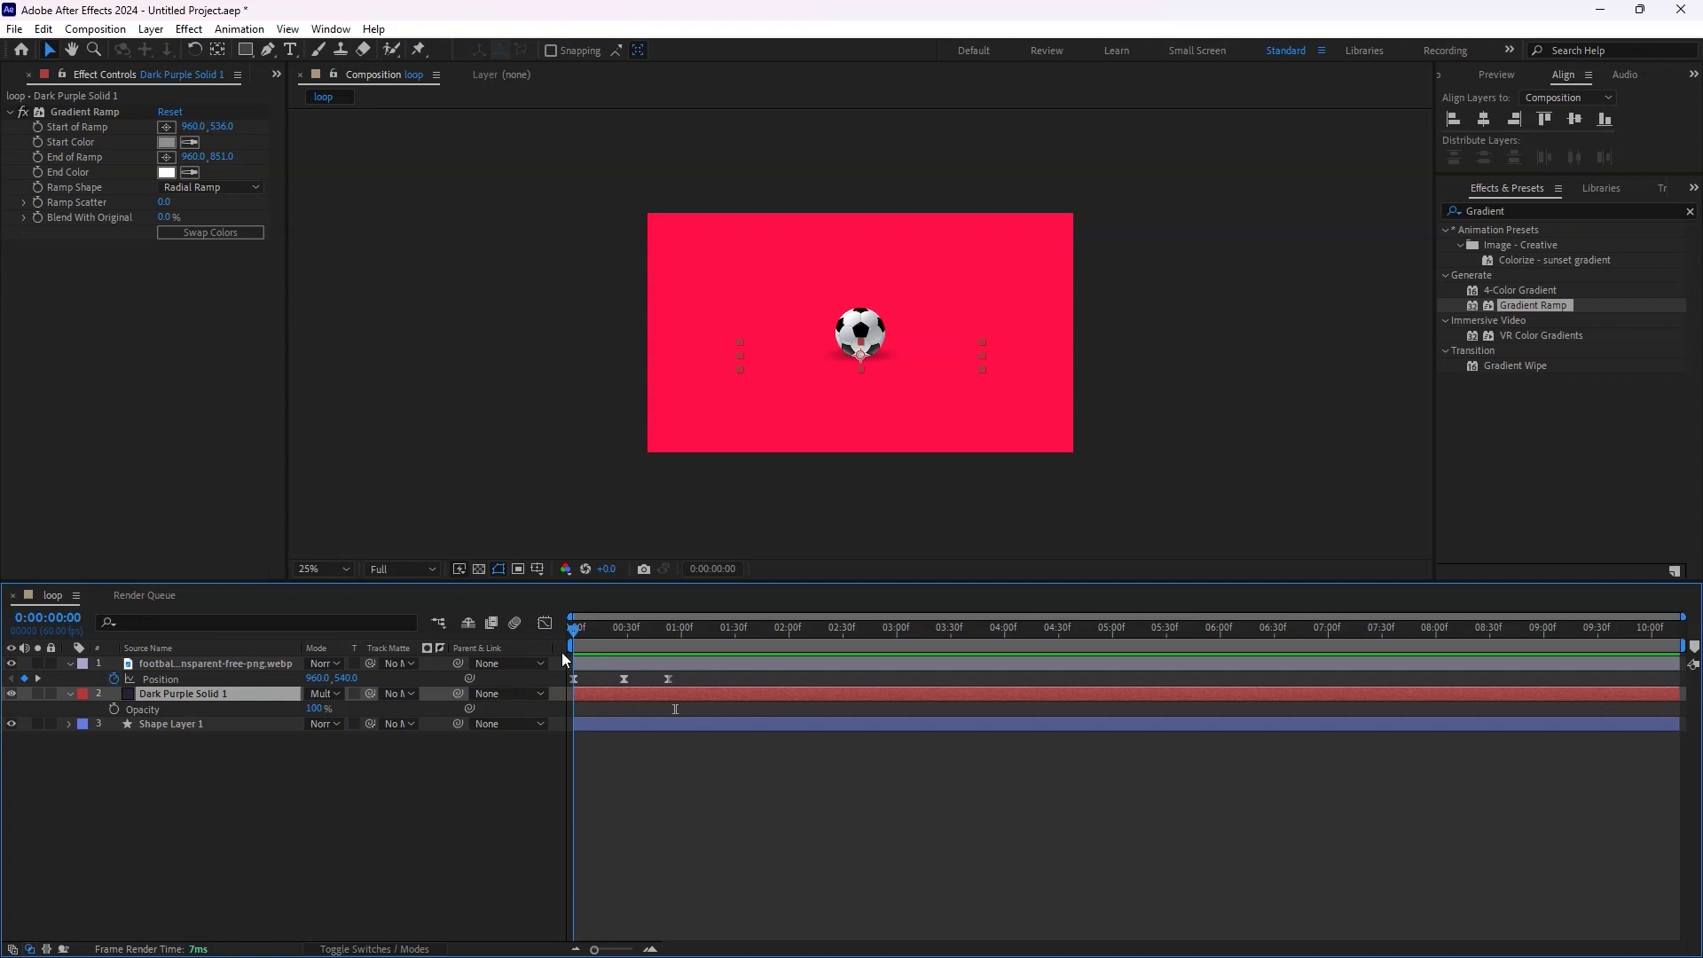
pyautogui.click(114, 710)
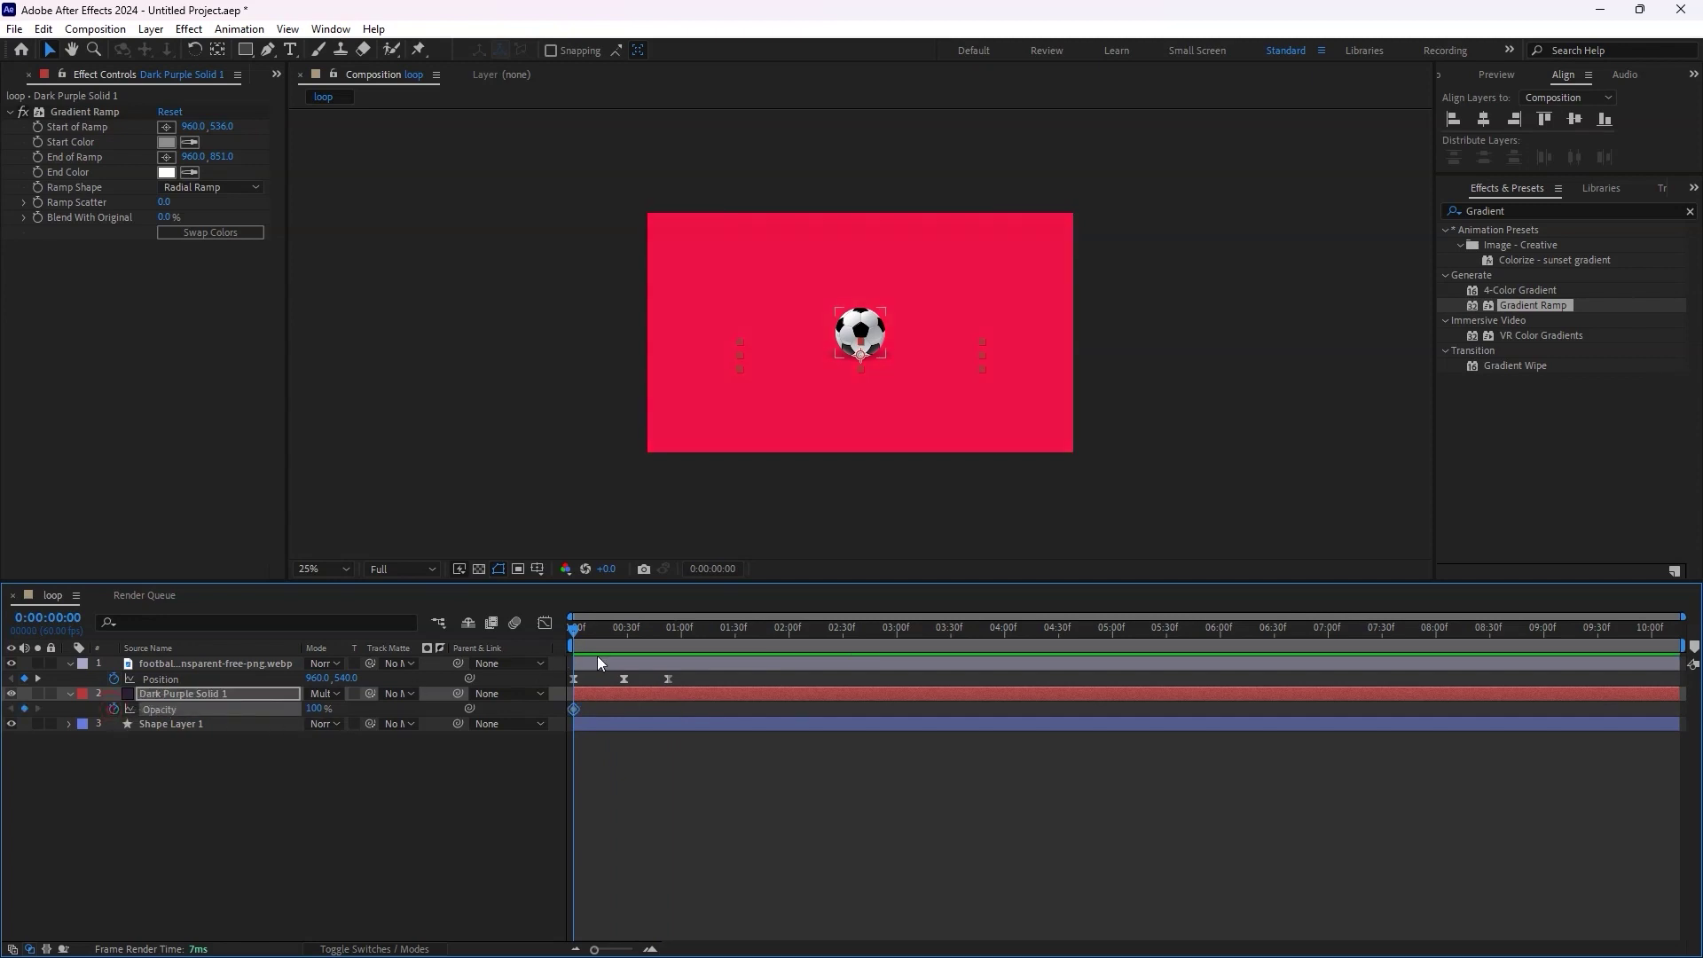
# Key the shadow's Opacity to 0% at frame 28 and 100% at frame 53
pyautogui.moveTo(574, 626); pyautogui.dragTo(622, 626)
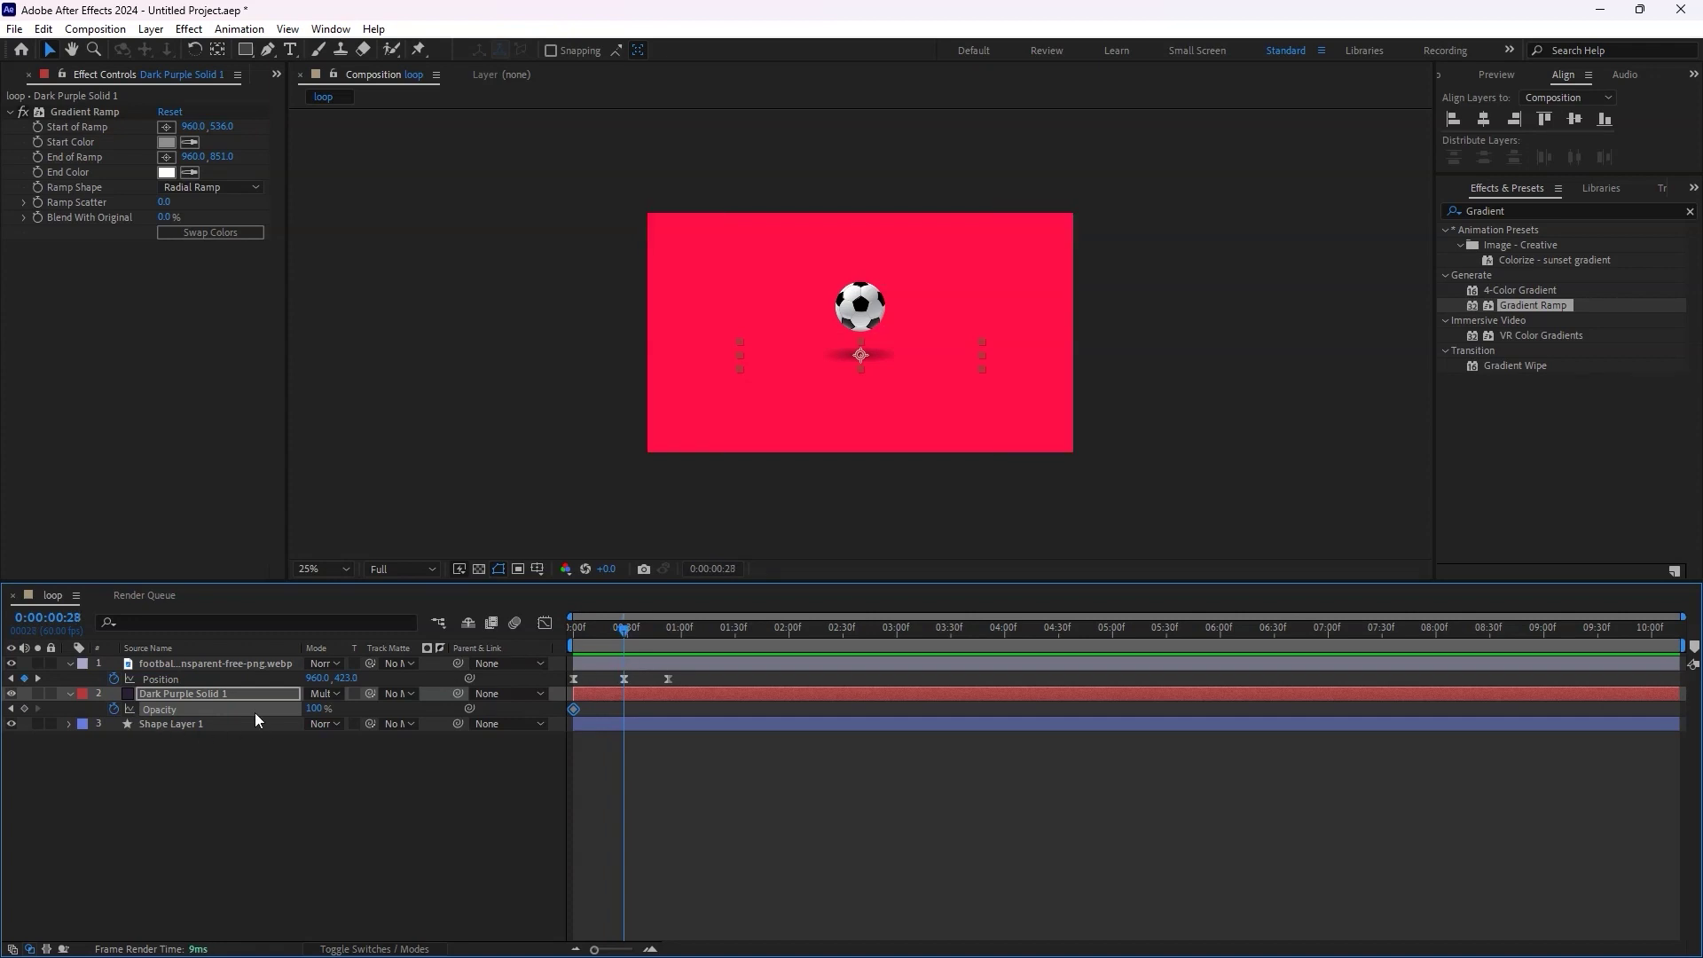
pyautogui.write('0')
pyautogui.press('Return')
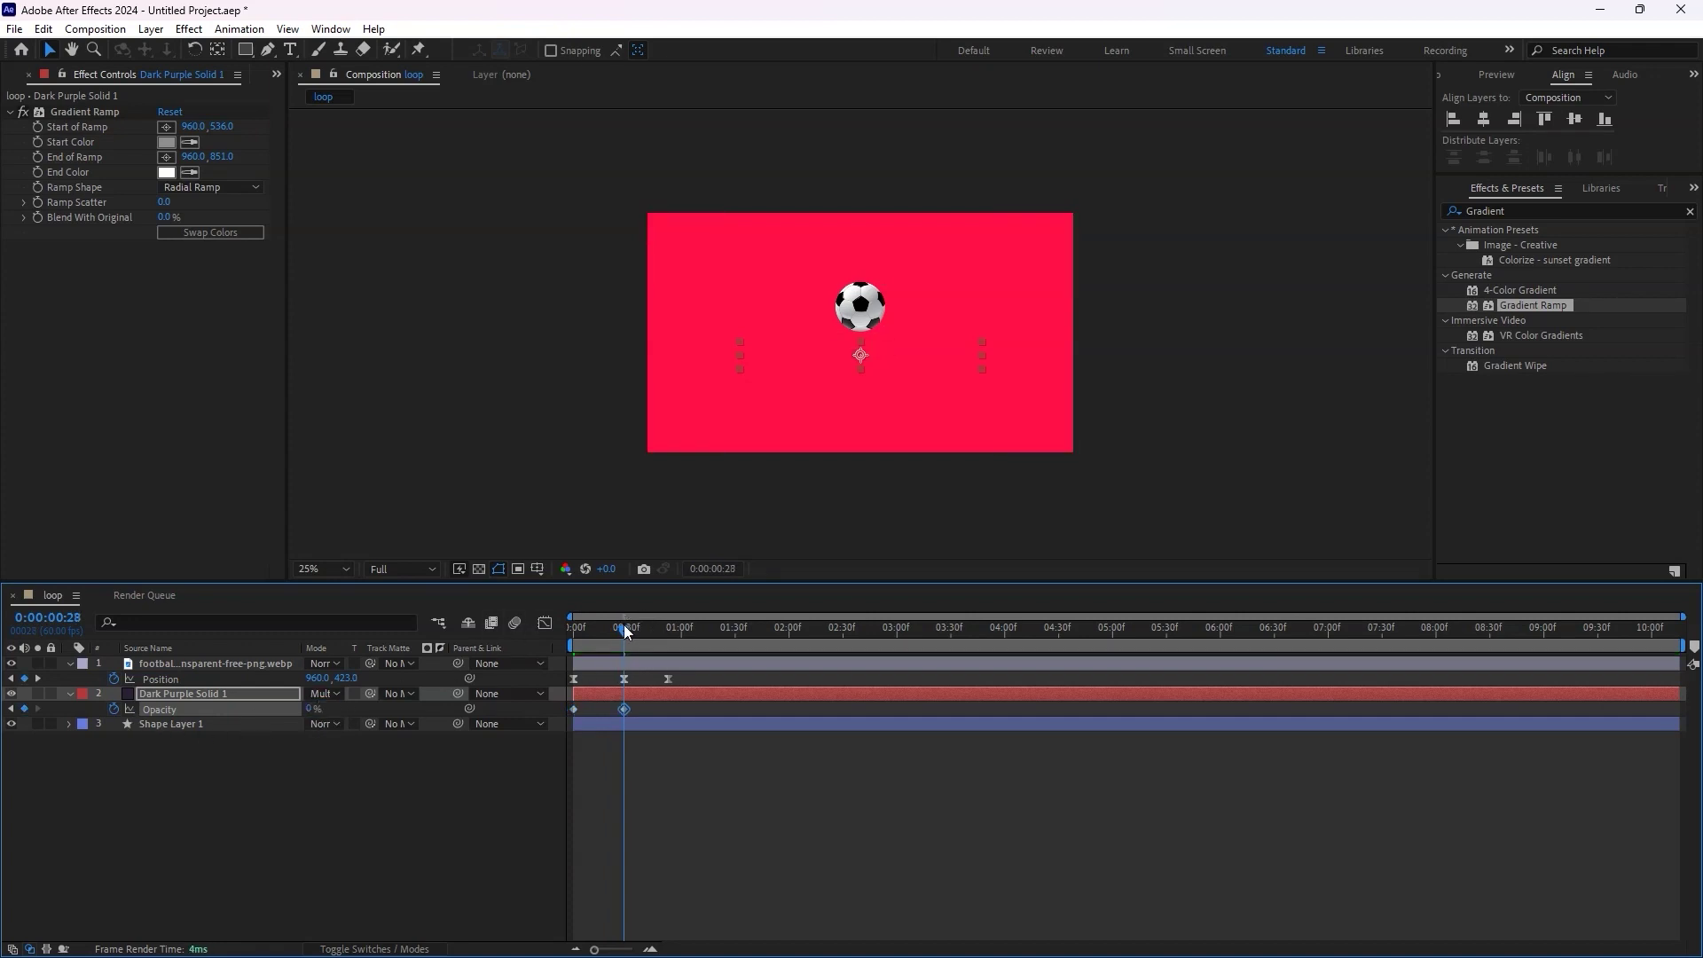
pyautogui.moveTo(625, 627); pyautogui.dragTo(668, 650)
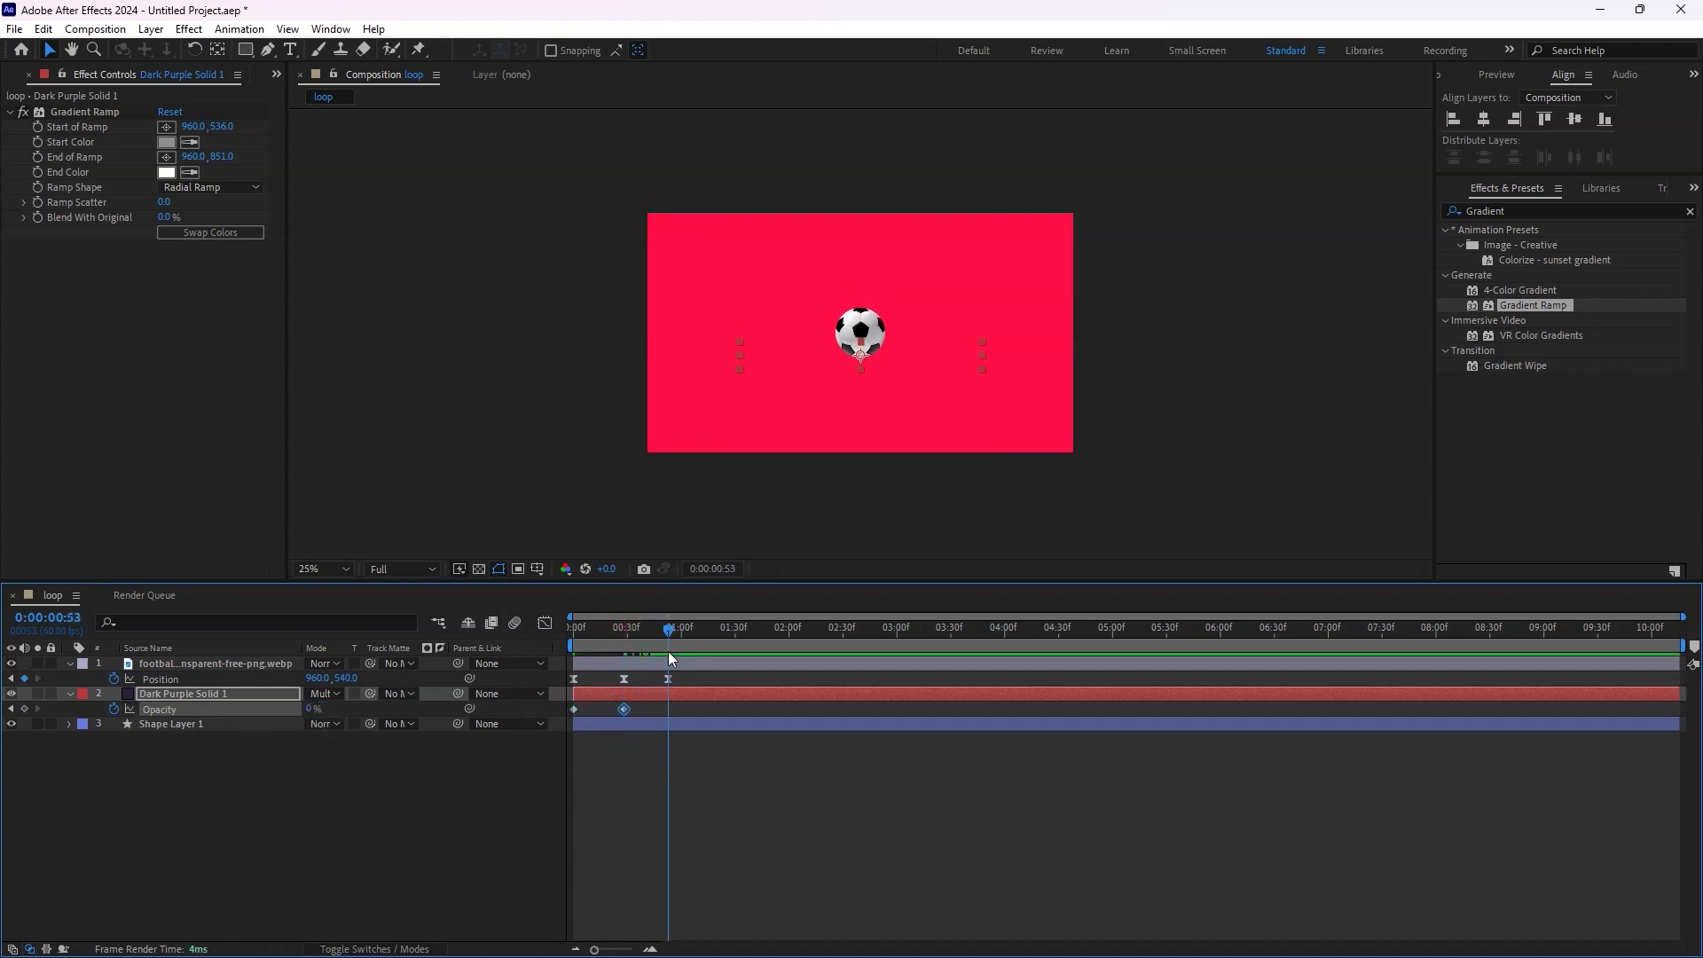
pyautogui.click(313, 708)
pyautogui.write('100')
pyautogui.press('Return')
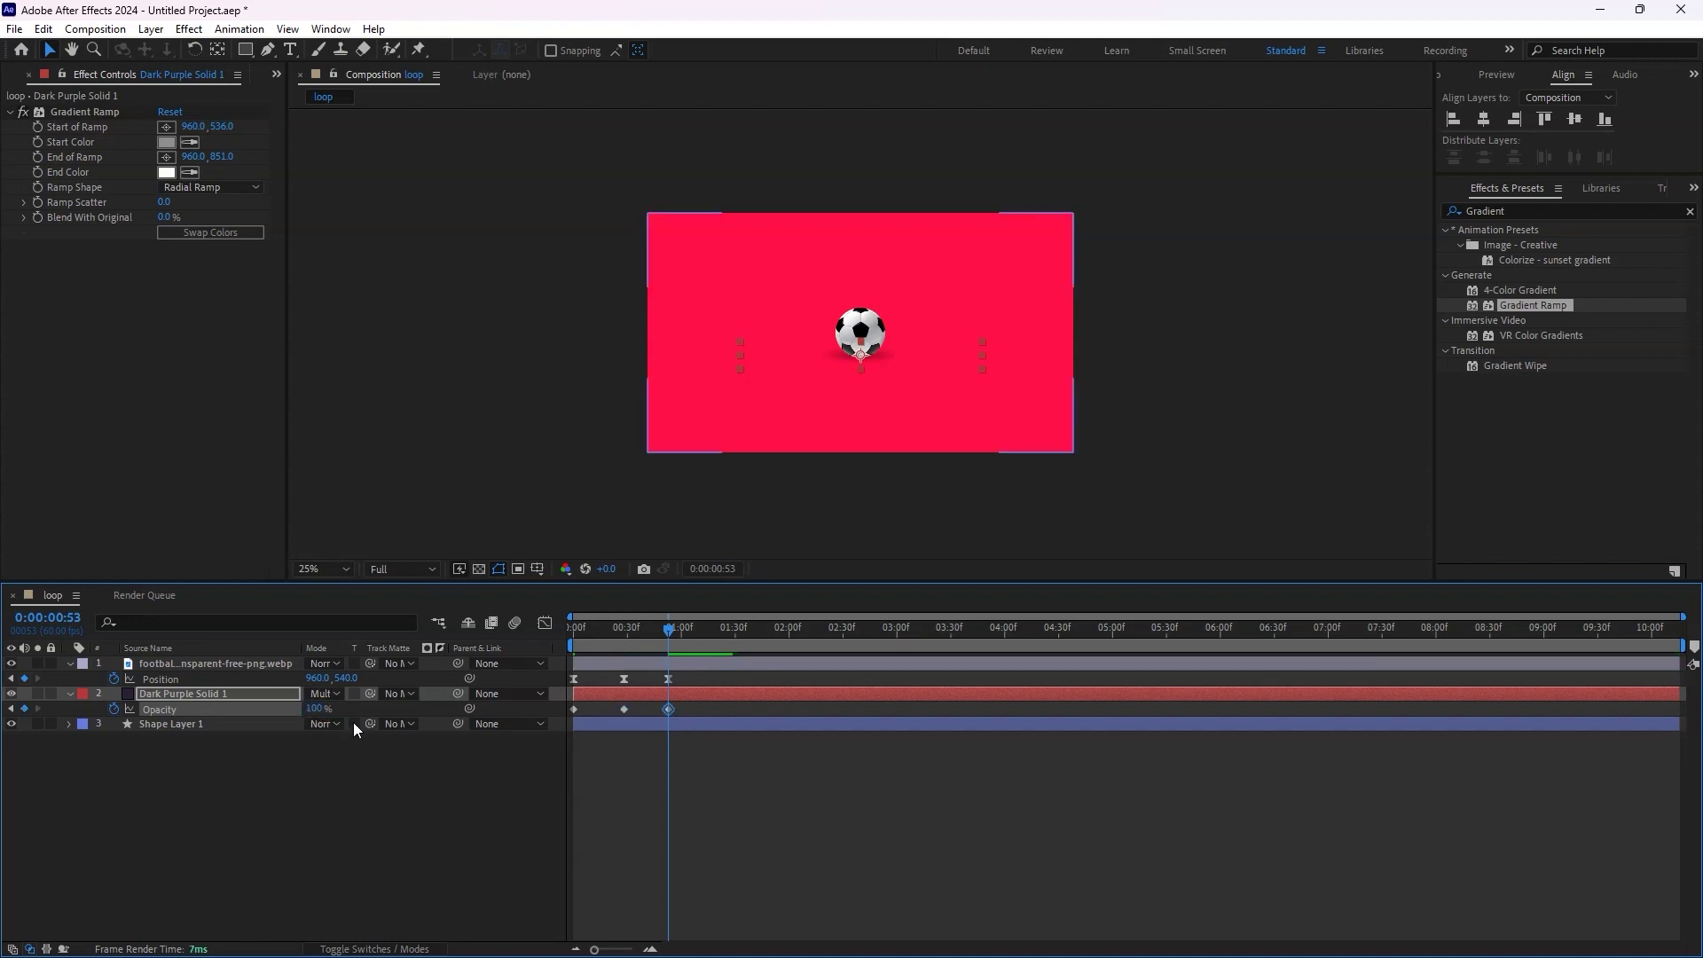
pyautogui.moveTo(673, 631); pyautogui.dragTo(447, 664)
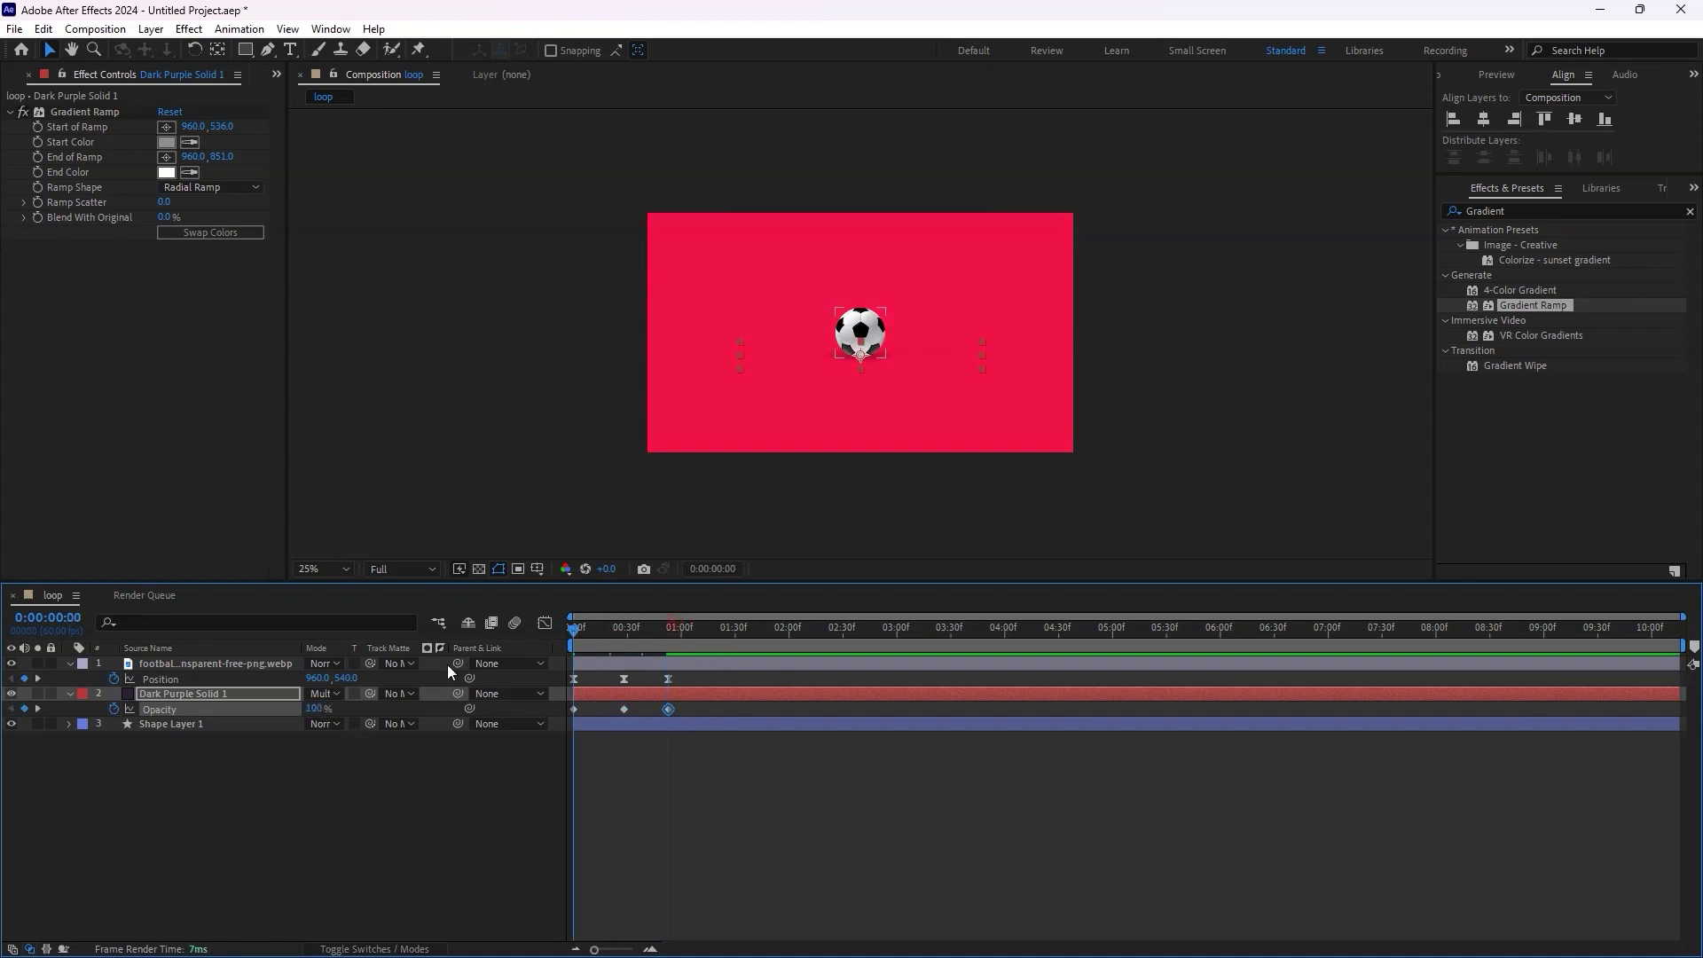
# Preview, then apply Easy Ease to the shadow's three Opacity keyframes
pyautogui.press('space')
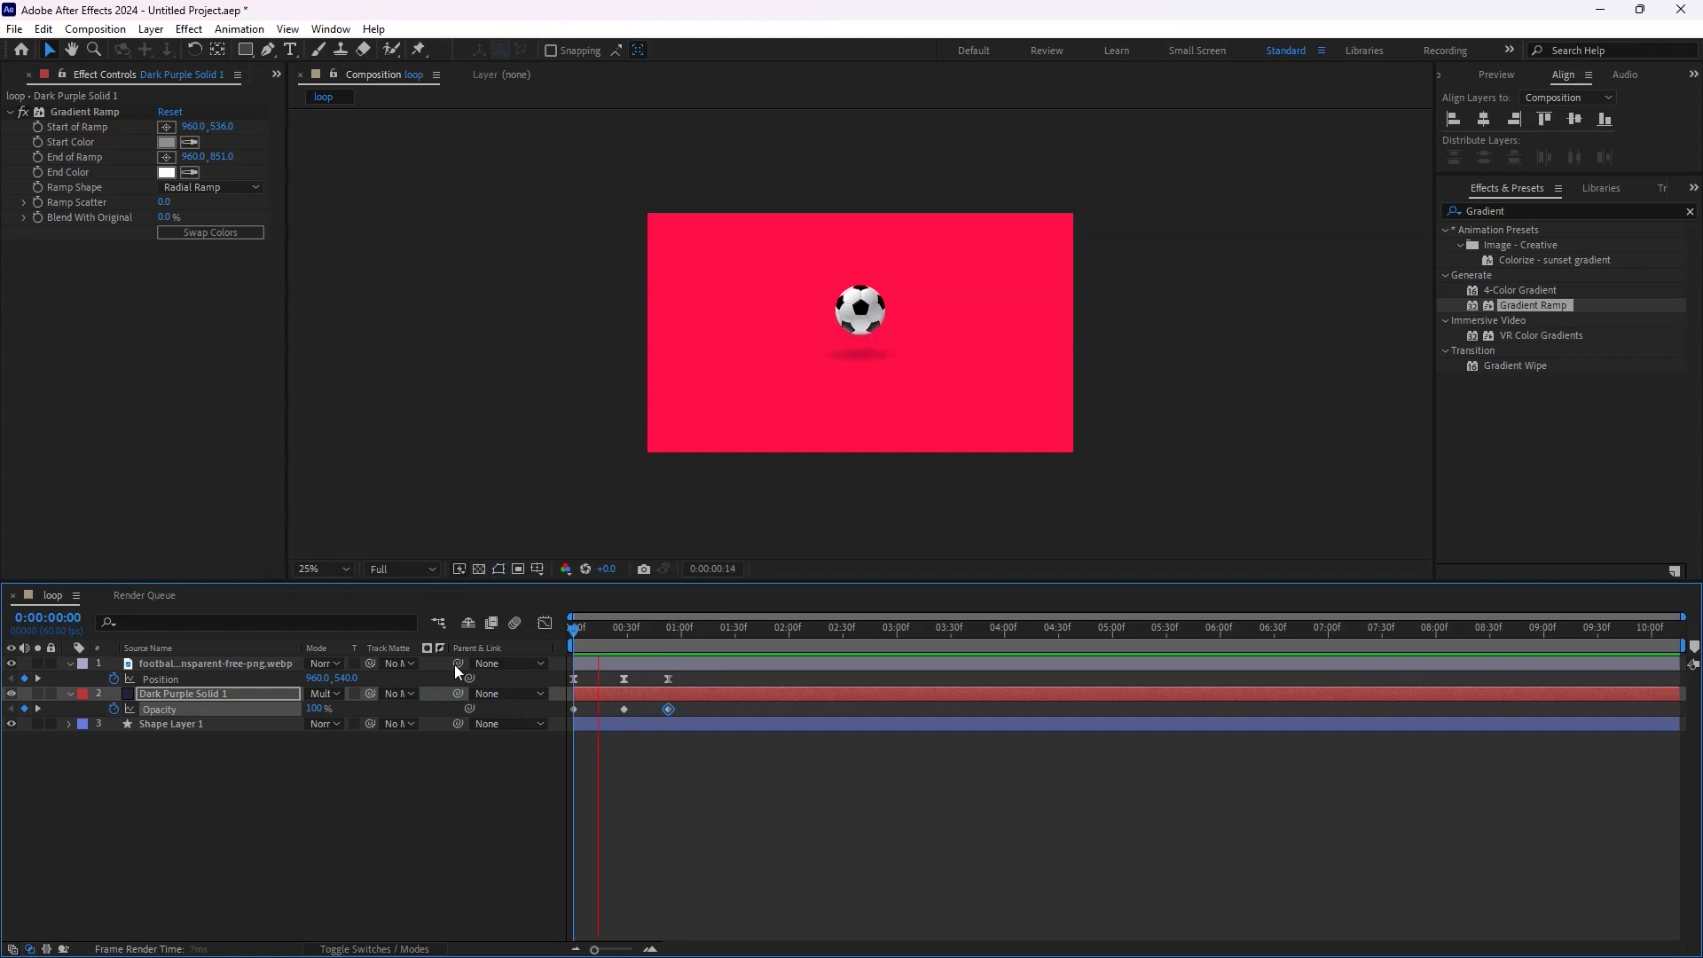
pyautogui.press('space')
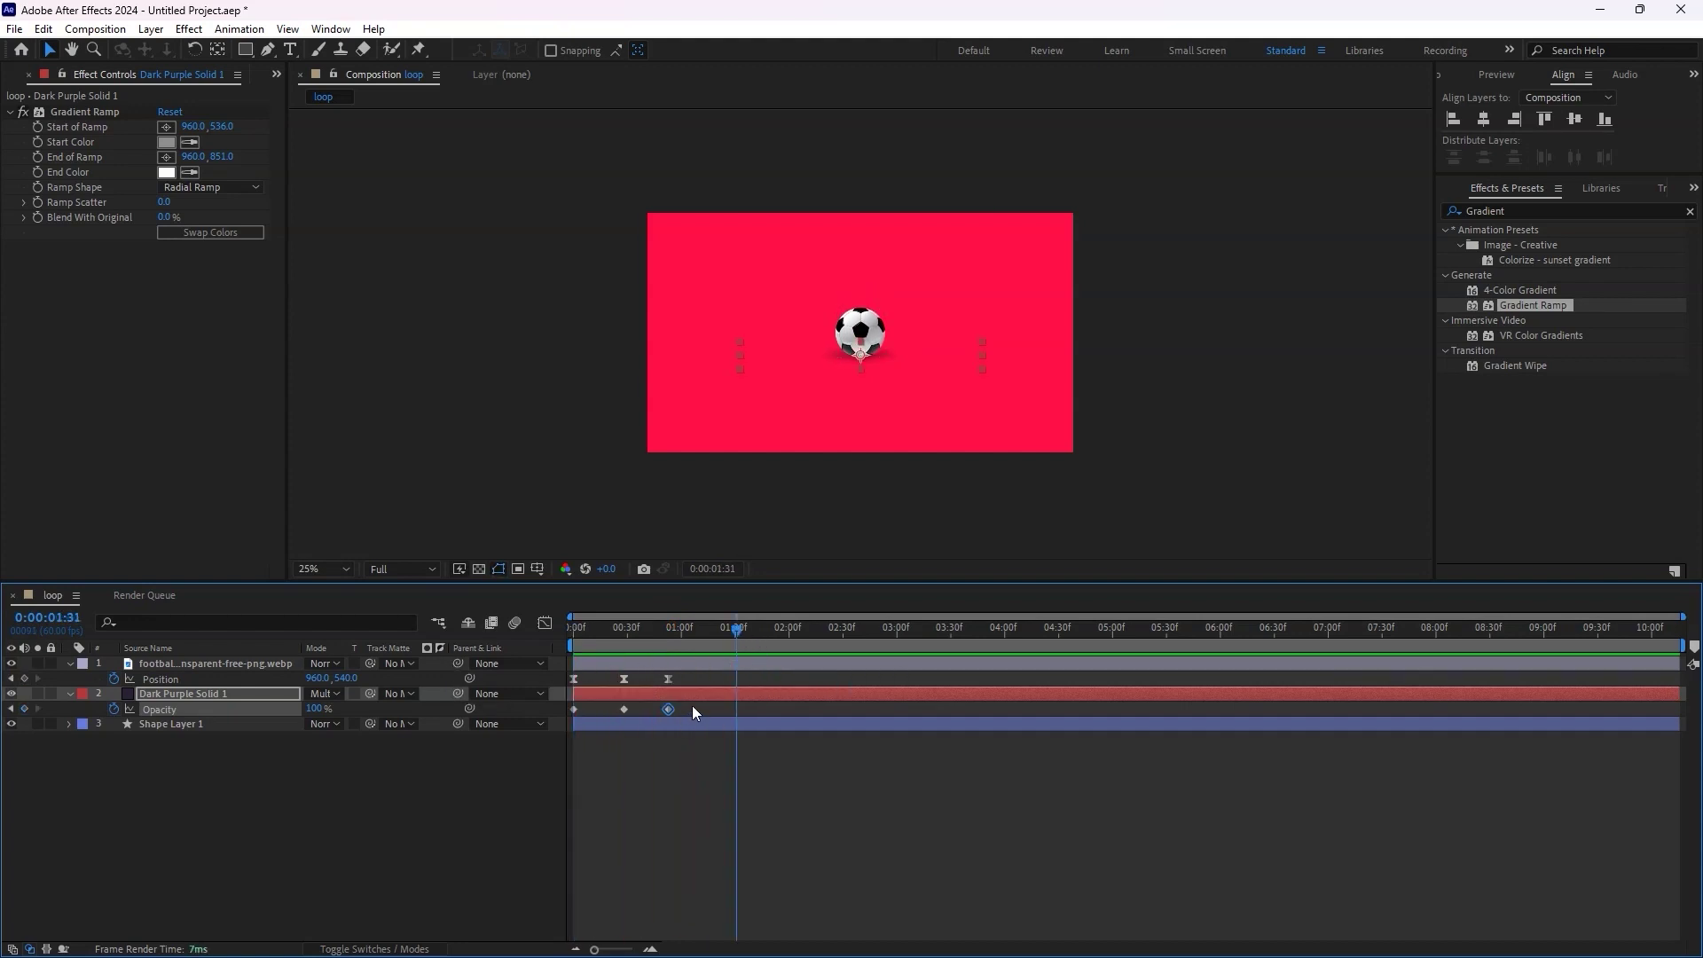
pyautogui.moveTo(692, 706); pyautogui.dragTo(528, 720)
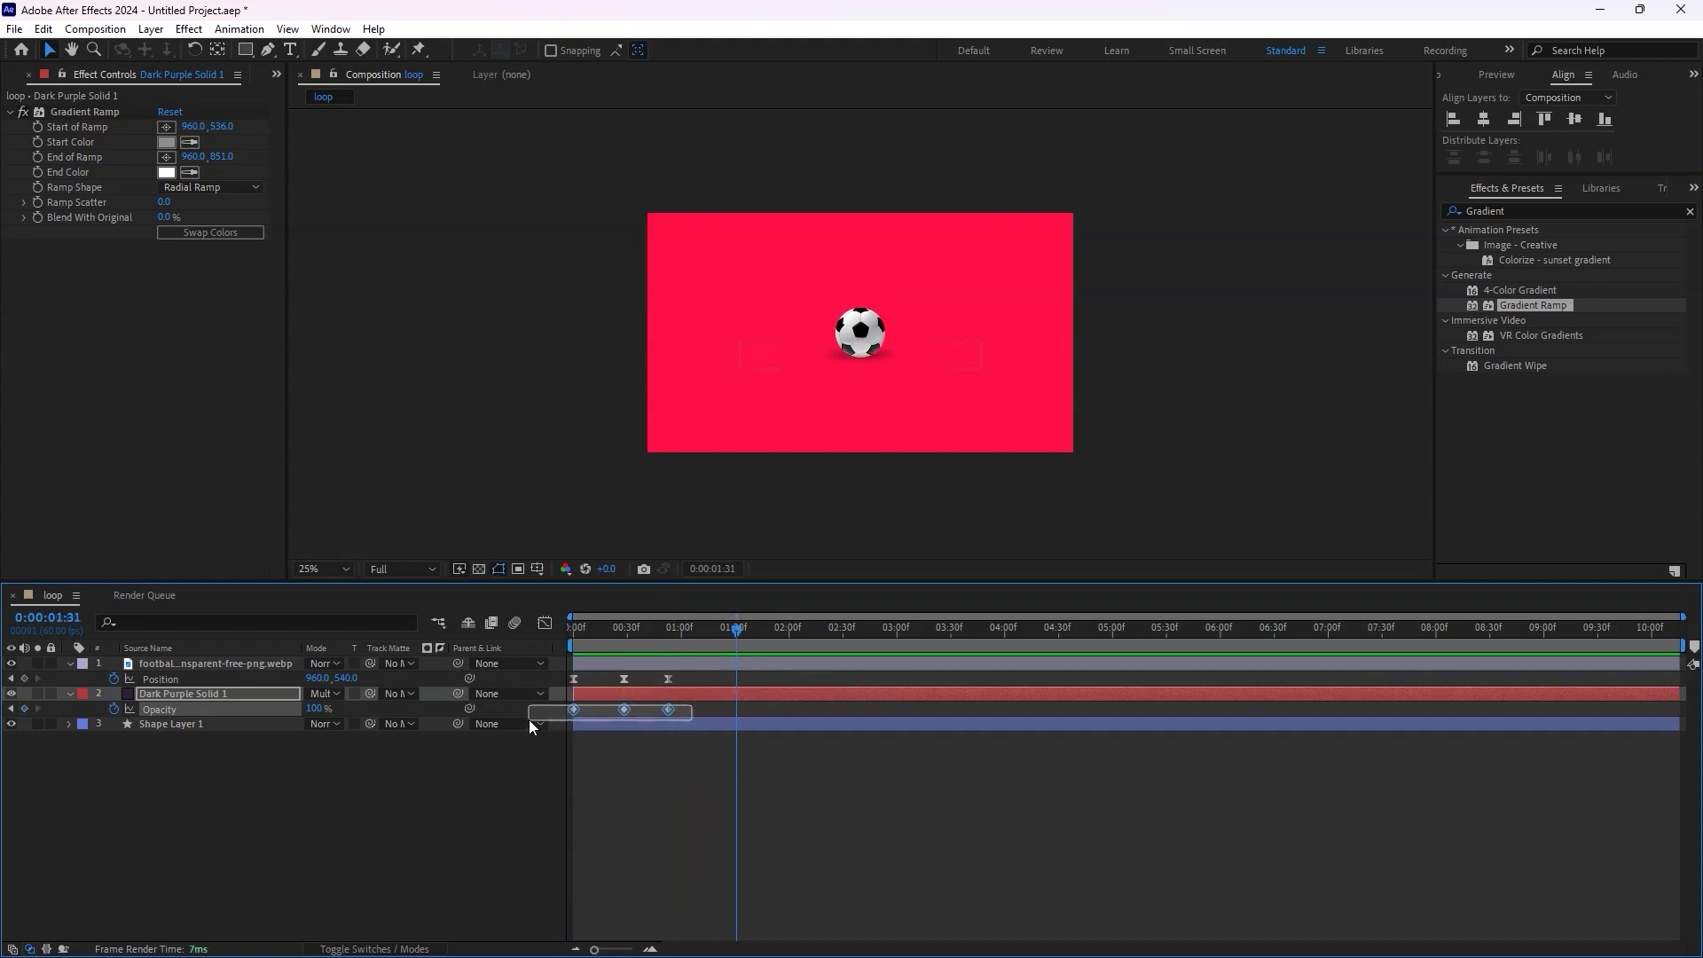
pyautogui.rightClick(668, 710)
pyautogui.click(962, 759)
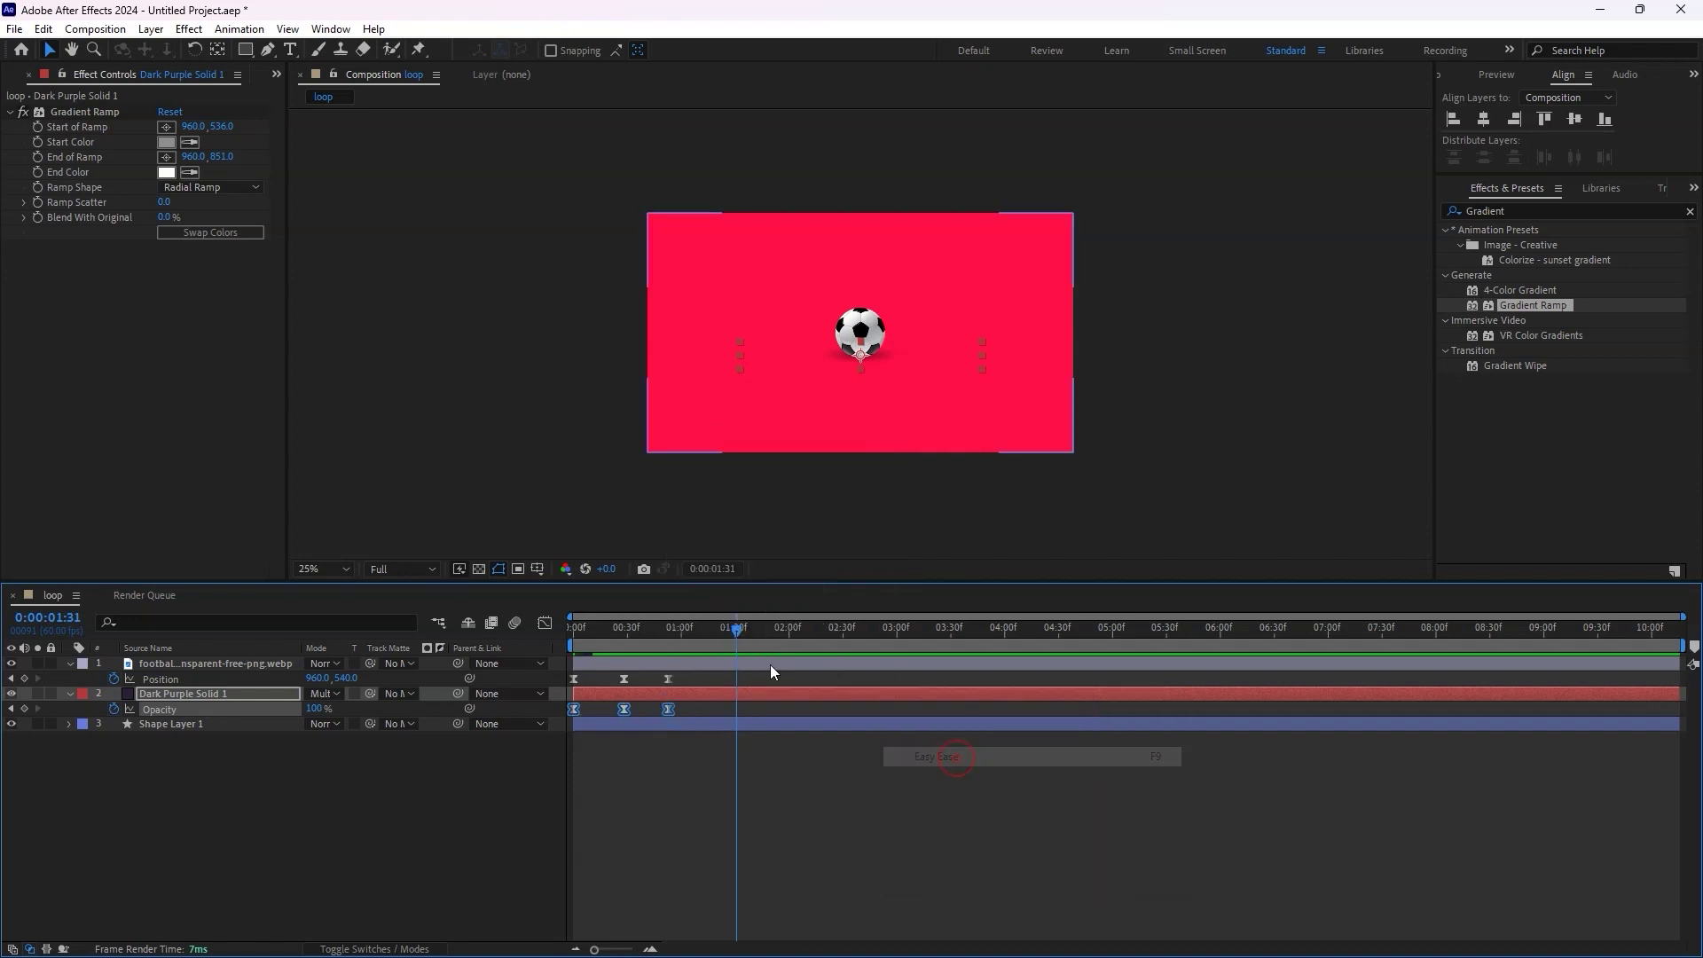
pyautogui.press('Home')
# After a quick preview, add a loopOutDuration cycle expression to the ball's Position
pyautogui.press('space')
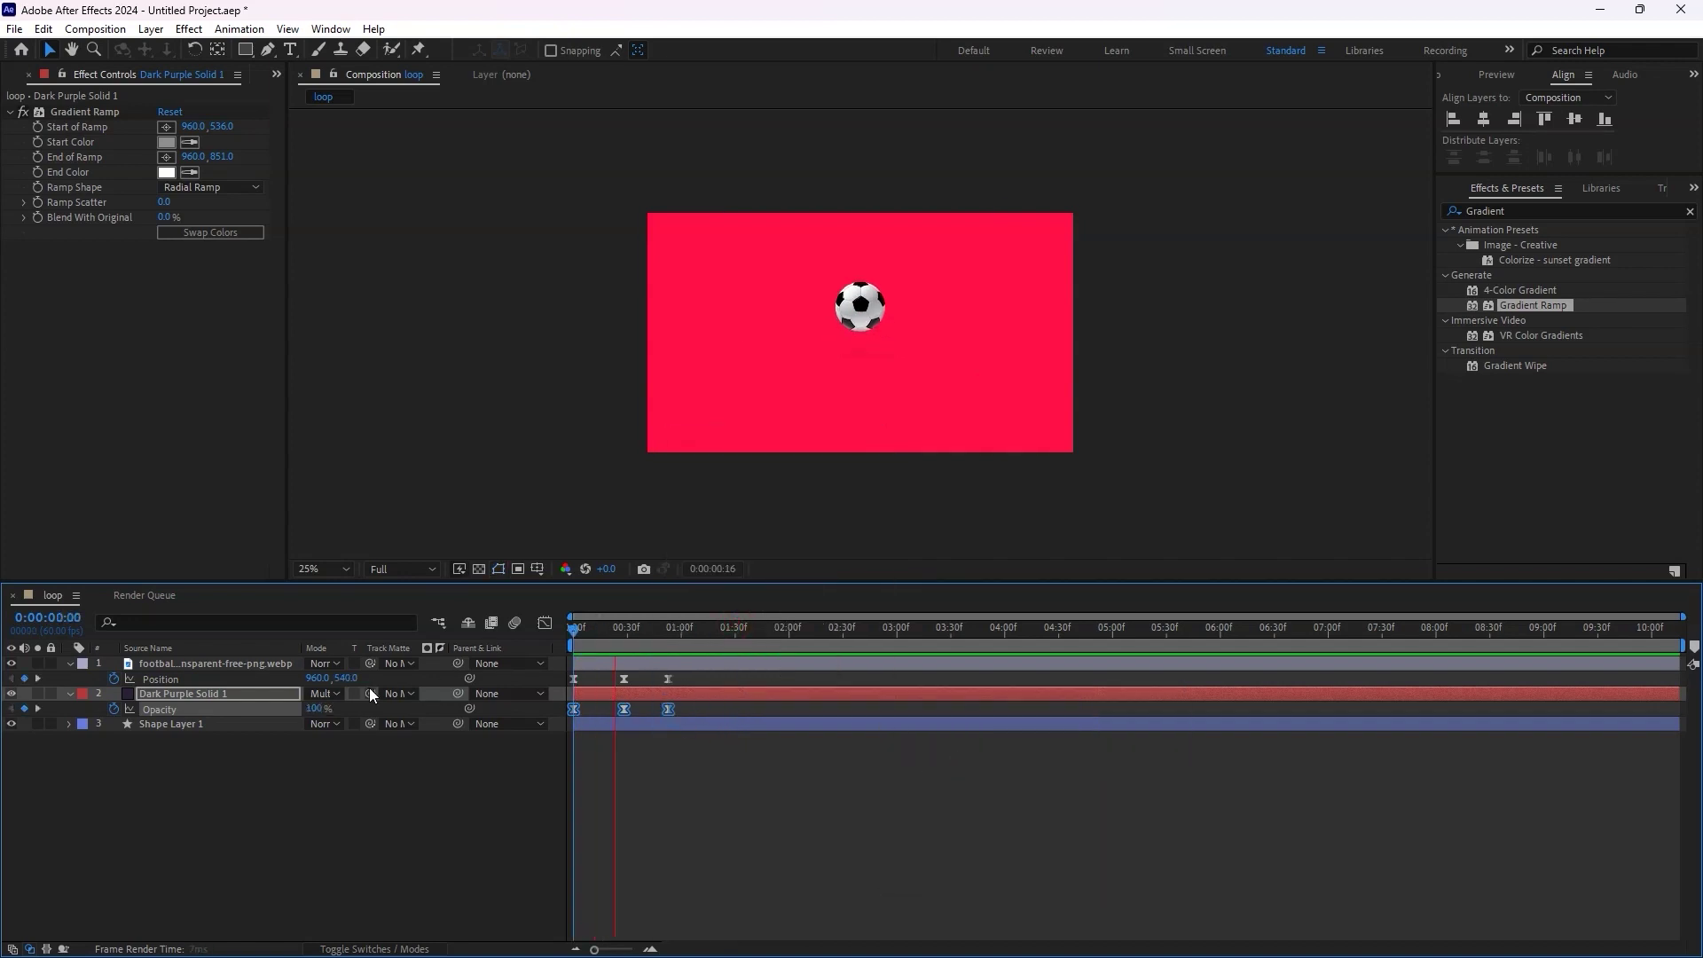
pyautogui.press('space')
pyautogui.press('alt')
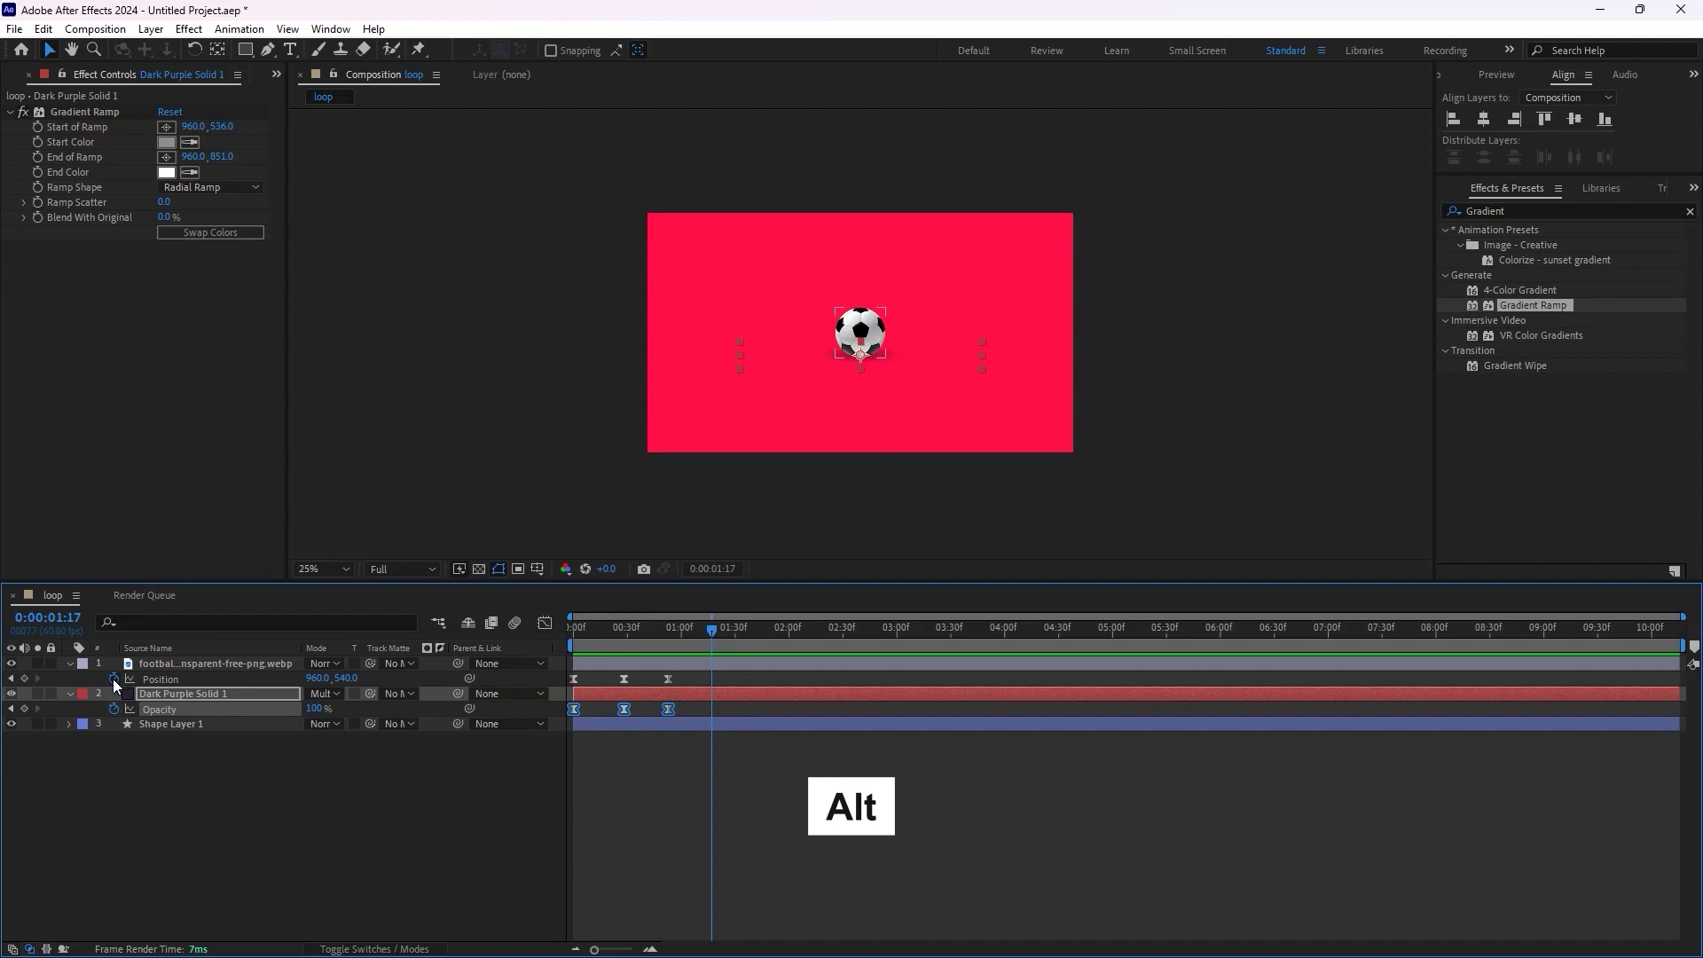
pyautogui.keyDown('alt'); pyautogui.click(113, 679); pyautogui.keyUp('alt')
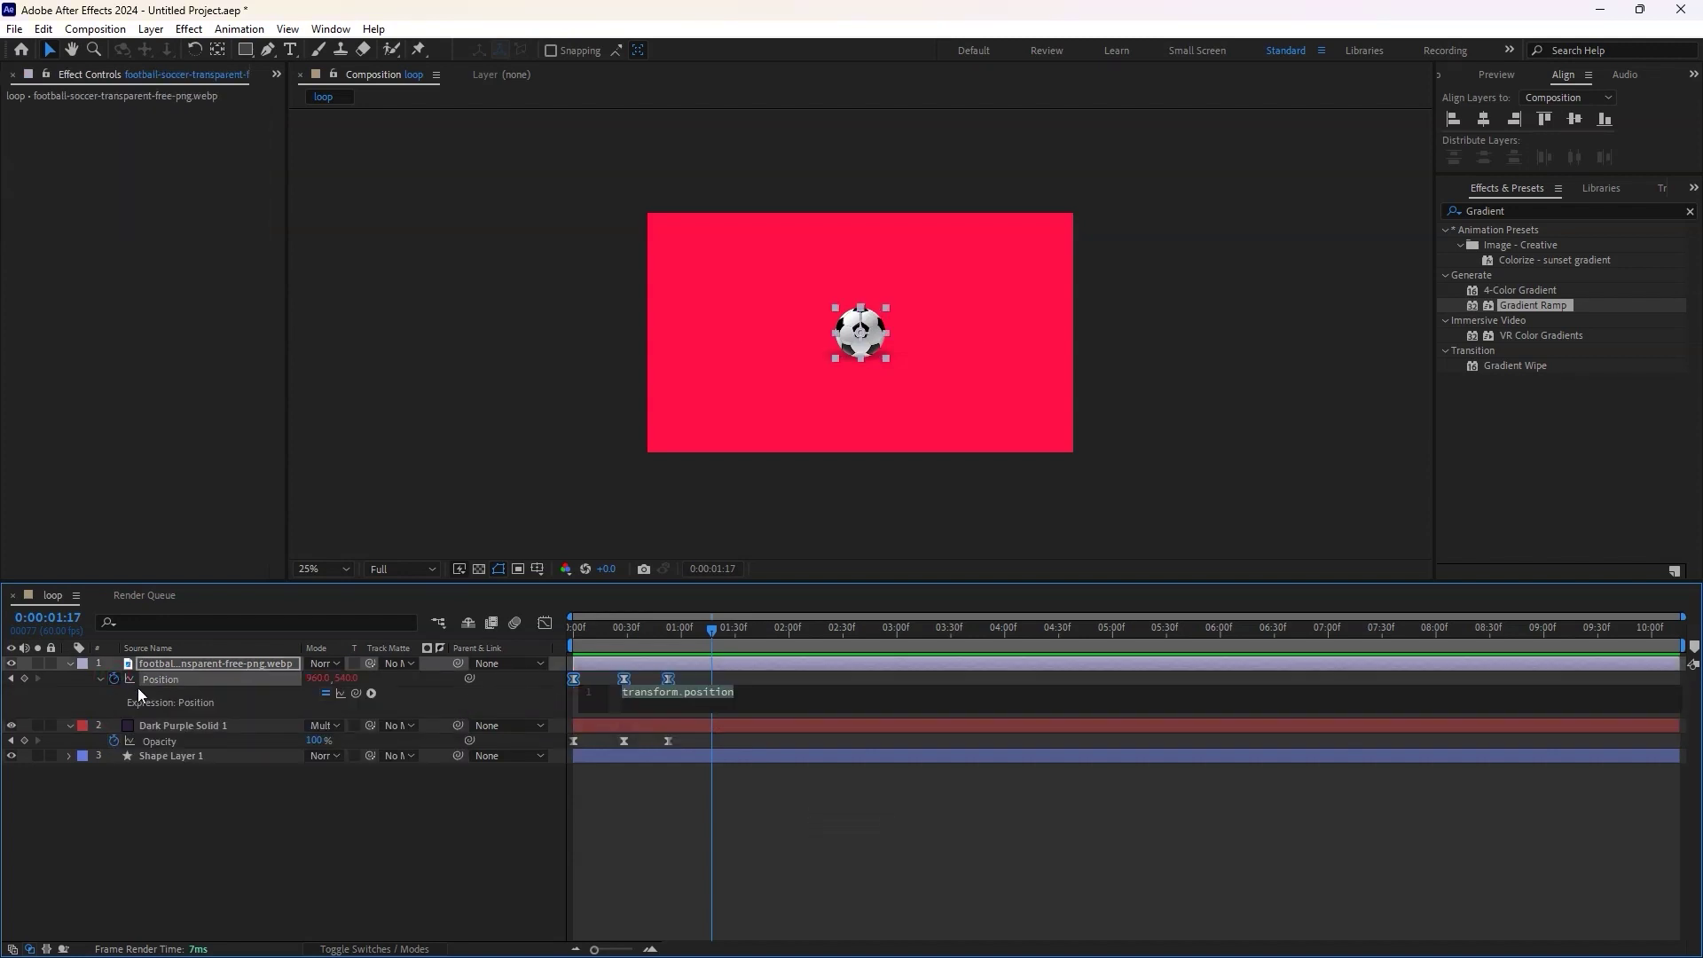
pyautogui.click(371, 694)
pyautogui.moveTo(432, 582)
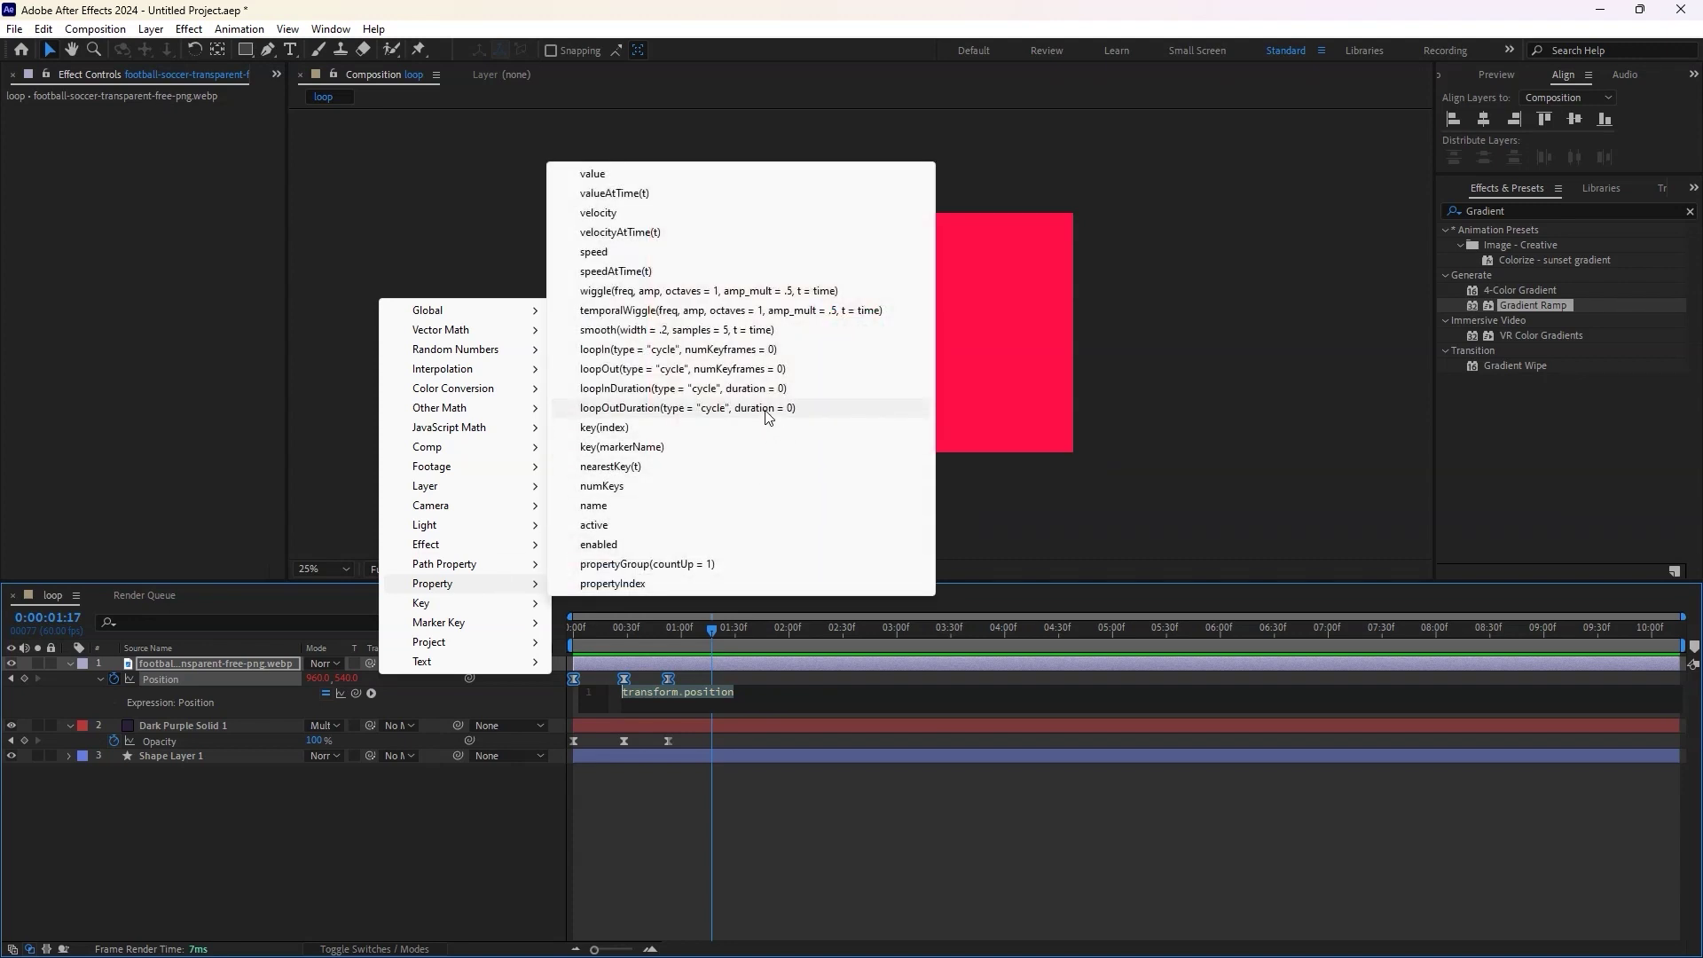
pyautogui.click(687, 408)
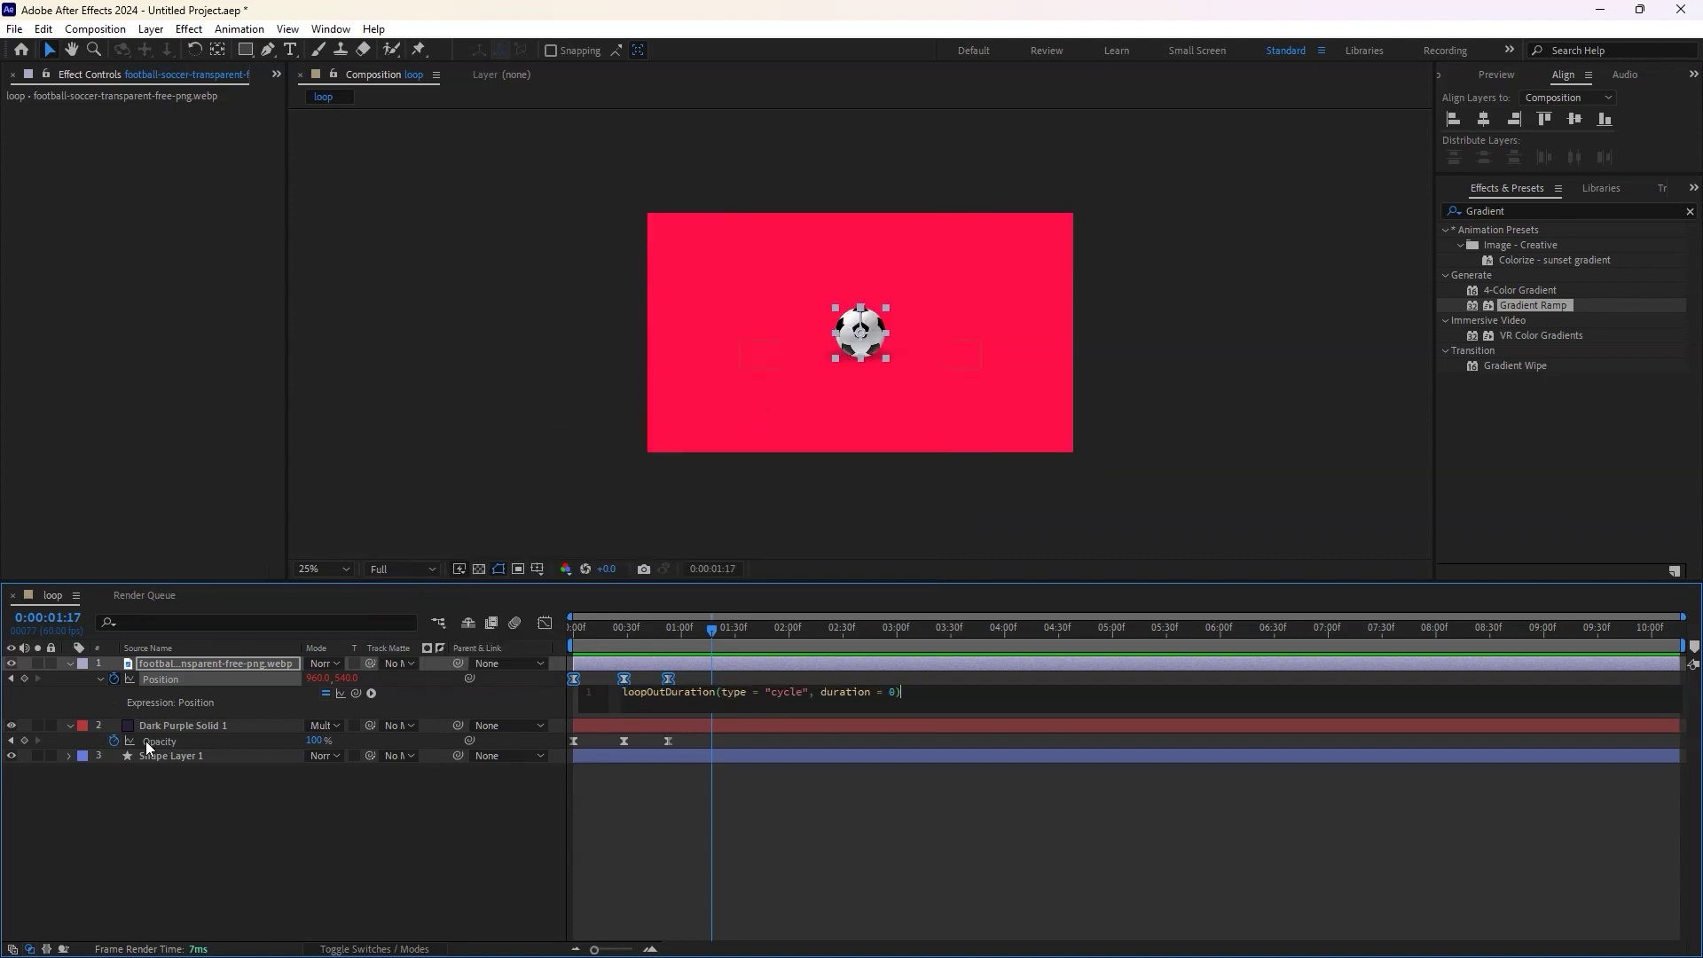
# Add the same loopOutDuration cycle expression to the shadow's Opacity
pyautogui.keyDown('alt'); pyautogui.click(113, 741); pyautogui.keyUp('alt')
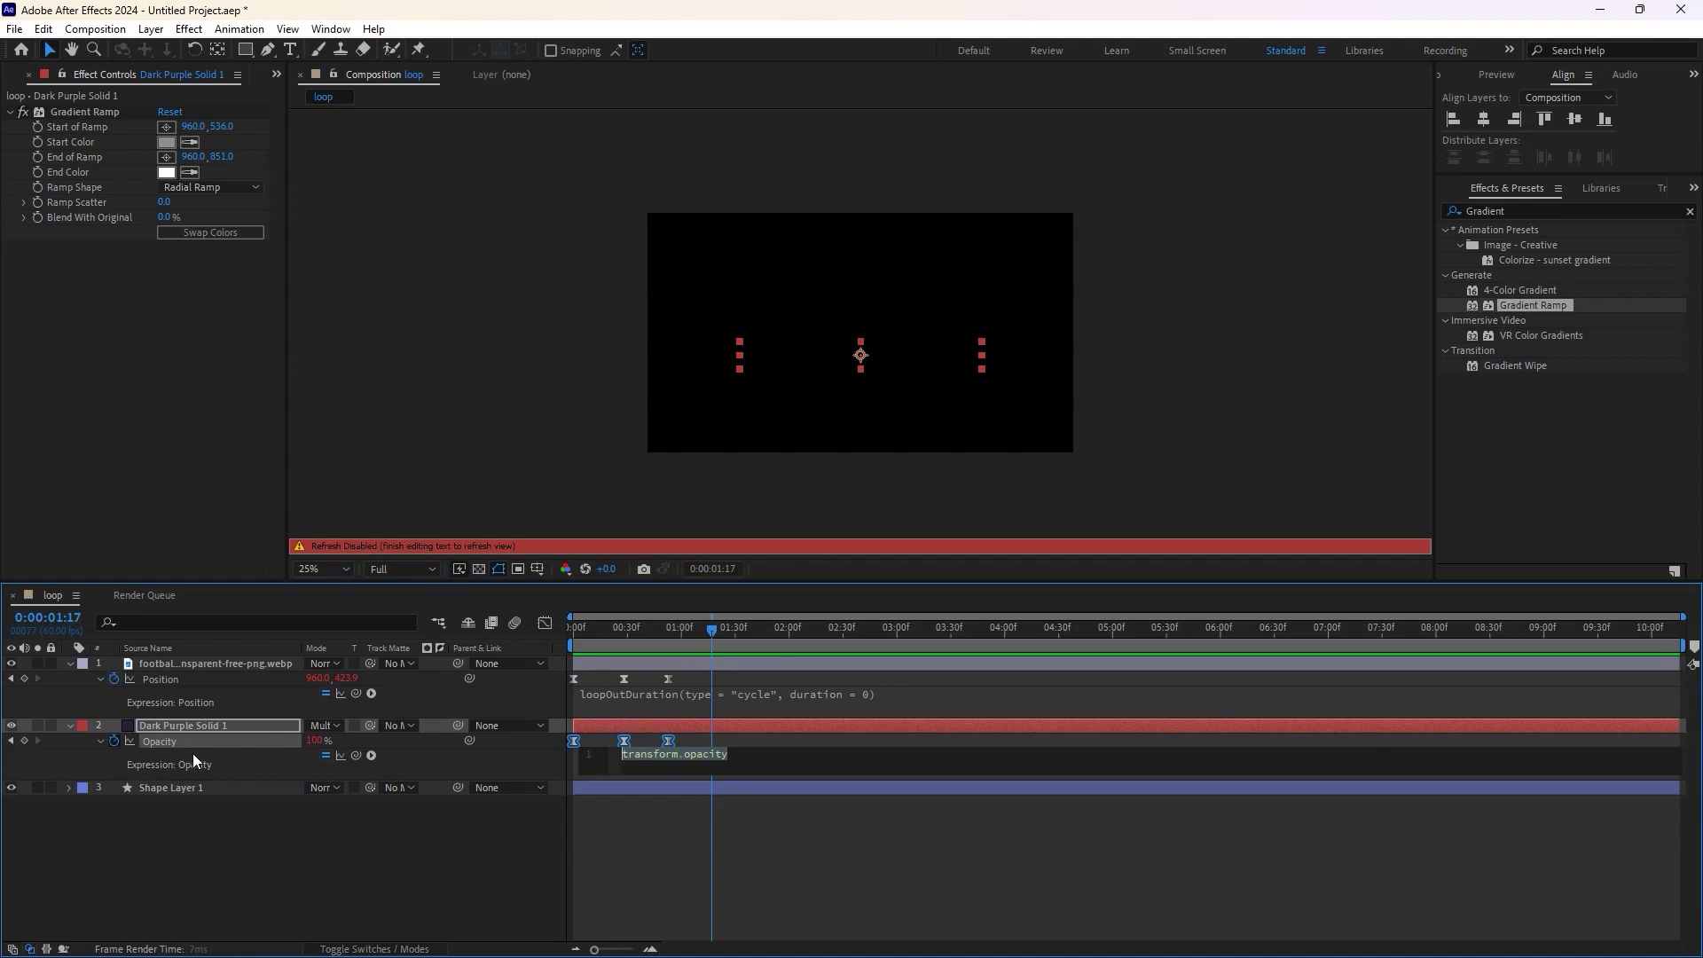
pyautogui.click(372, 754)
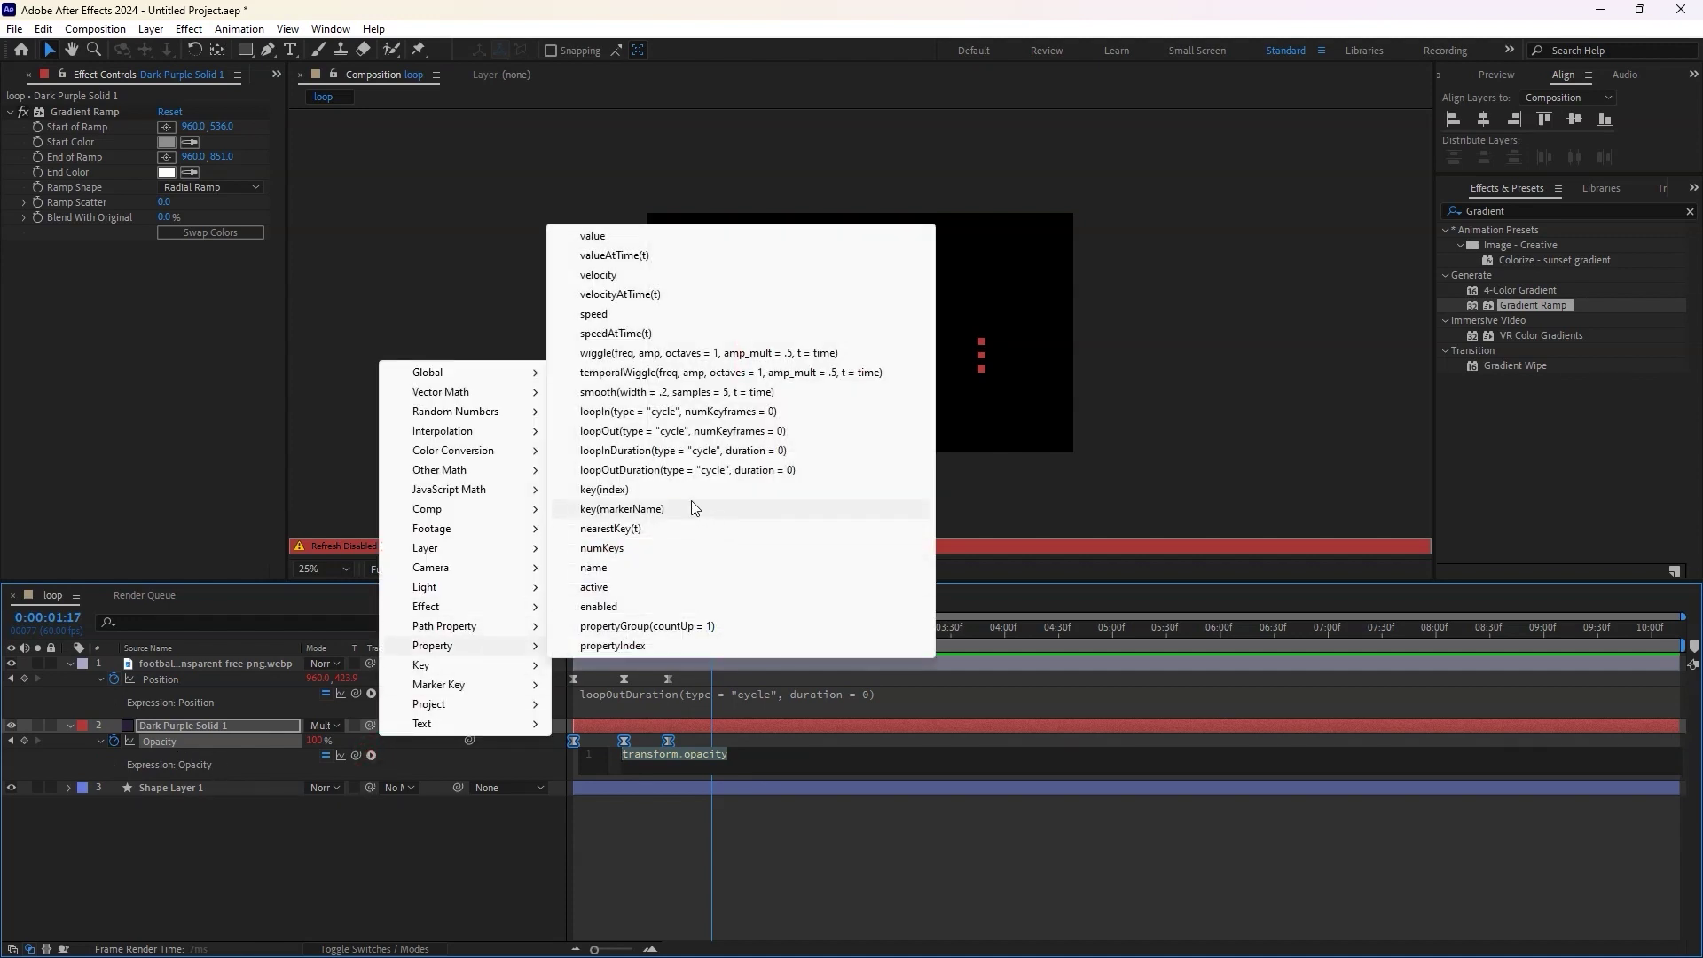
pyautogui.click(691, 501)
pyautogui.click(671, 856)
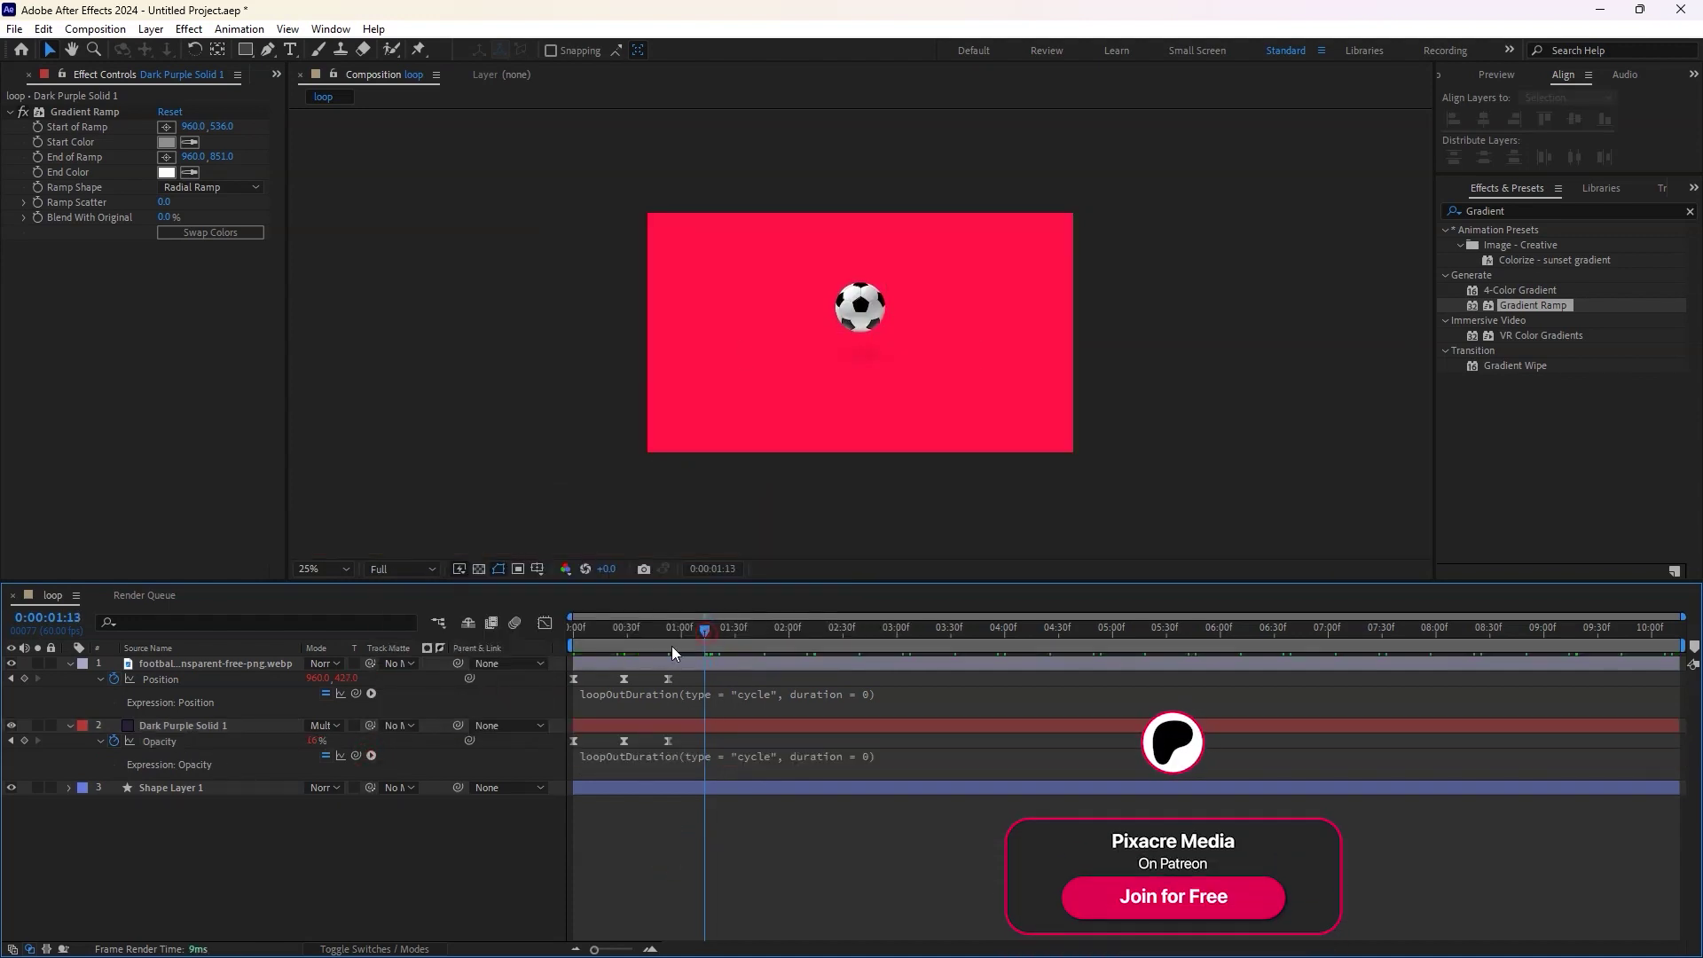
pyautogui.moveTo(711, 624); pyautogui.dragTo(466, 683)
pyautogui.press('space')
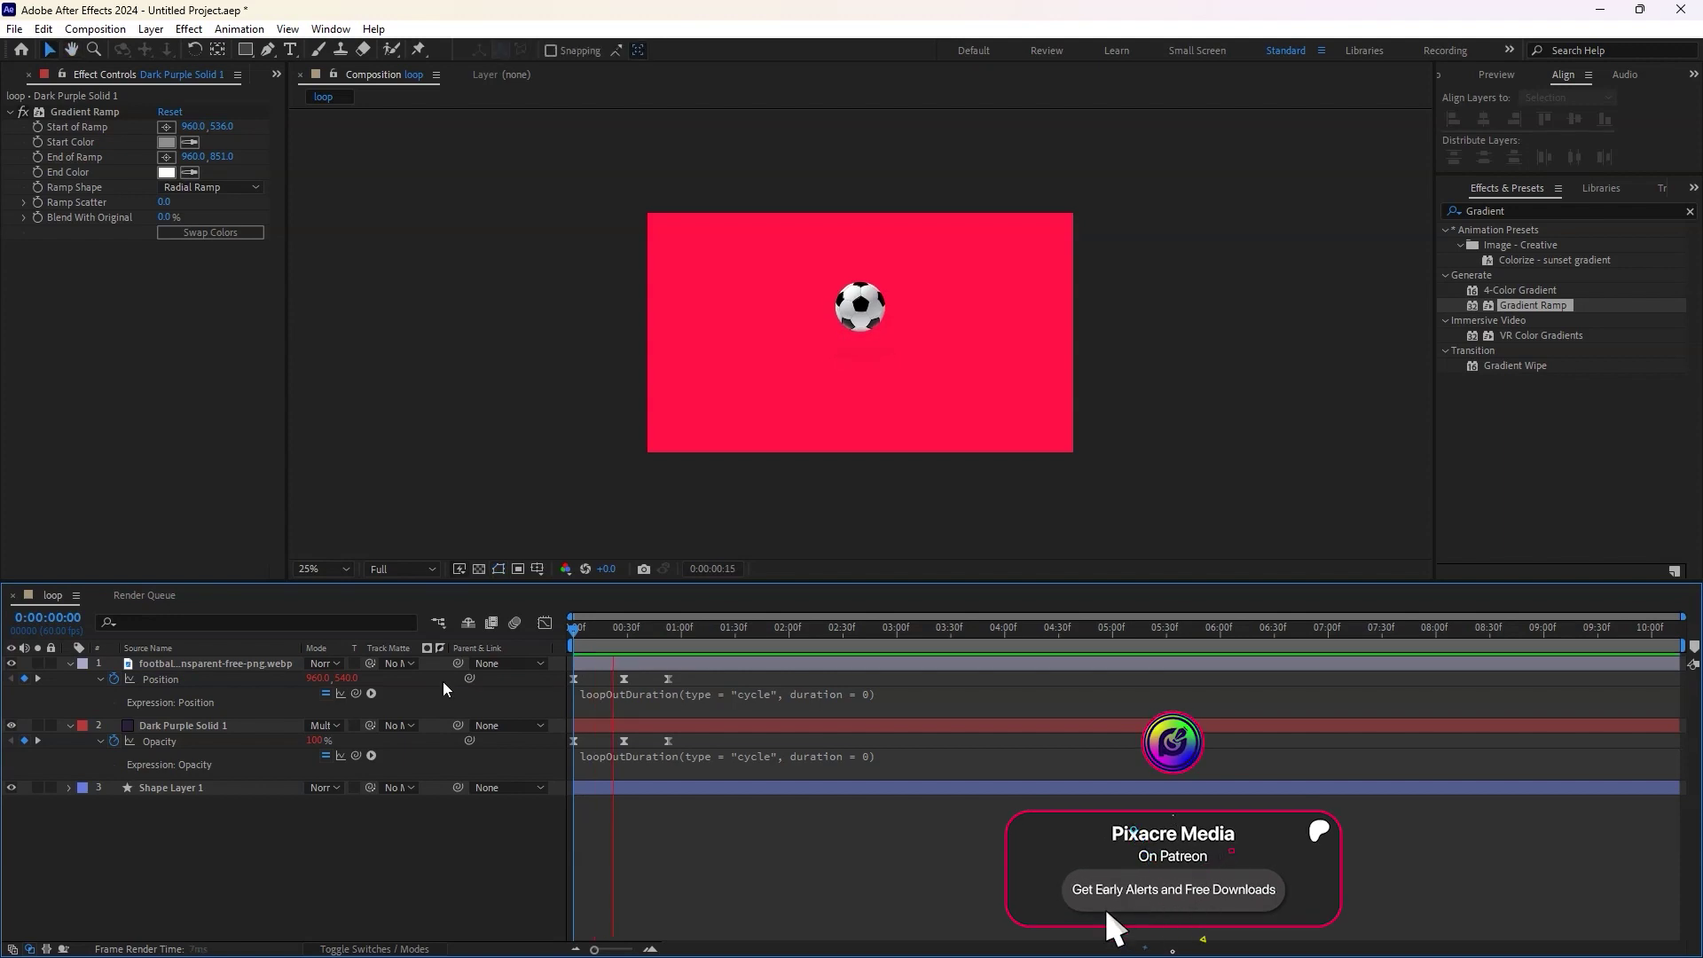